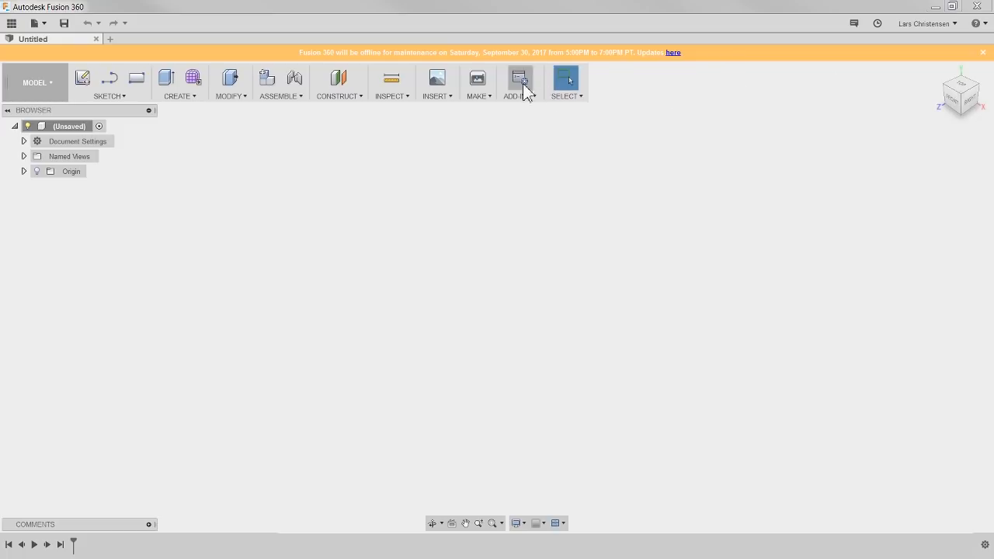
Step: Dismiss the maintenance notice and copy the Box design from the Conduit Mold project into the LiveStream project
left_click(983, 53)
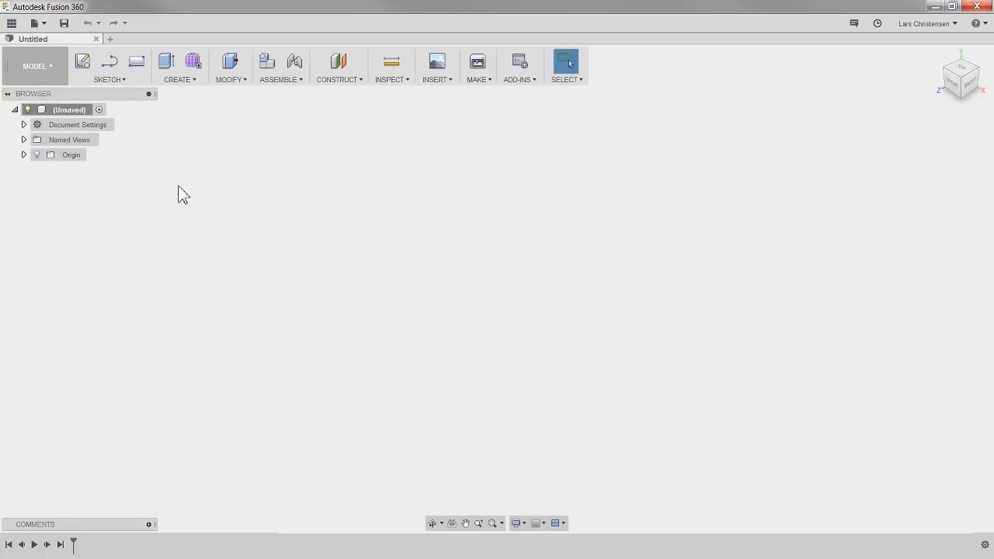
left_click(11, 22)
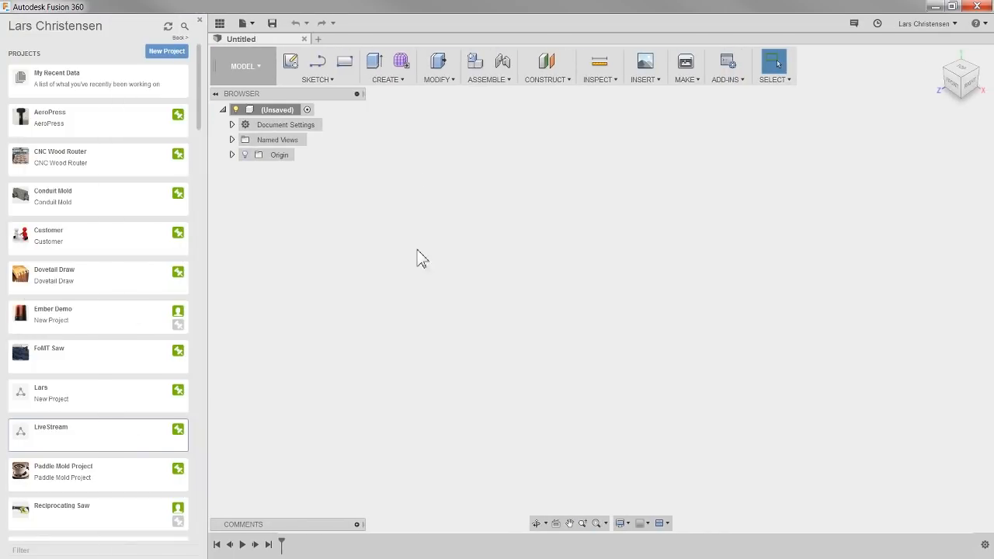
left_click(77, 205)
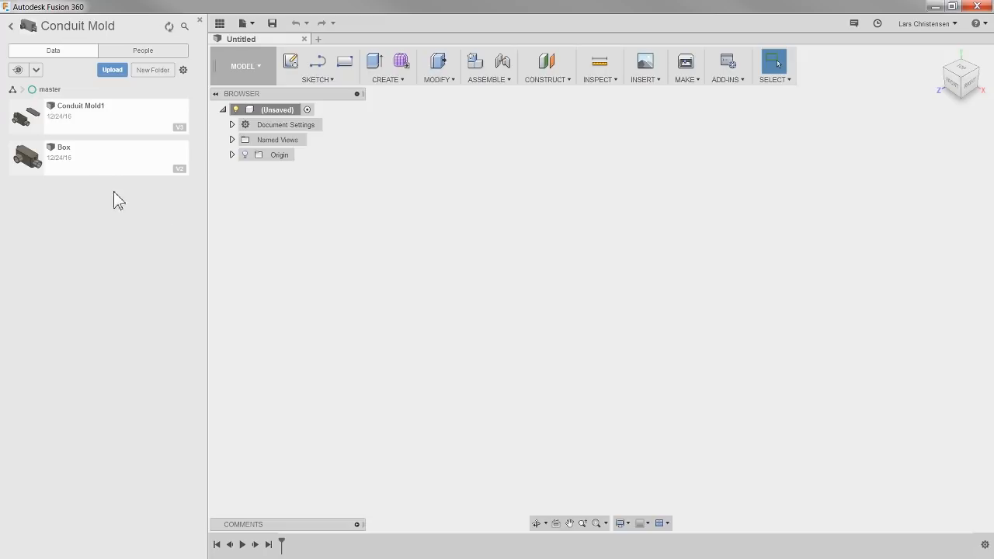
right_click(100, 165)
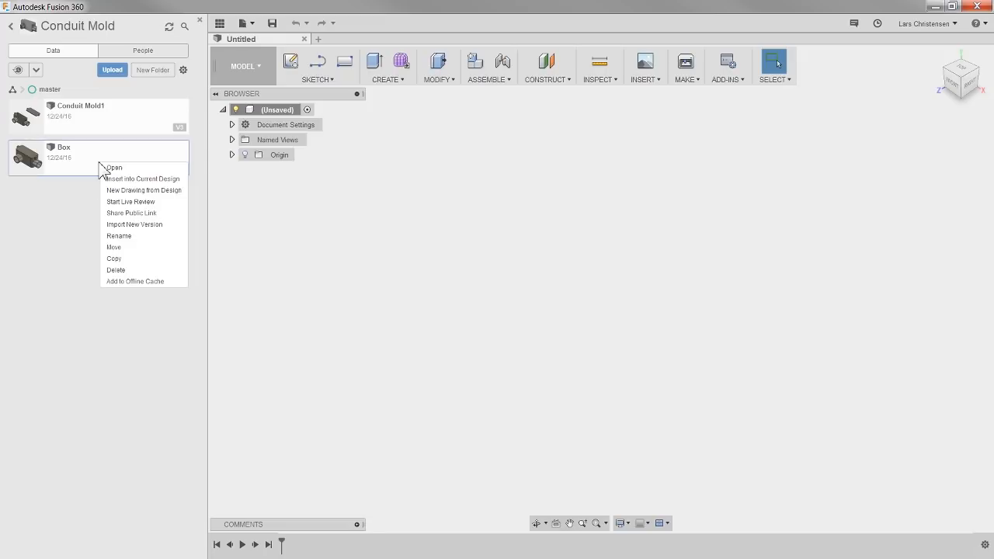
left_click(116, 259)
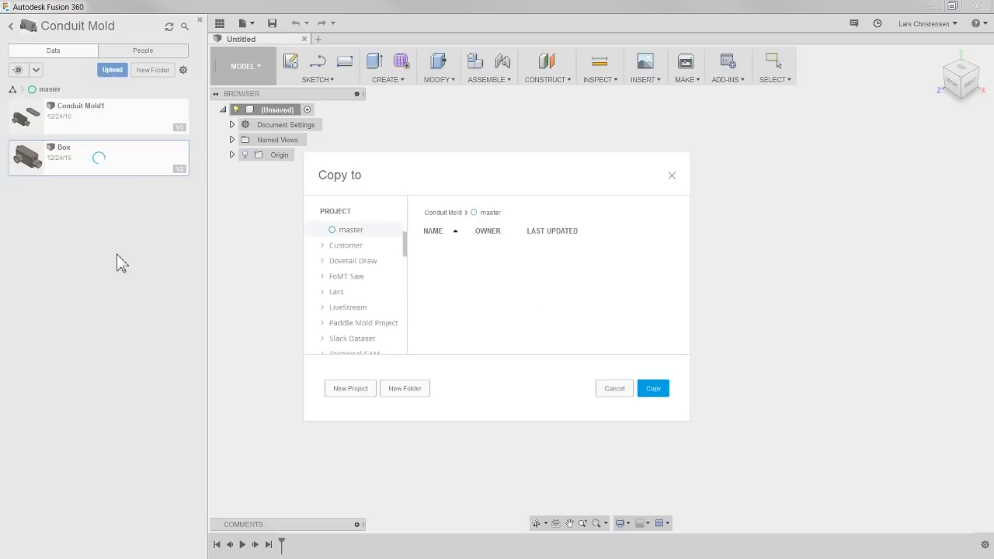
left_click(345, 309)
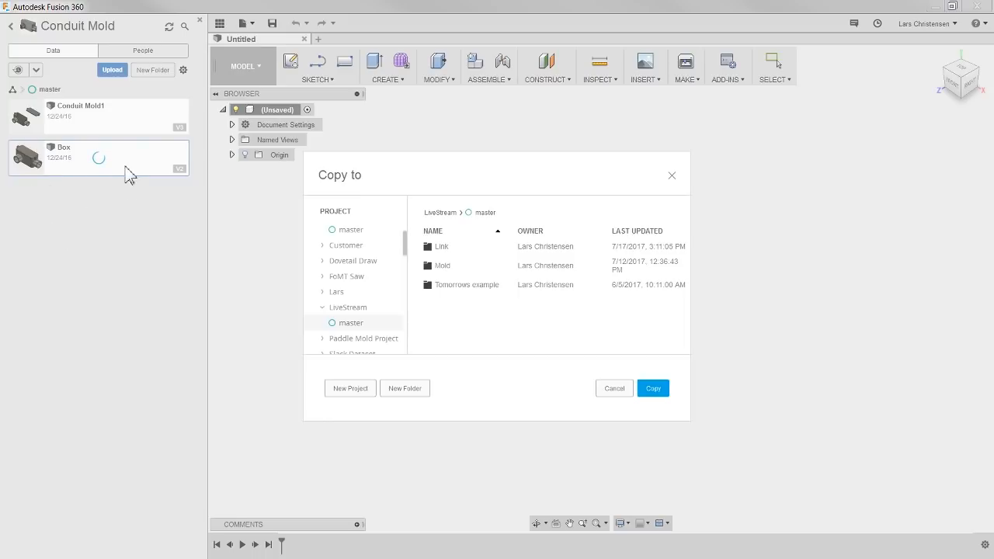
left_click(653, 389)
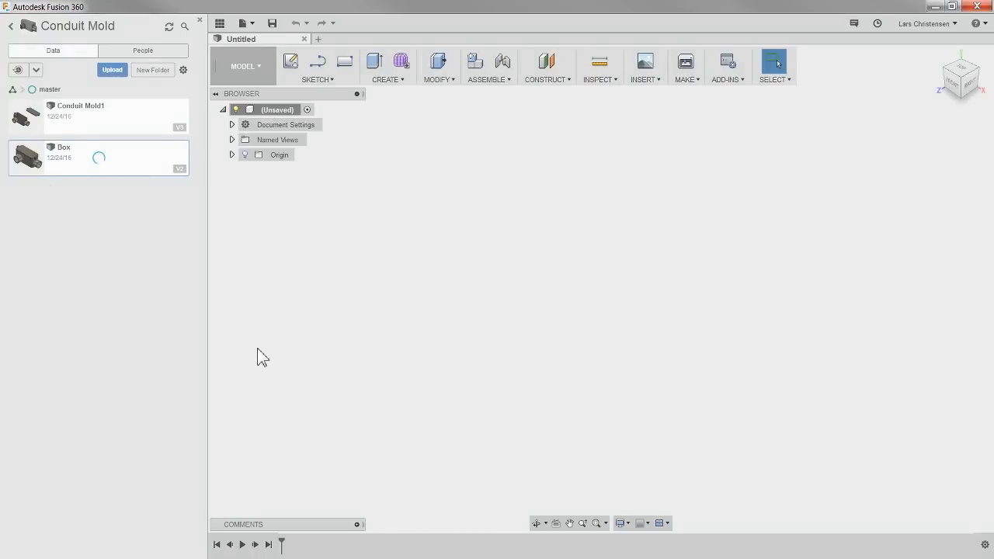
Step: Open the copied Box design from the LiveStream project and hide the project data
left_click(12, 28)
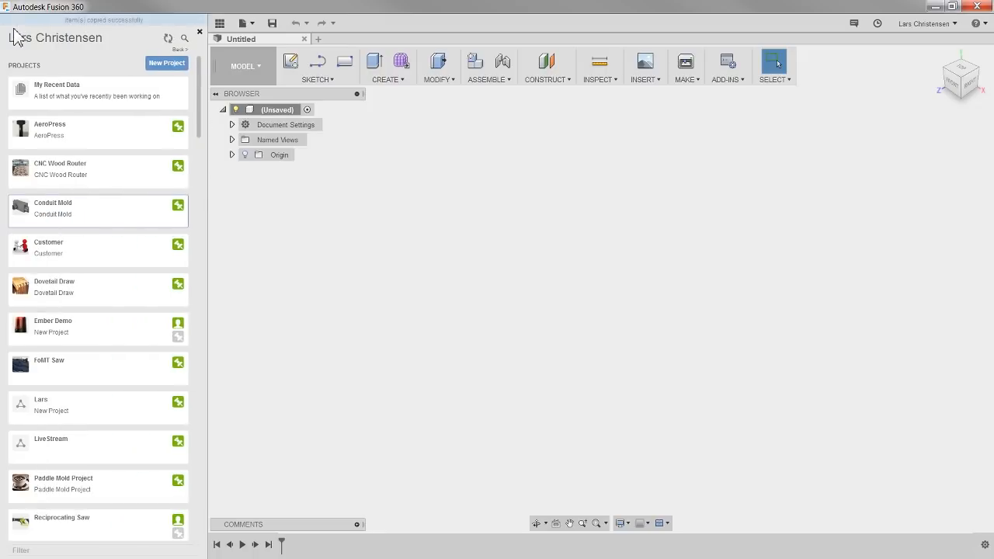
left_click(104, 454)
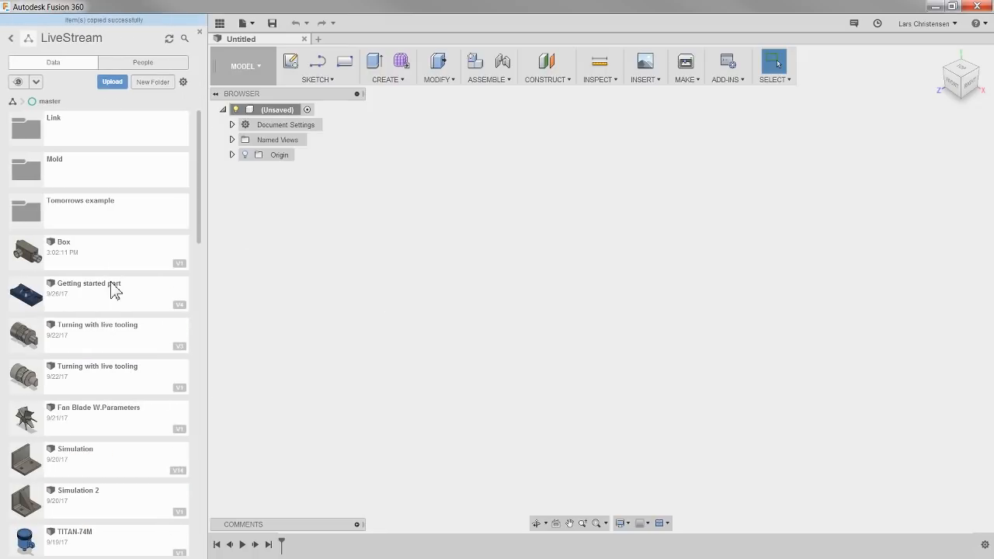
double_click(102, 260)
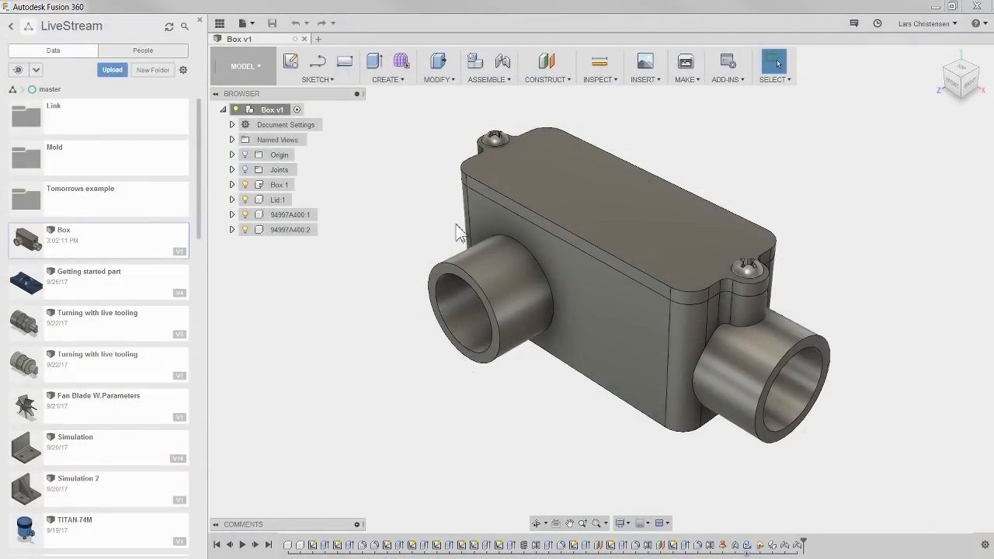
left_click(219, 23)
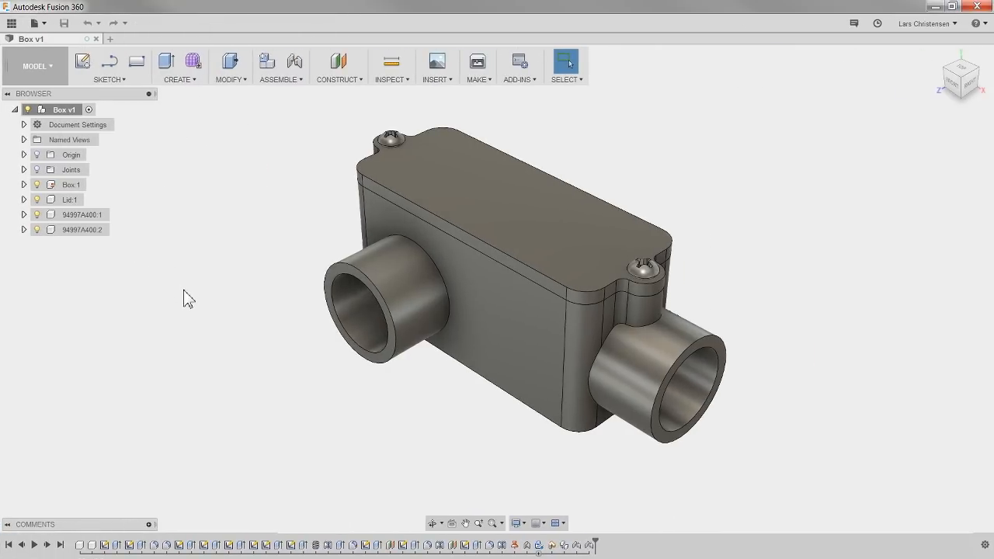
Step: Check which sources a drawing can be made from, and switch the Box design to the Animation workspace
scroll(207, 315, "up", 1)
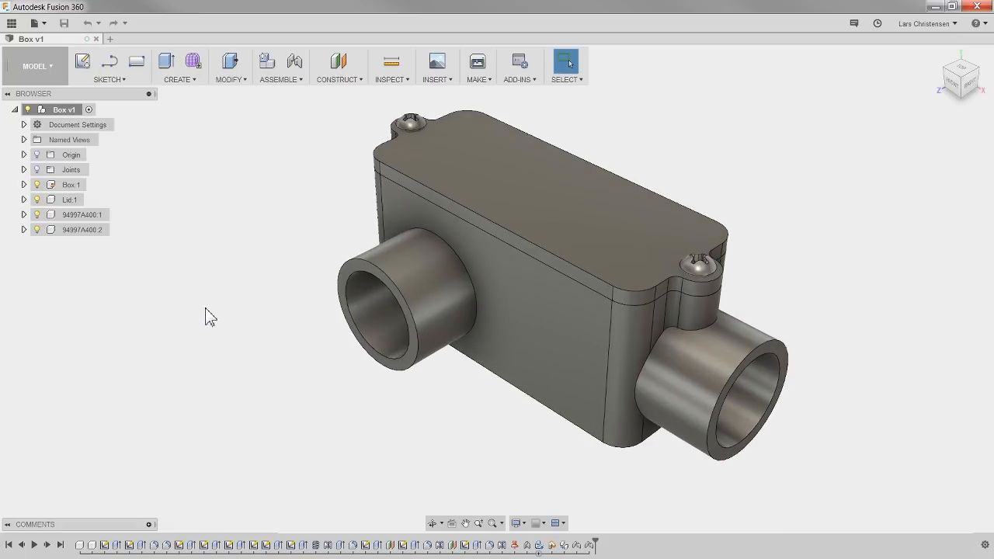
scroll(203, 318, "down", 1)
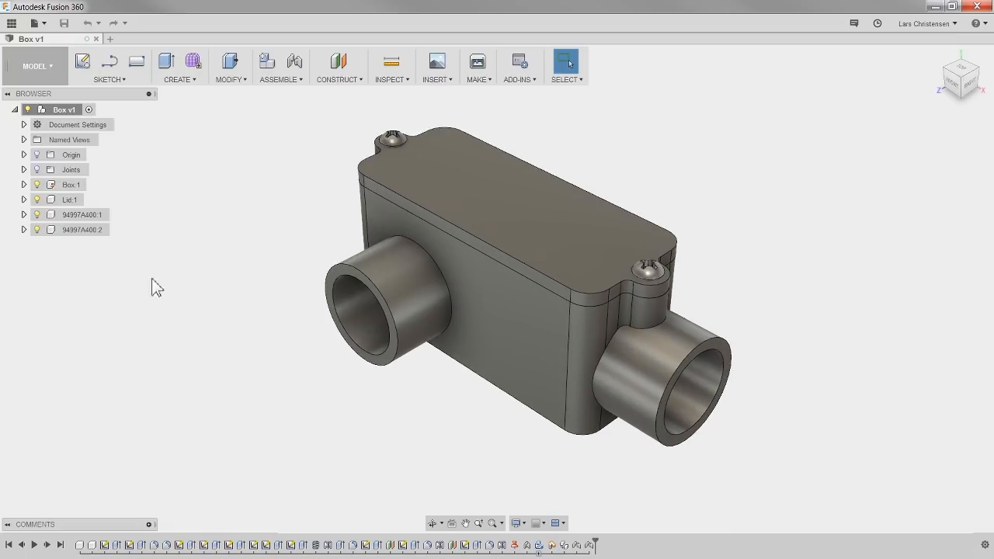
left_click(35, 82)
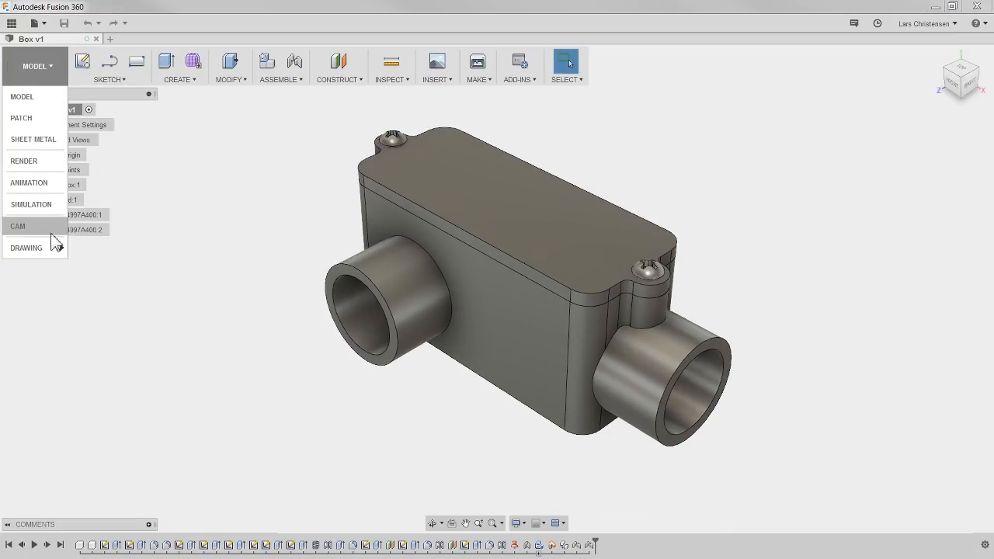
mouse_move(53, 247)
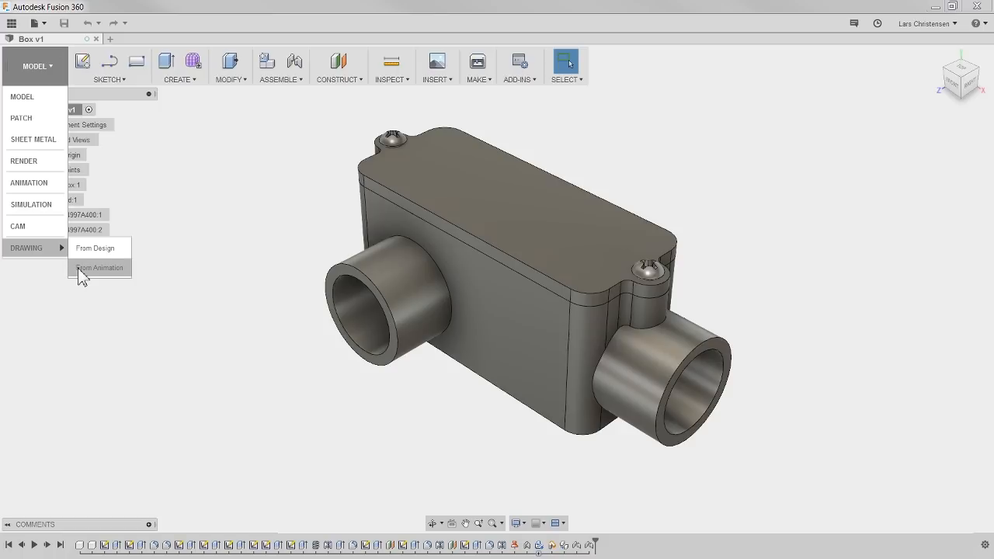
left_click(125, 332)
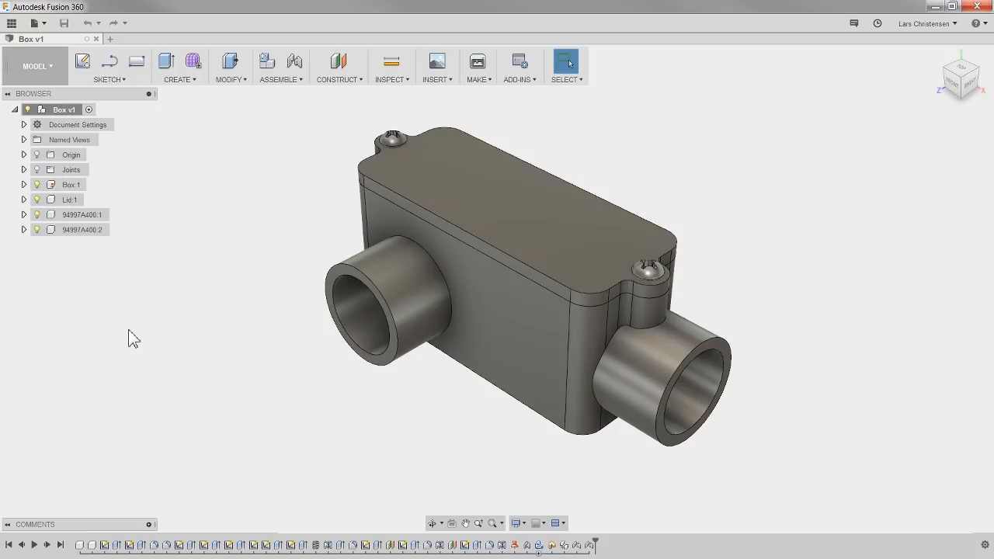
left_click(29, 70)
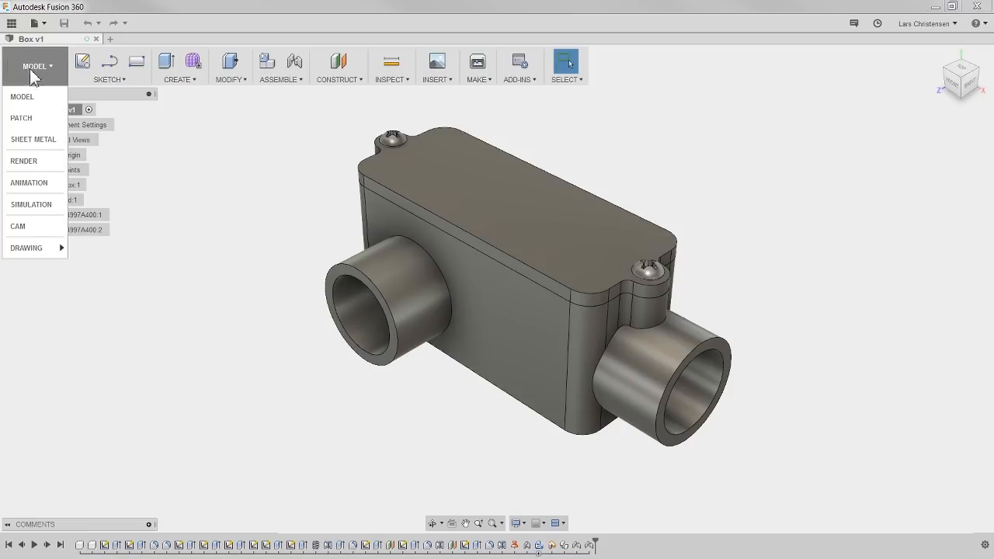
left_click(31, 183)
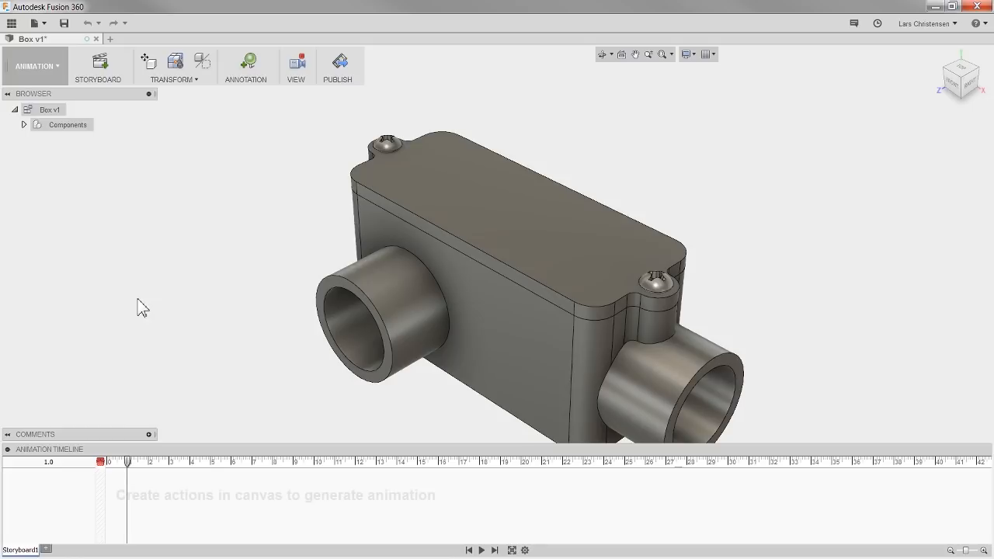
Step: Try recording a camera orbit ending at 3.5 seconds, play it back, and delete its view action
left_click_drag(128, 465, 179, 469)
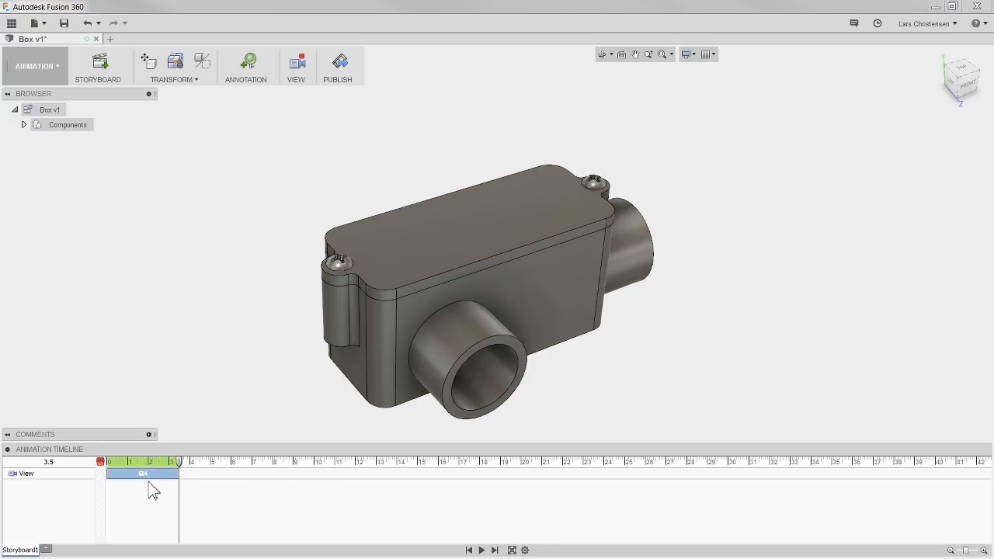
left_click(482, 550)
left_click(149, 473)
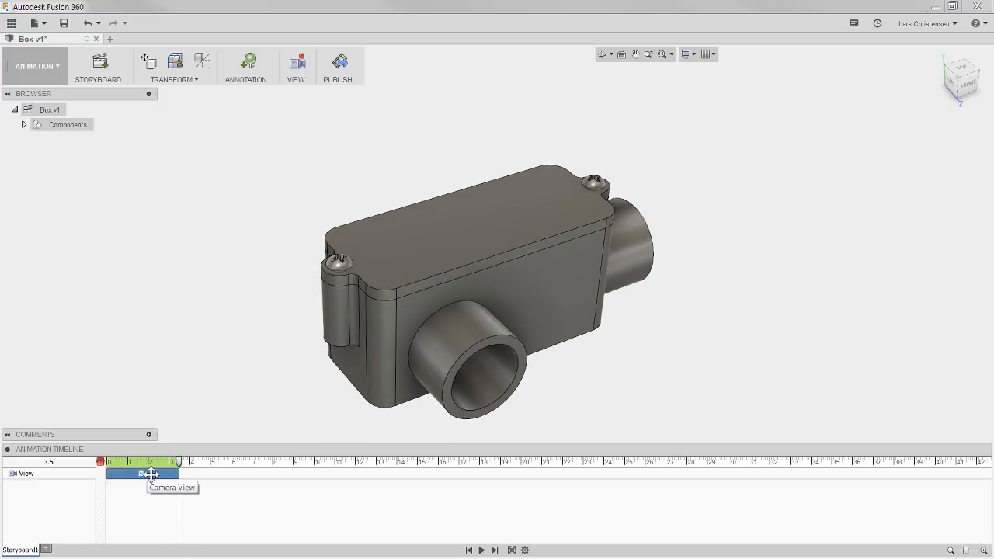
key("Delete")
Step: Return the playhead to the scratch zone before 0 and set a smaller starting view showing the whole box
mouse_move(180, 468)
left_mouse_down()
mouse_move(93, 465)
mouse_move(151, 465)
left_mouse_up()
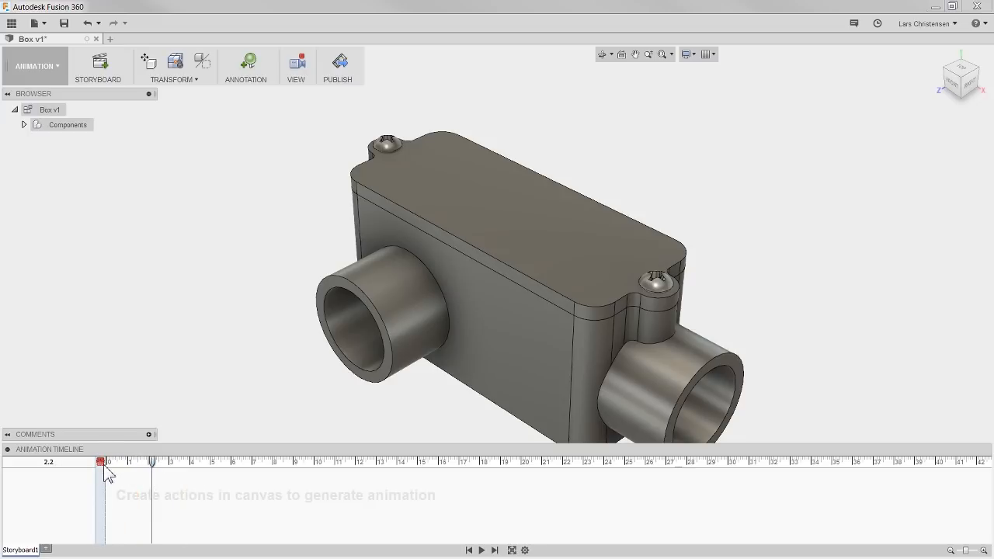
left_click_drag(155, 466, 100, 464)
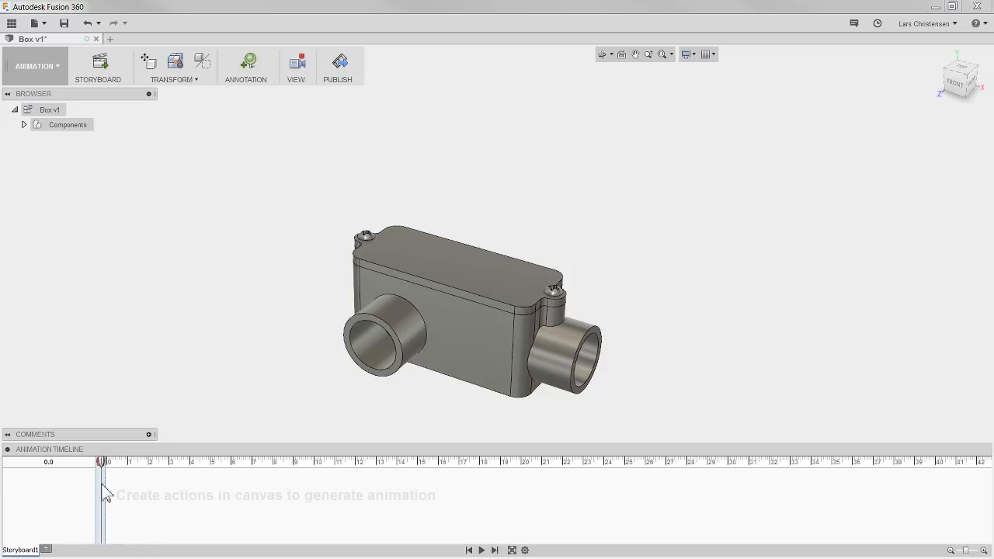
Step: Lift both lid screws together straight above the box as a transform action ending at 1.8 seconds
left_click_drag(104, 465, 145, 475)
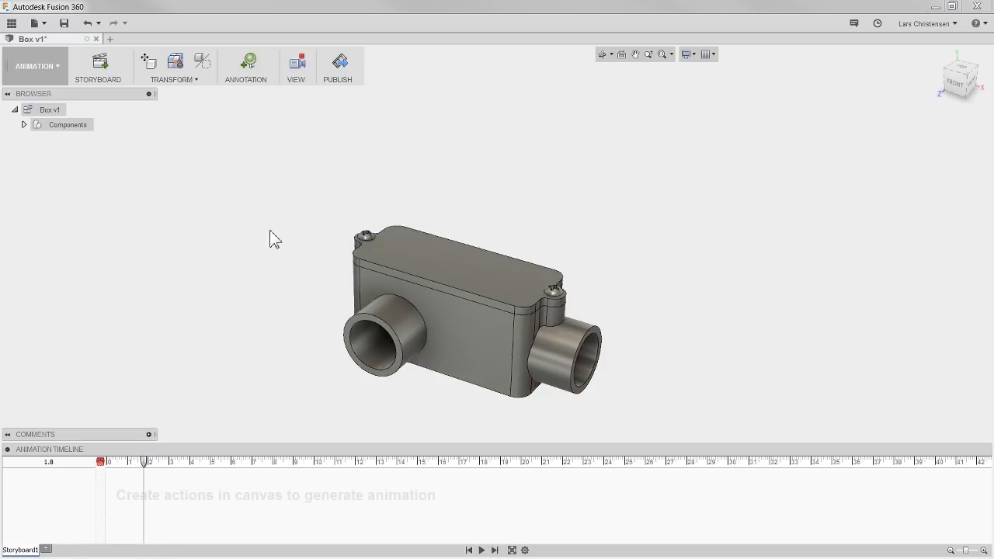
left_click(142, 69)
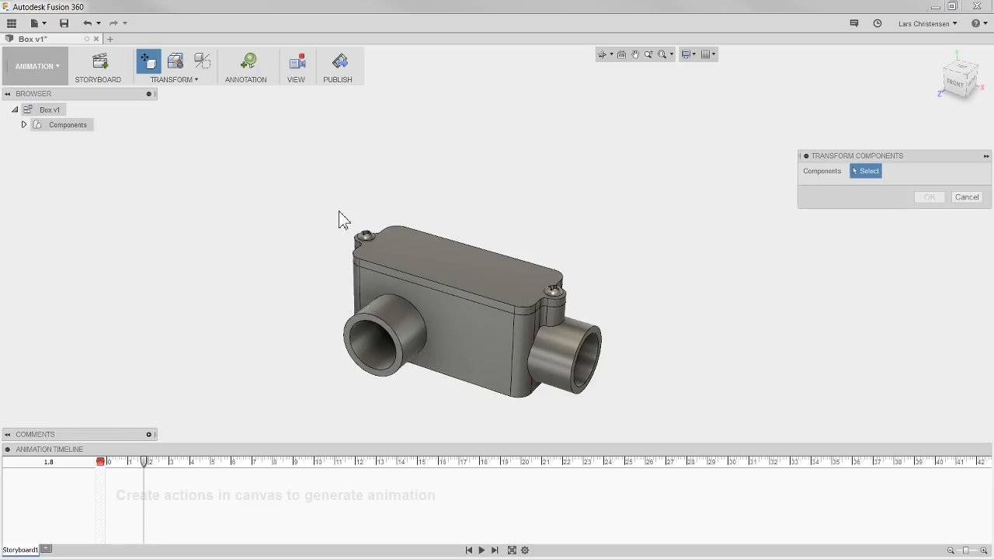
left_click(363, 235)
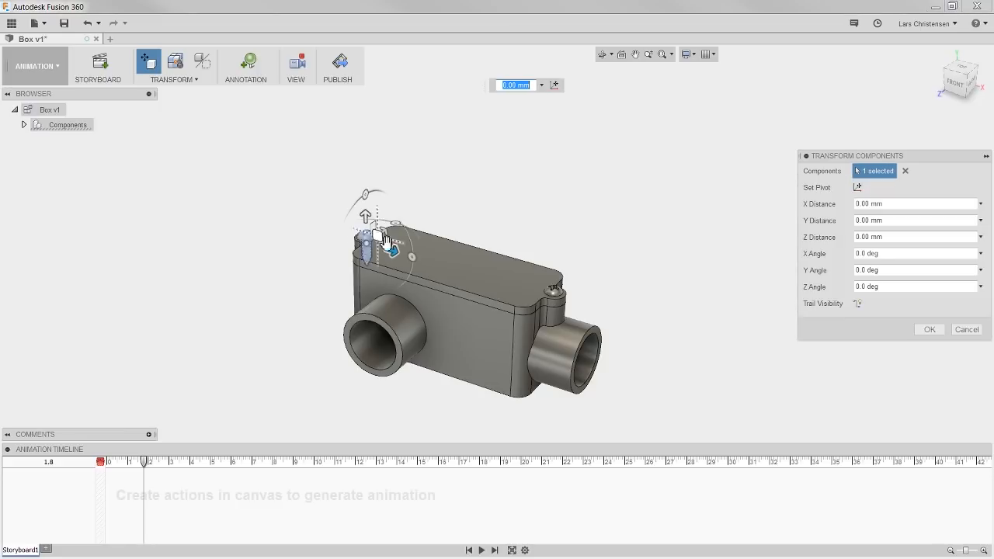
left_click(564, 290)
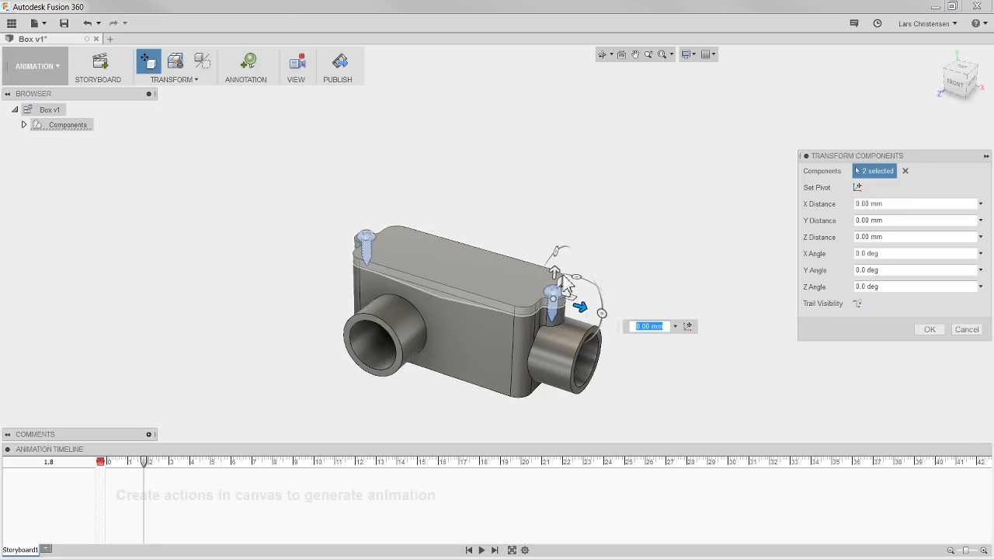
left_click_drag(557, 272, 589, 126)
left_click(930, 329)
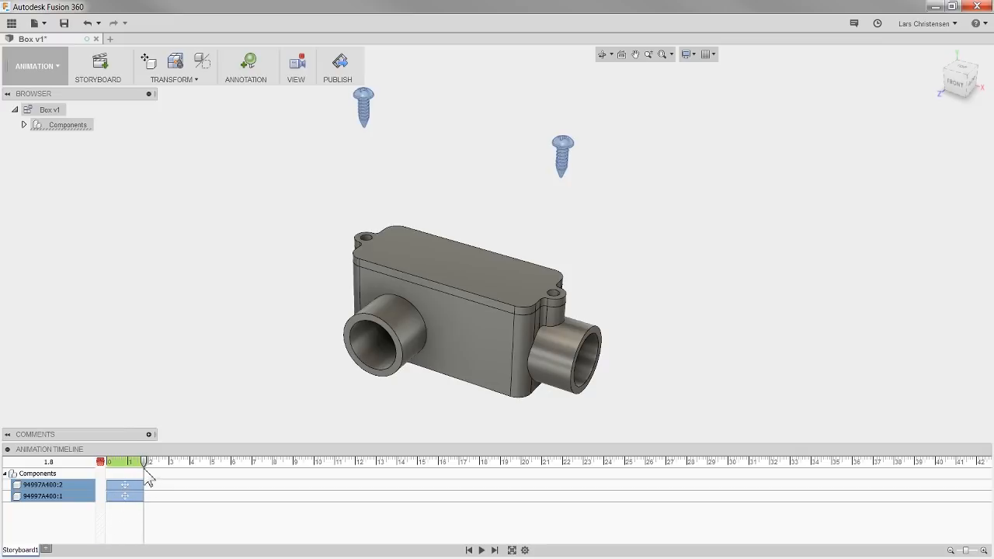
Step: Raise the lid about 31.9 mm in Y as a transform action ending at 3.8 seconds, and play the animation
left_click_drag(145, 461, 190, 477)
left_click(234, 380)
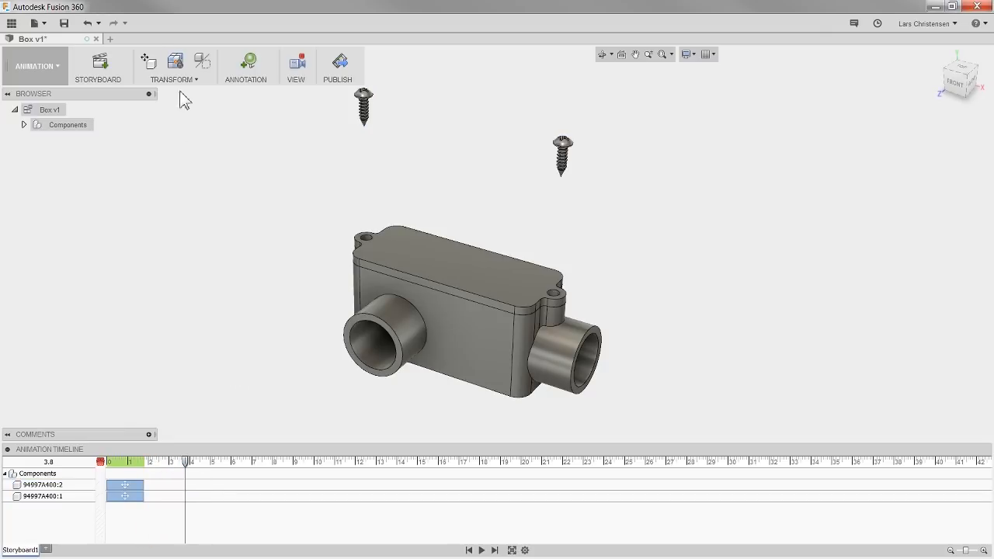
left_click(149, 66)
left_click(425, 269)
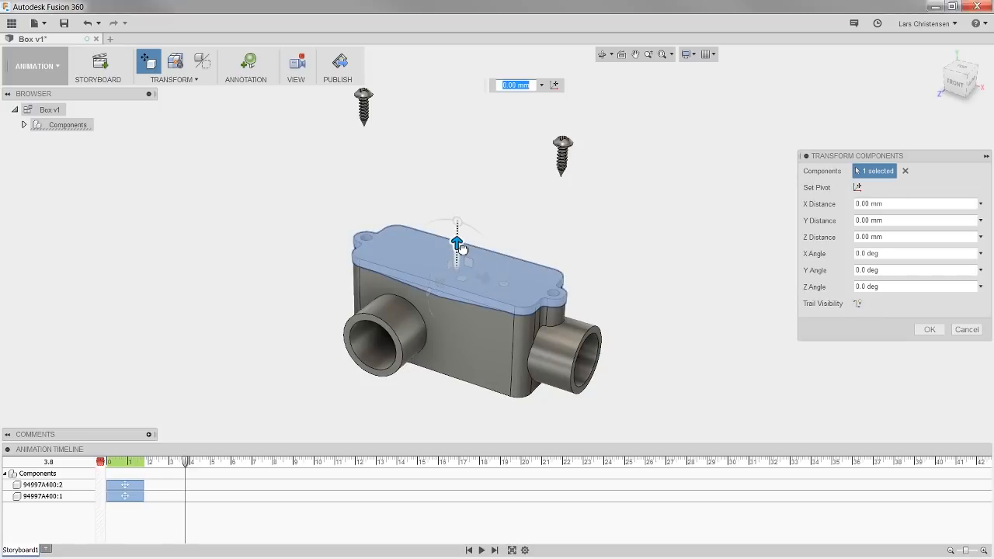
left_click_drag(459, 245, 485, 177)
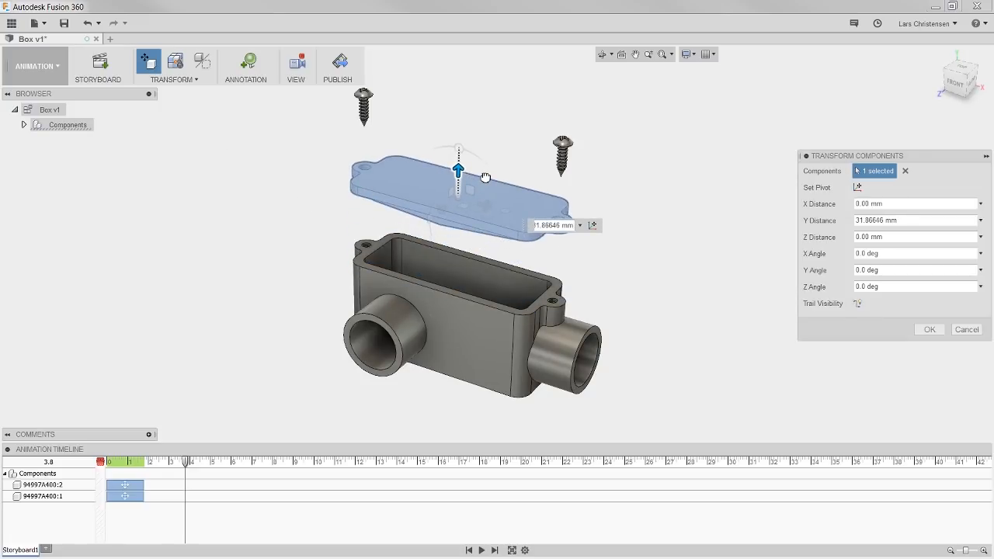
left_click(929, 331)
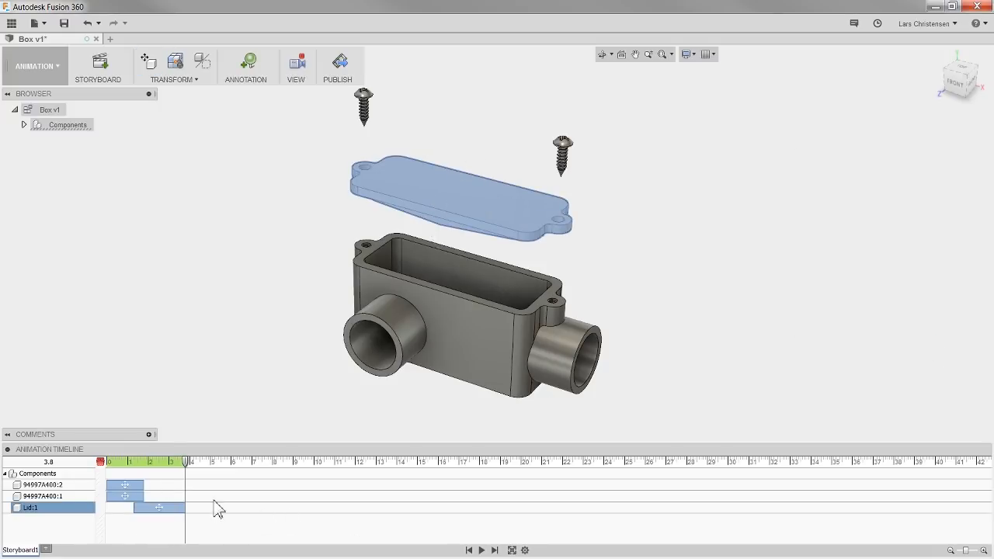
left_click(482, 550)
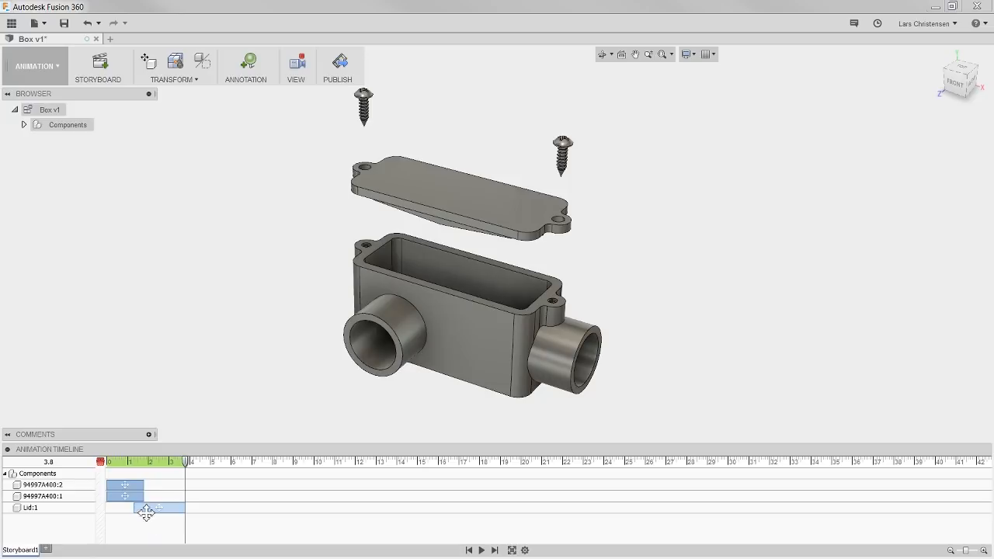
Step: Shift and shorten the lid's action to end together with the screws' actions, and replay the animation from the start
left_click_drag(182, 508, 124, 509)
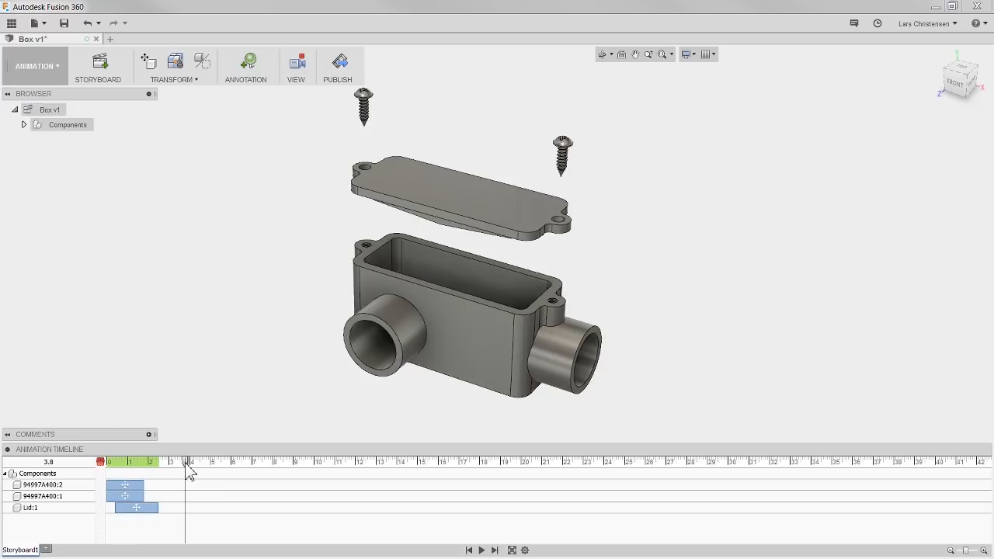
left_click_drag(159, 507, 144, 508)
left_click_drag(186, 462, 97, 471)
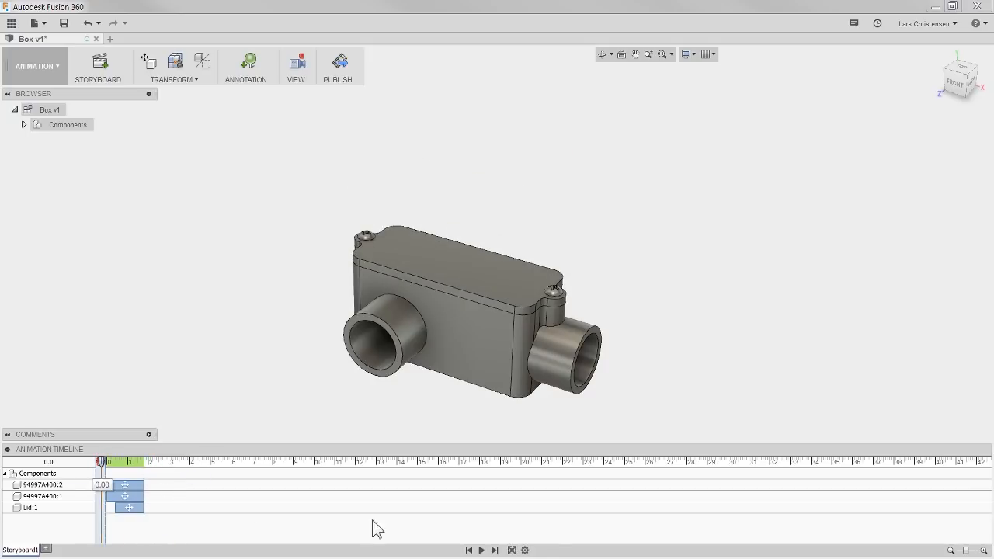
left_click(482, 550)
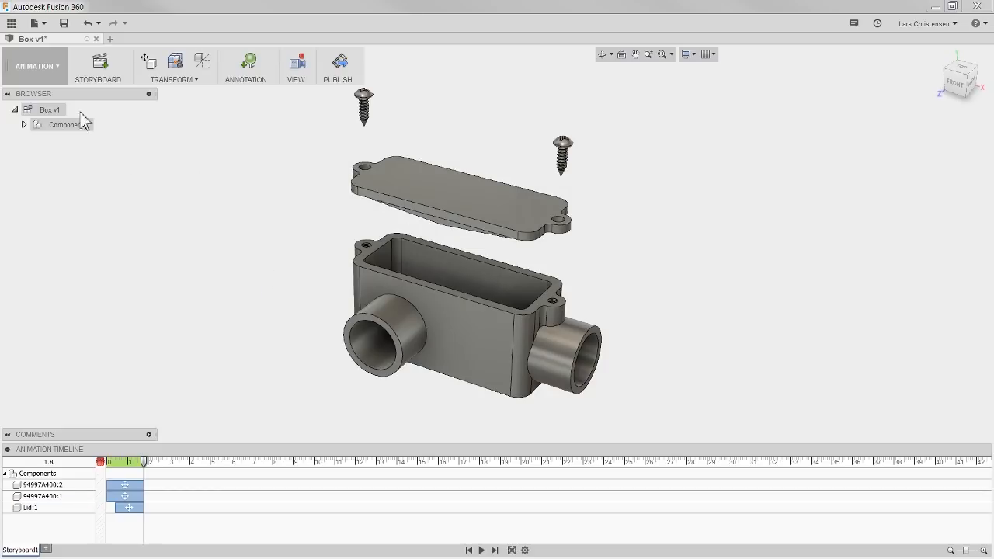
Step: Save the Box design as a new version with the description "Explode"
left_click(65, 28)
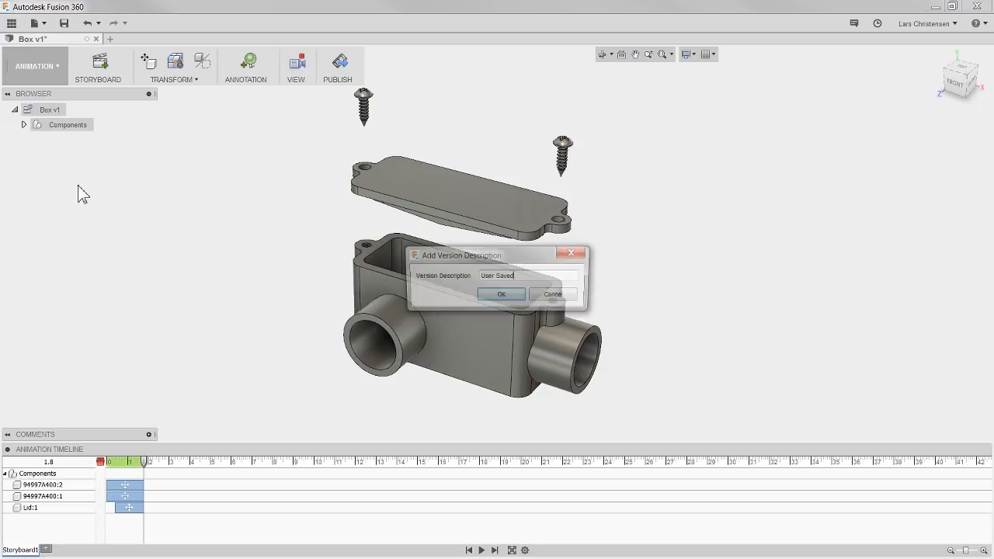
left_click_drag(523, 275, 460, 274)
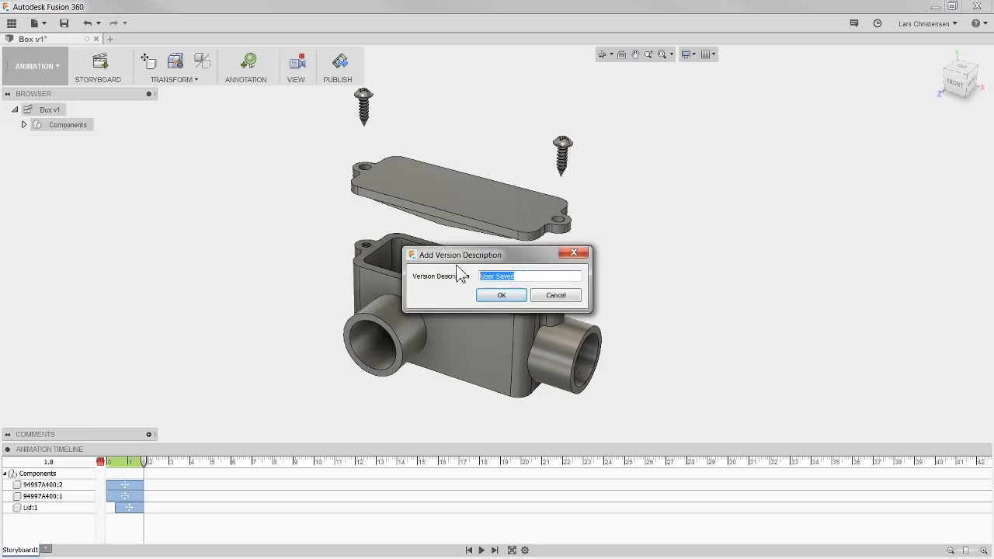
type("Explode")
left_click(503, 296)
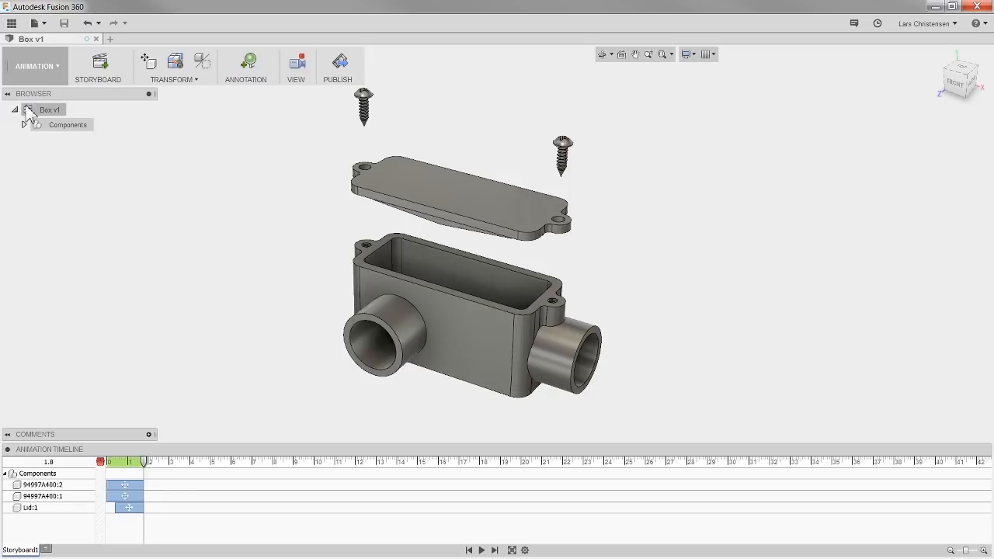
Step: Create a new drawing from the animation's Storyboard1, from scratch, with ISO standard, mm units and A3 (420mm x 297mm) sheet size
left_click(32, 74)
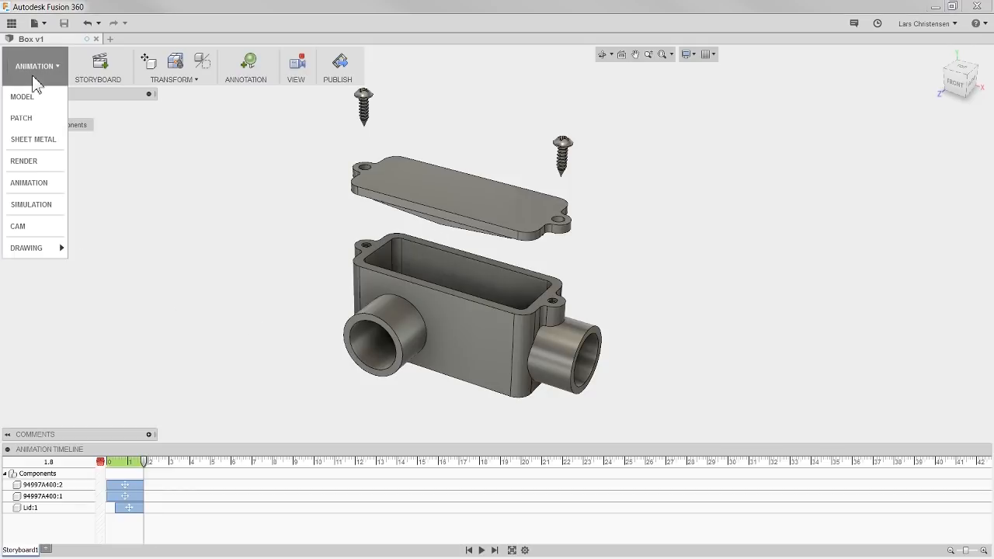
mouse_move(23, 249)
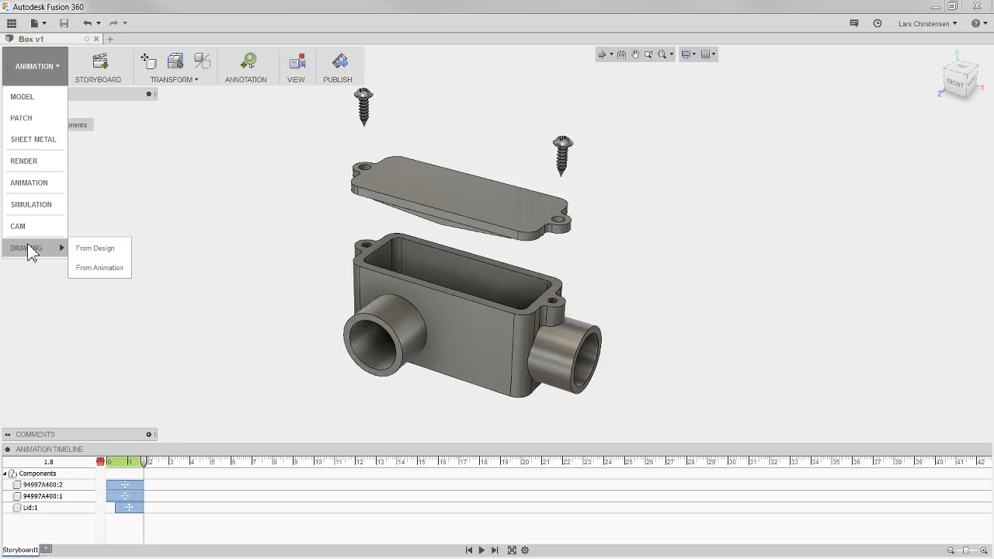
left_click(99, 272)
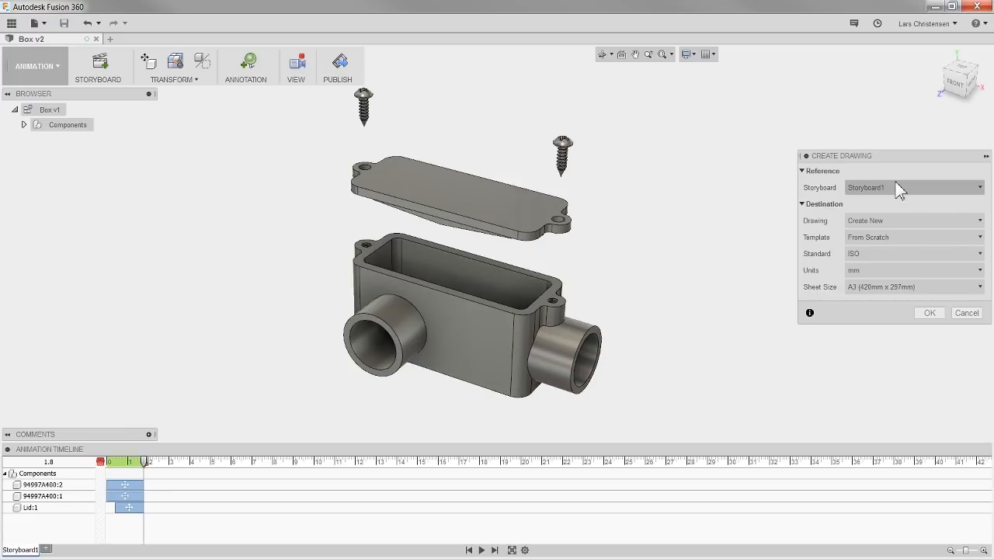
left_click(929, 224)
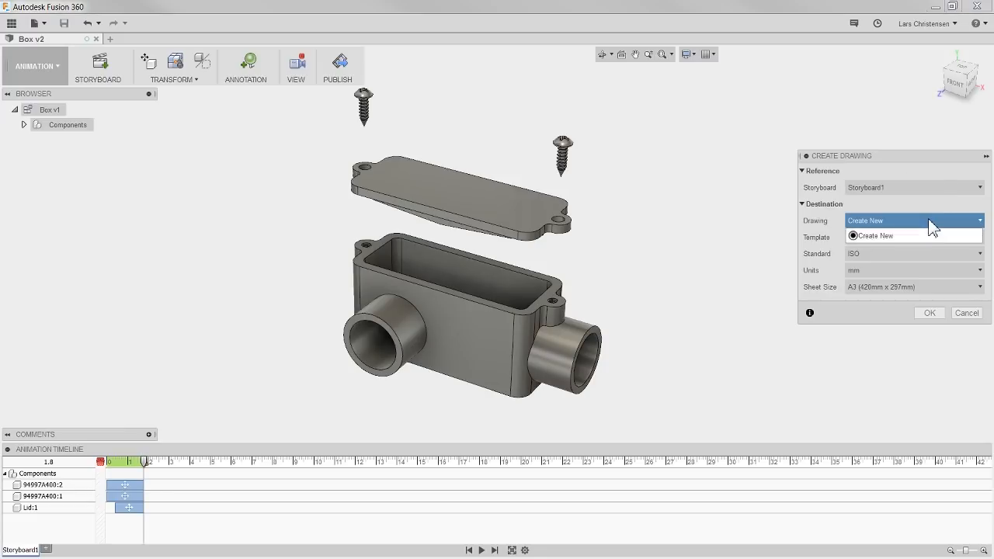
left_click(890, 220)
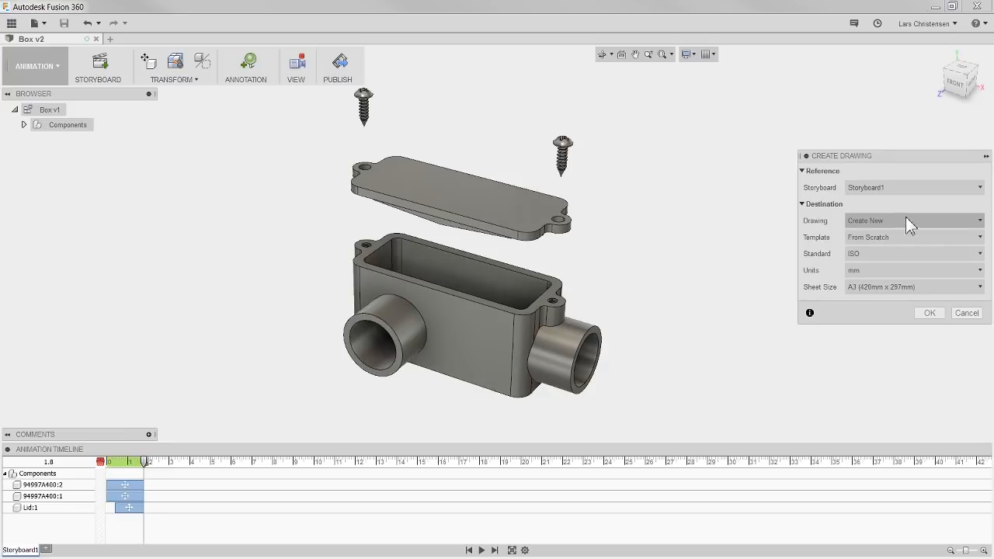
left_click(887, 239)
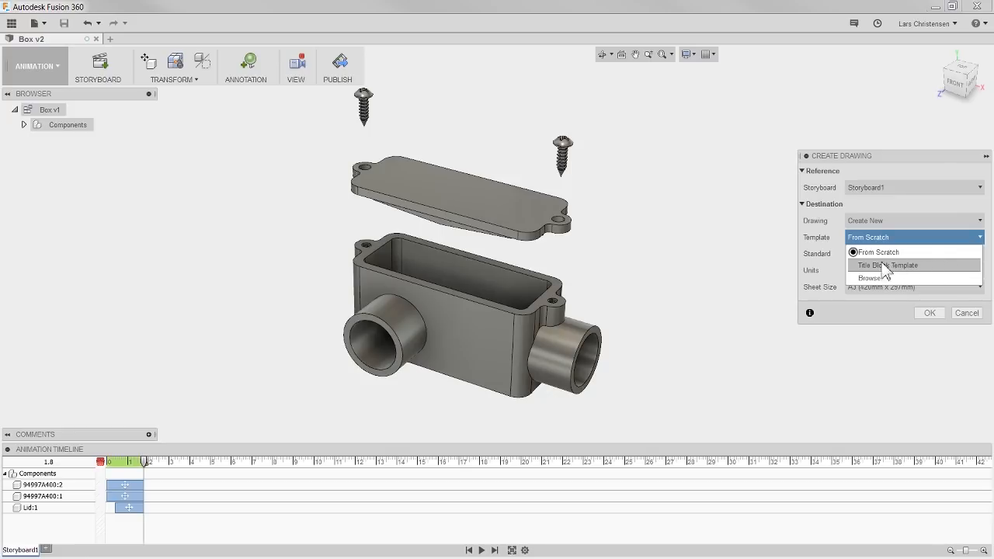
left_click(894, 254)
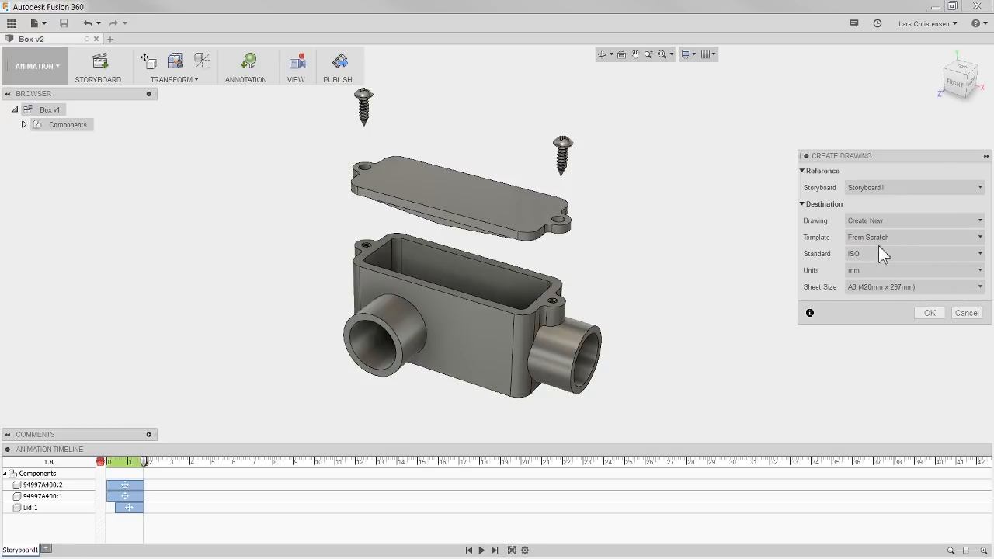
left_click(886, 250)
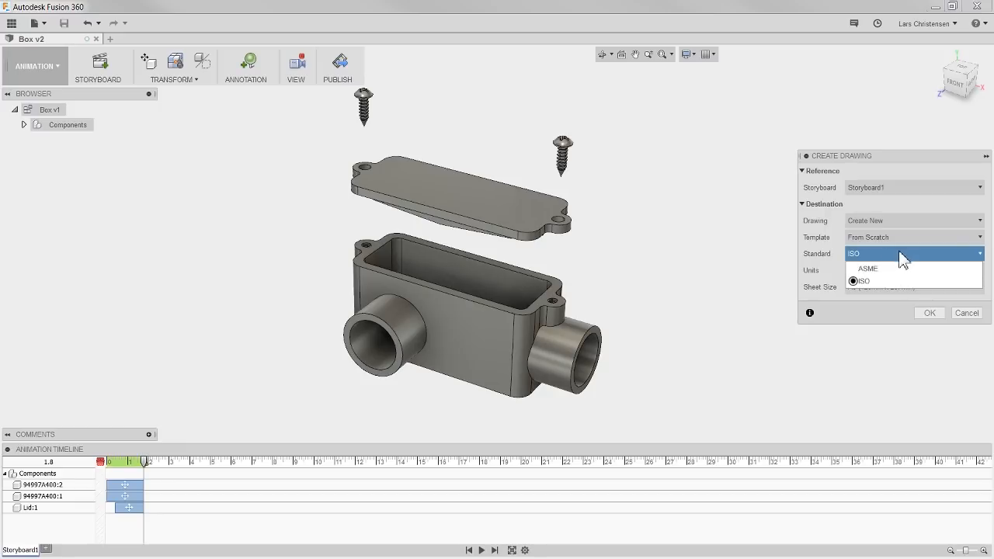
left_click(899, 252)
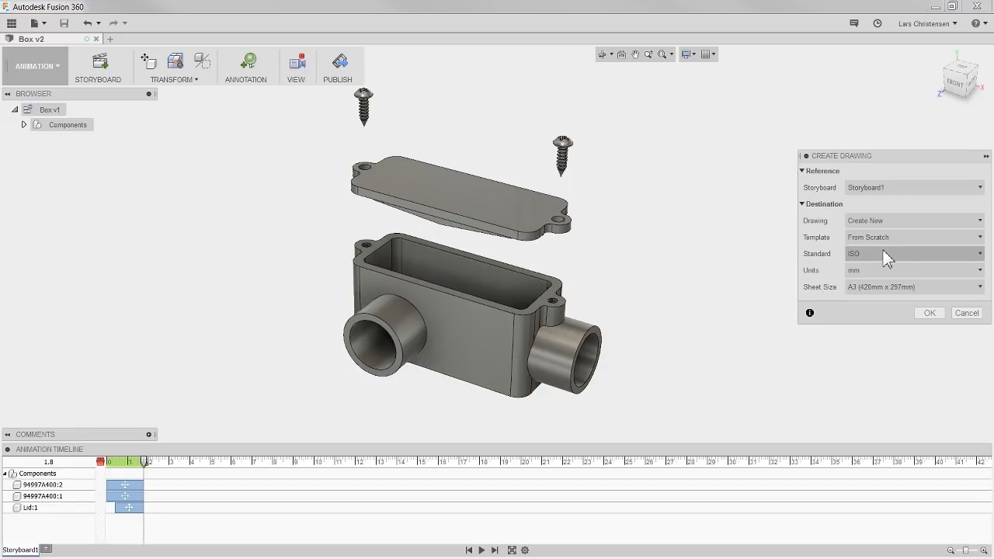
left_click(882, 251)
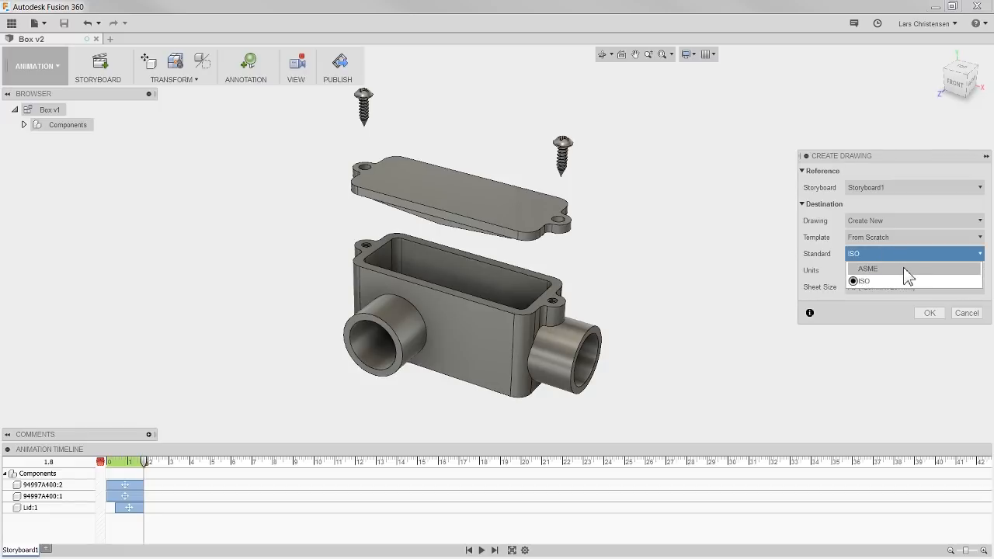
left_click(898, 280)
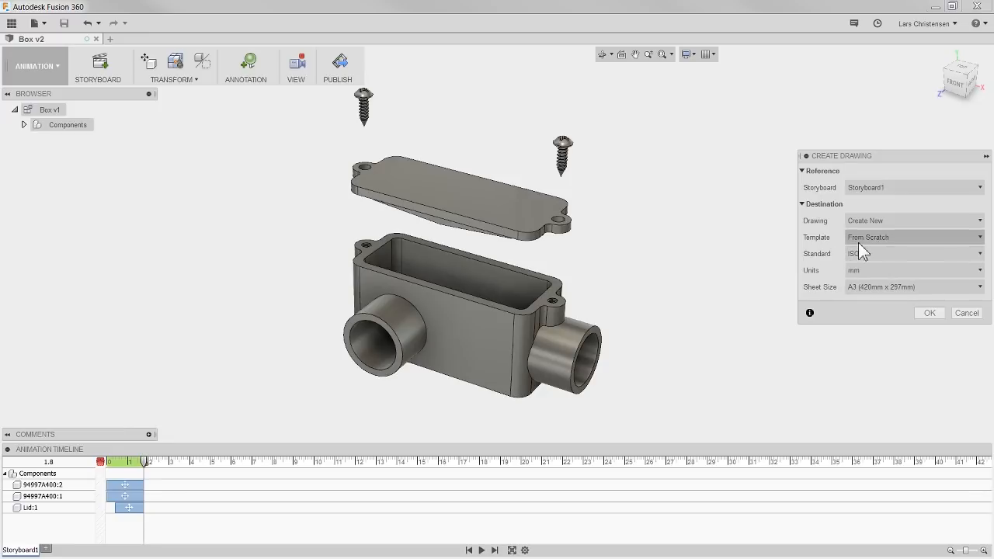
left_click(930, 313)
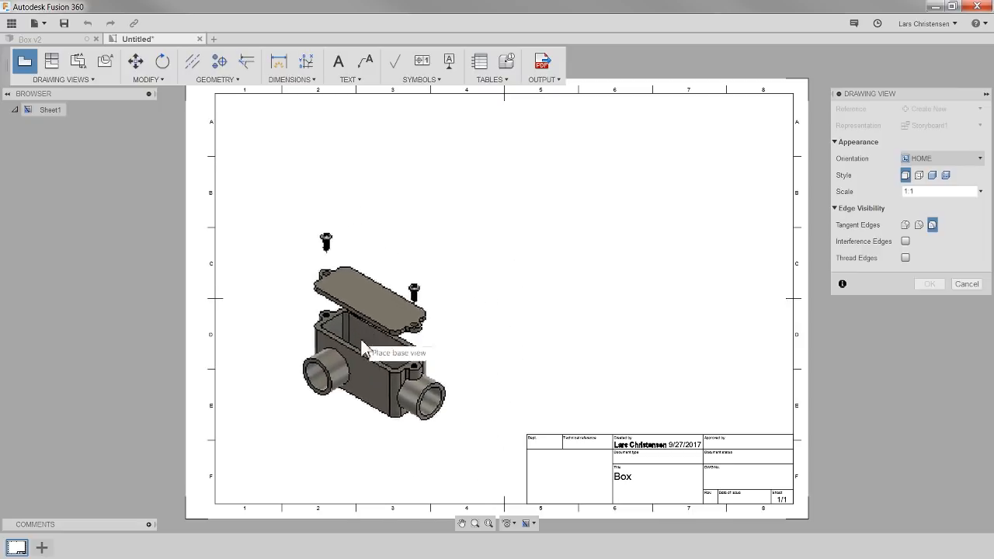
Step: Place the exploded base view in HOME orientation at 1:1 on the sheet's left half and change its style to shaded
left_click(384, 327)
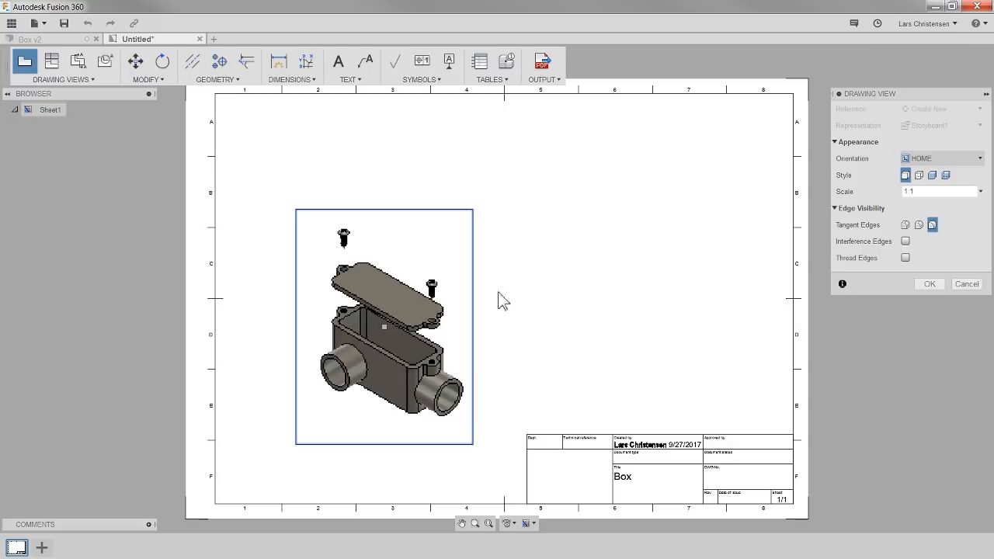
left_click(930, 284)
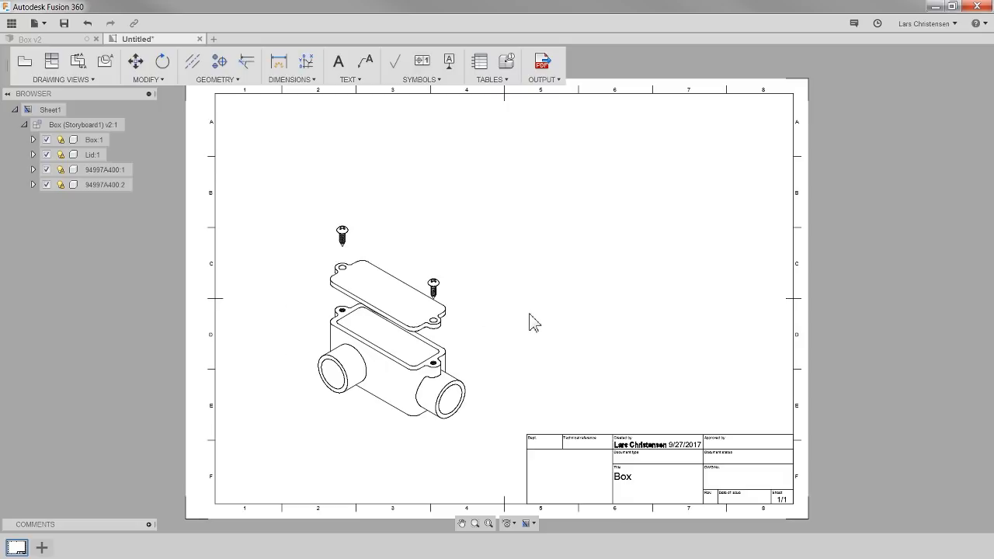
left_click(394, 315)
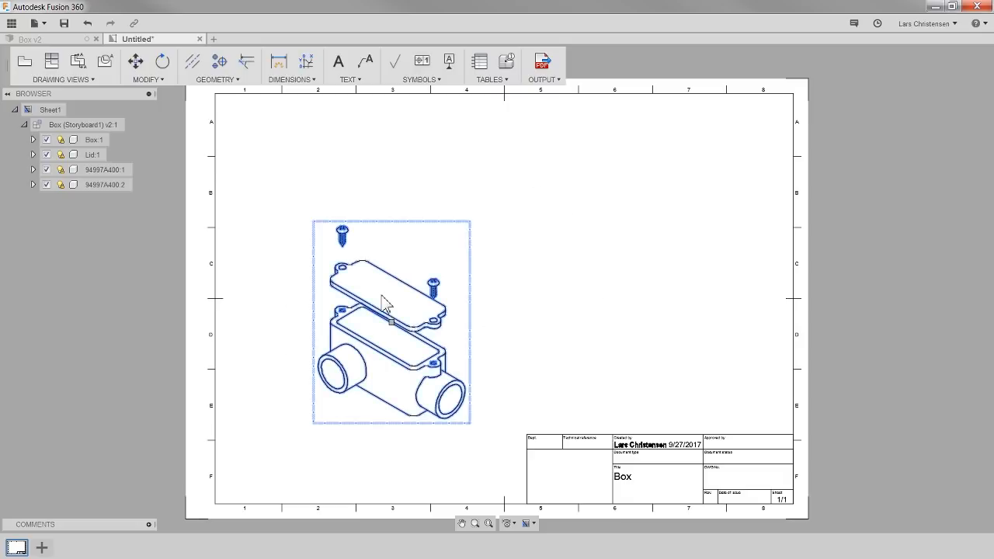
right_click(394, 314)
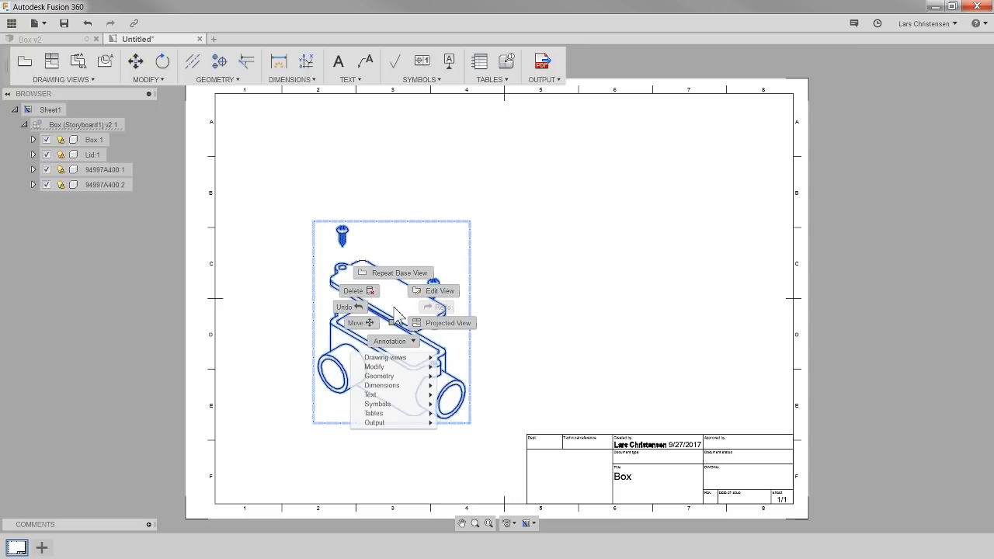
left_click(436, 246)
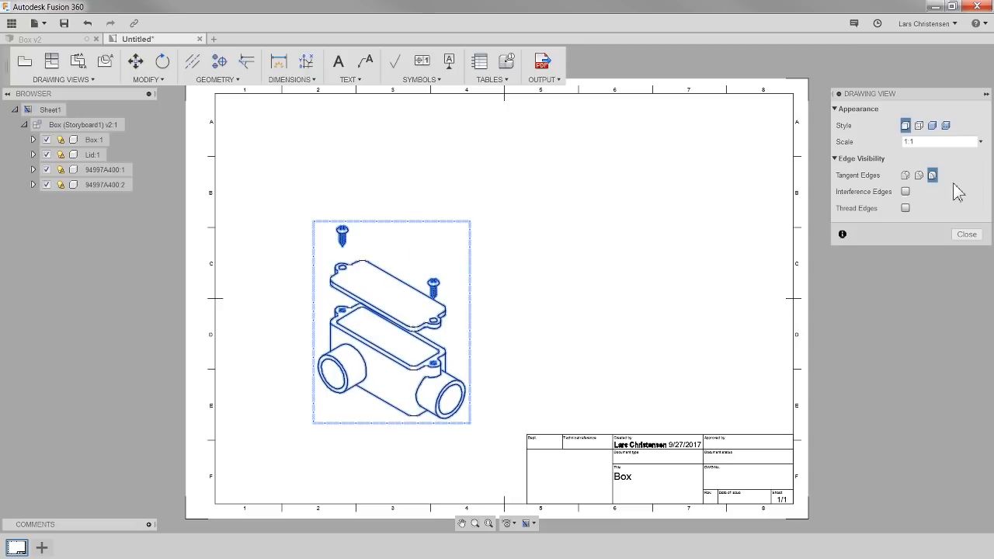
left_click(931, 126)
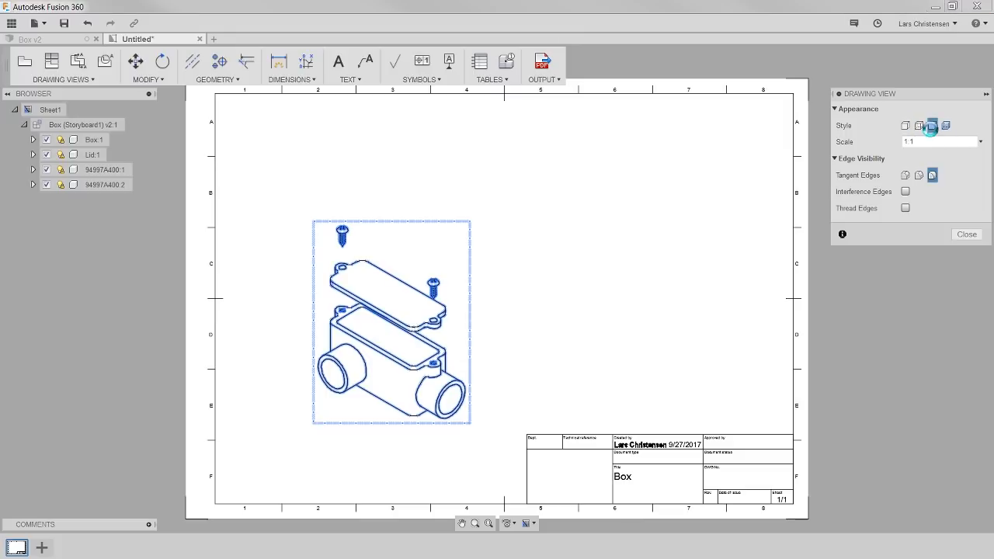
left_click(967, 235)
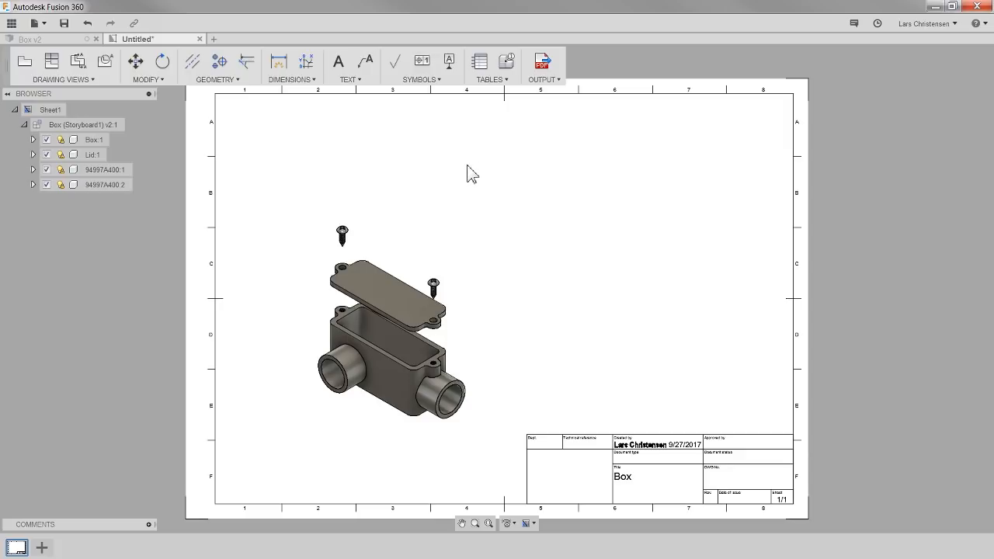
Step: Add a parts list for the exploded view in the upper-right corner of the sheet border and examine its rows
left_click(480, 62)
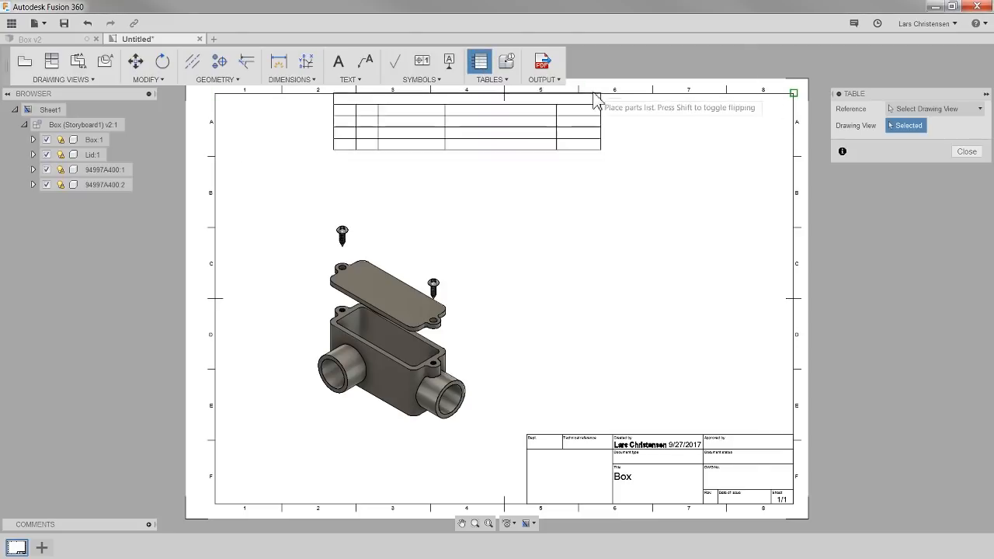
left_click(790, 94)
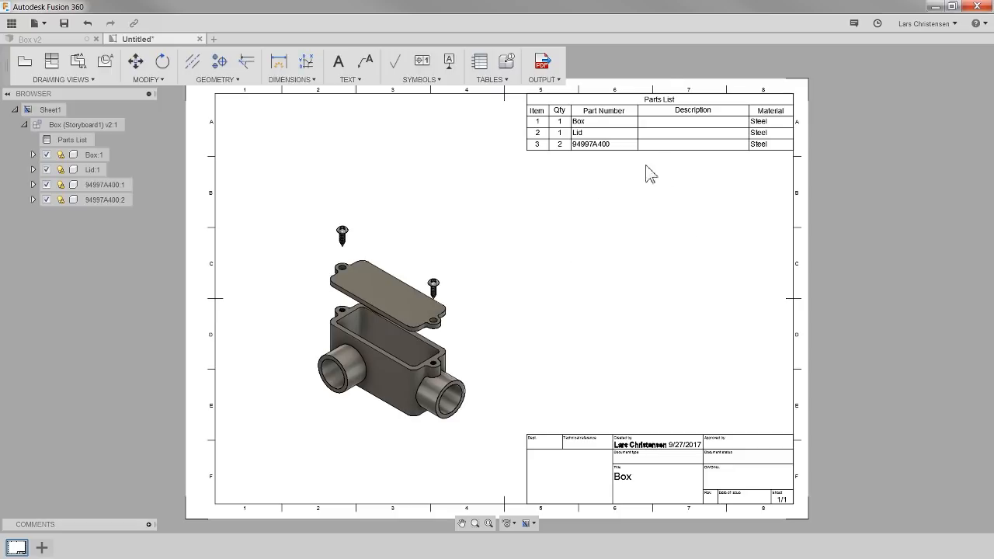
left_click(497, 80)
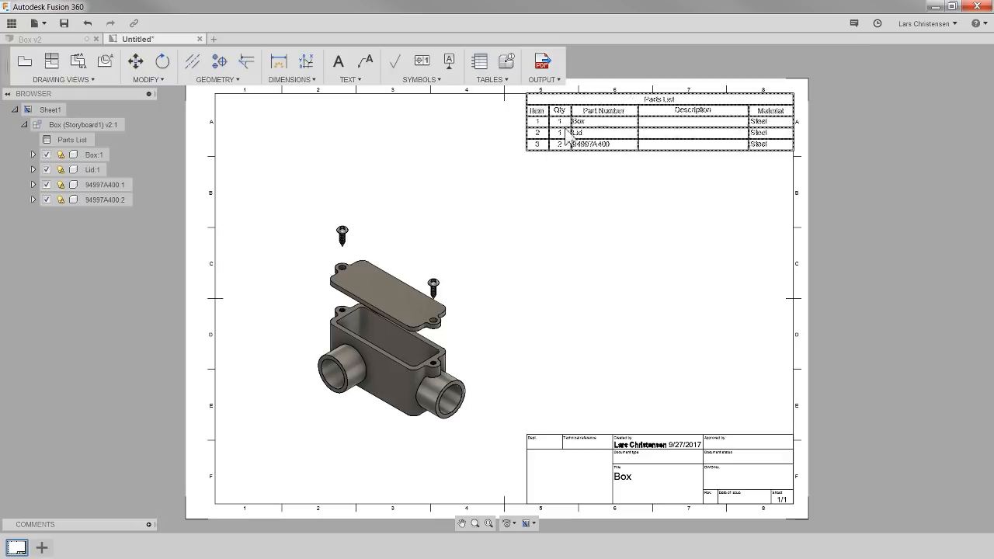
scroll(628, 66, "up", 5)
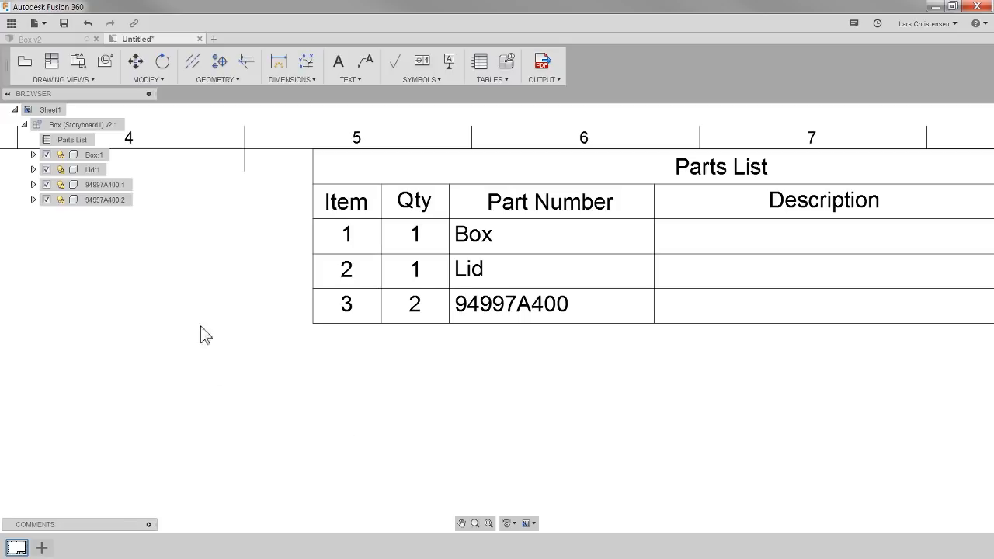
scroll(203, 294, "down", 2)
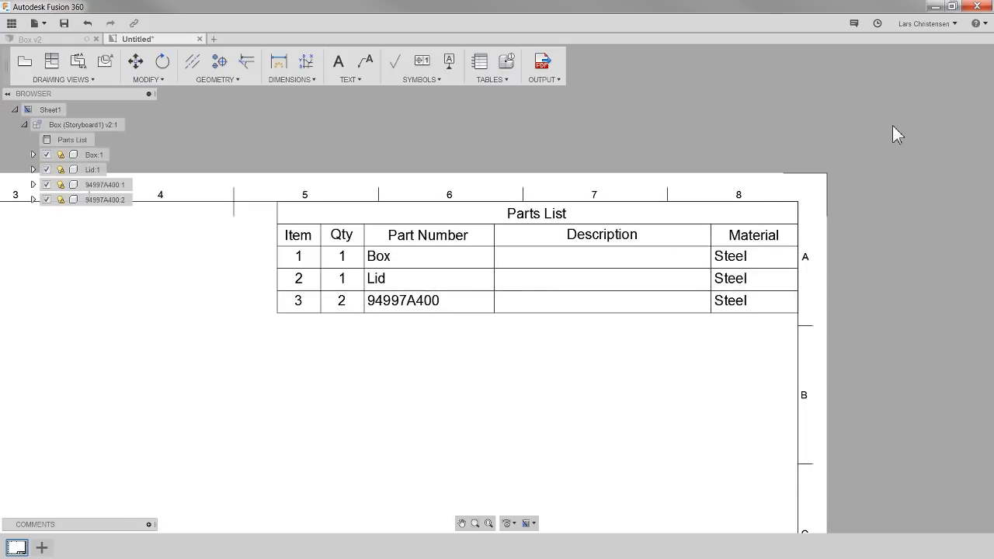
scroll(893, 128, "down", 2)
scroll(382, 224, "down", 1)
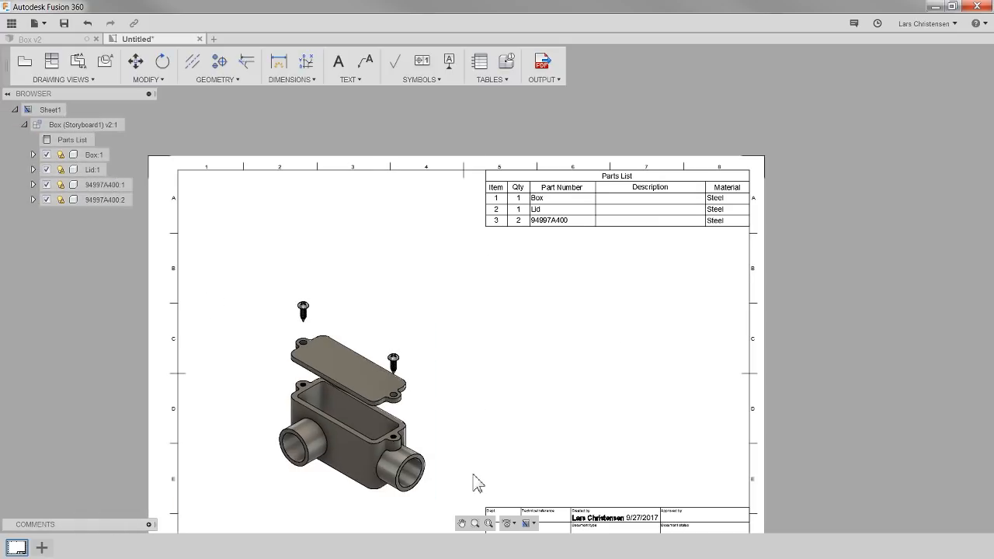
Step: Attach standard balloons to both screws and the lid, placed above and to the right of the exploded view
scroll(440, 553, "up", 3)
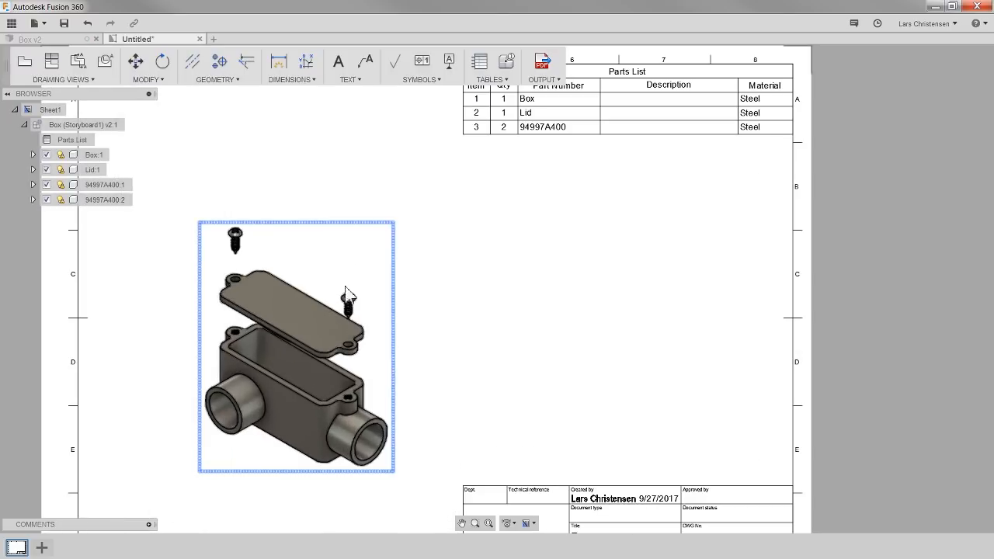
left_click(493, 81)
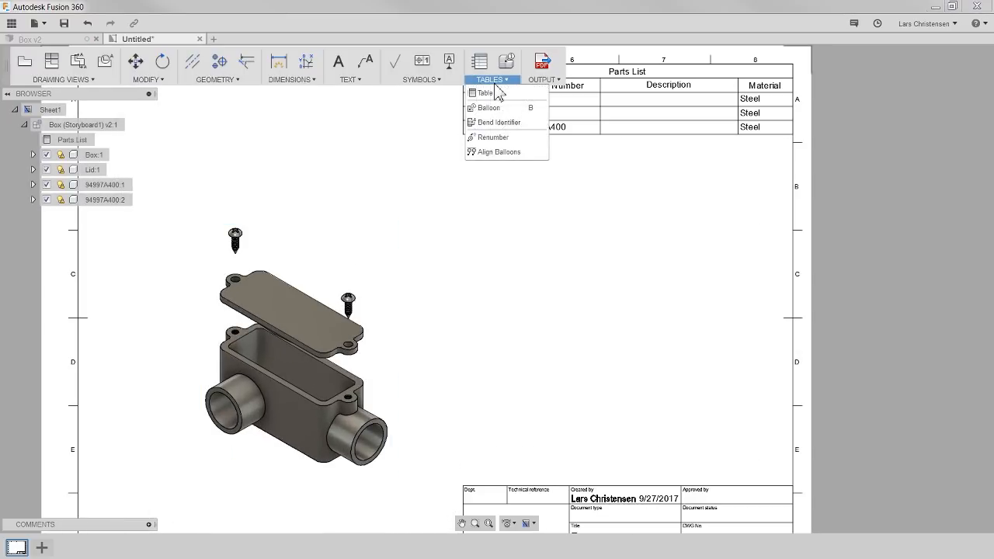
left_click(489, 108)
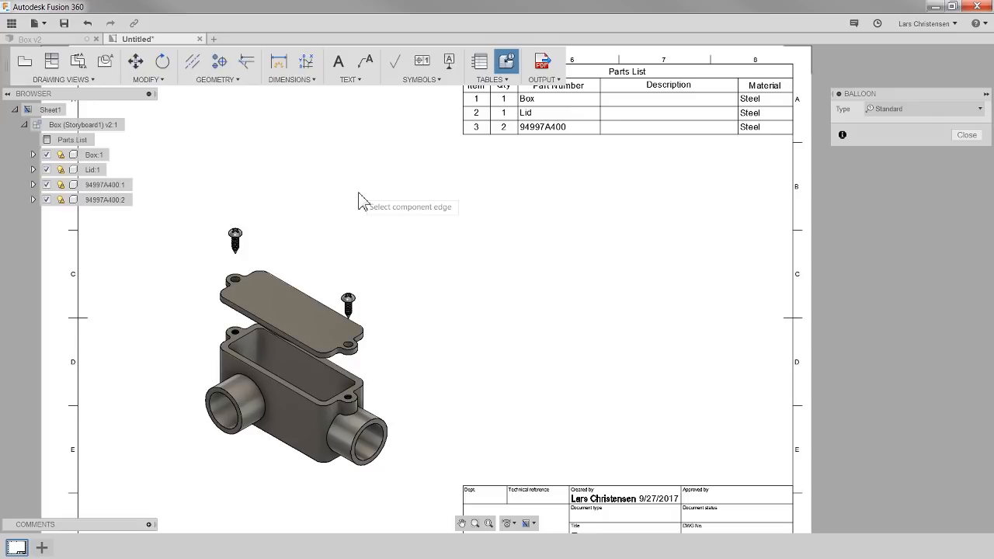
left_click(236, 235)
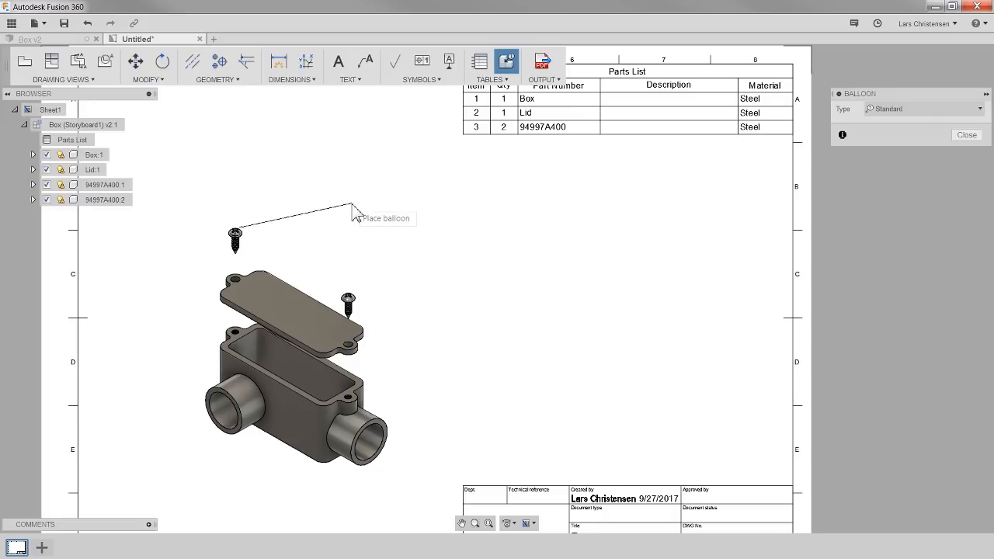
left_click(310, 201)
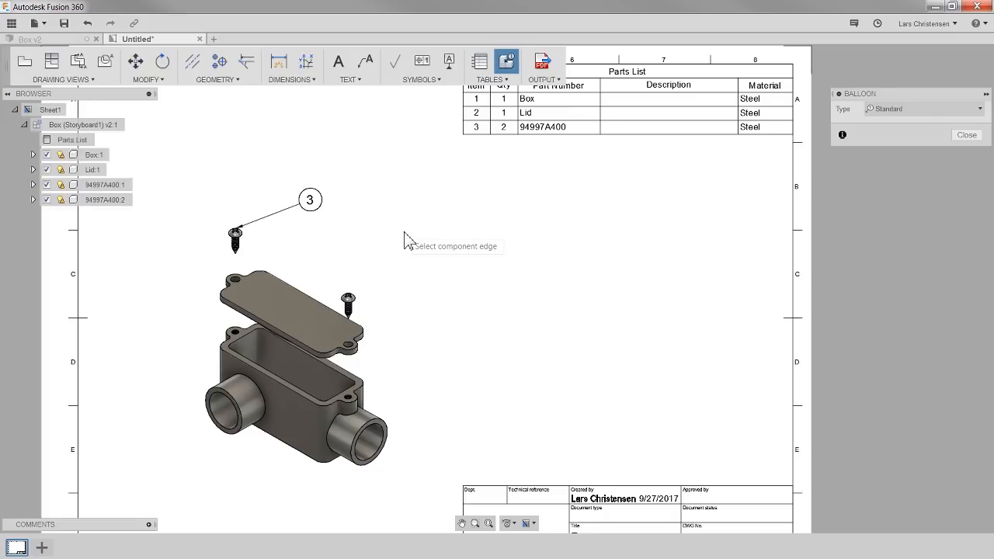
left_click(348, 301)
left_click(411, 254)
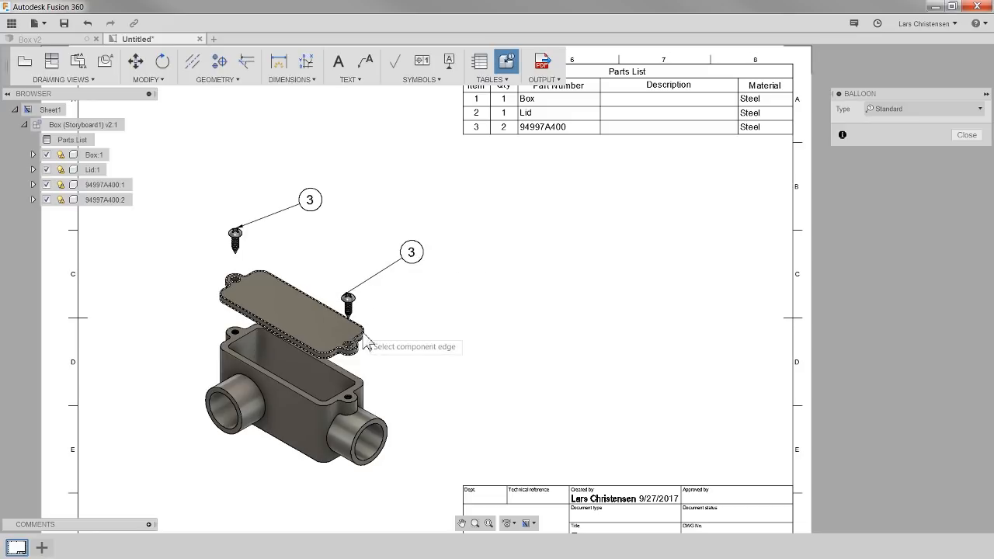
left_click(367, 331)
left_click(448, 321)
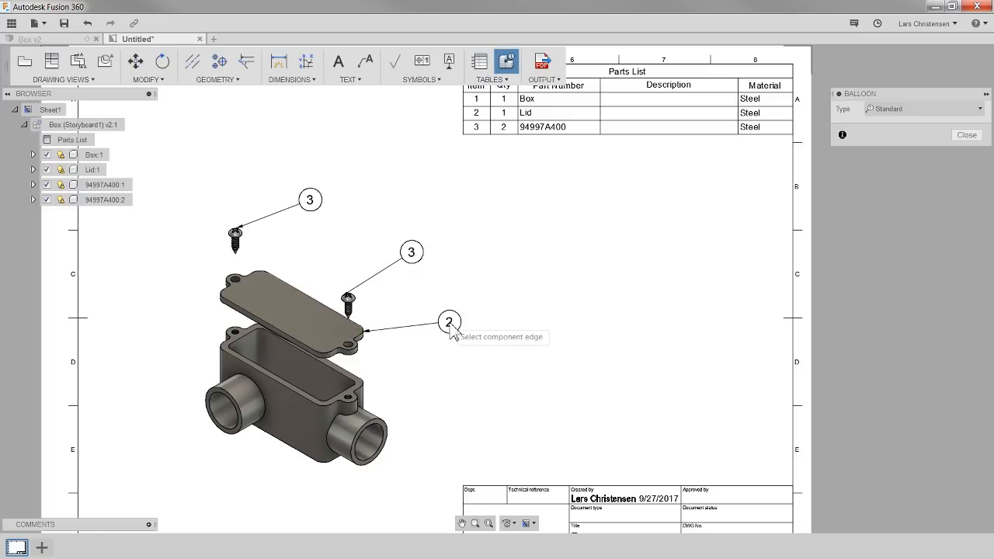
Step: Attach a standard balloon to the box's front pipe end, placed up and to the right of it, and finish ballooning
left_click(388, 433)
left_click(460, 397)
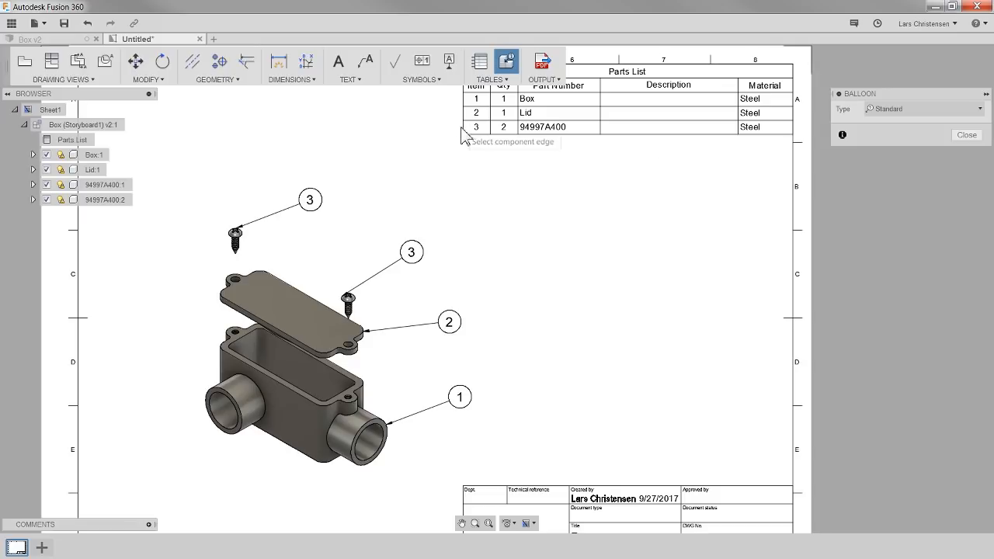
scroll(471, 210, "down", 1)
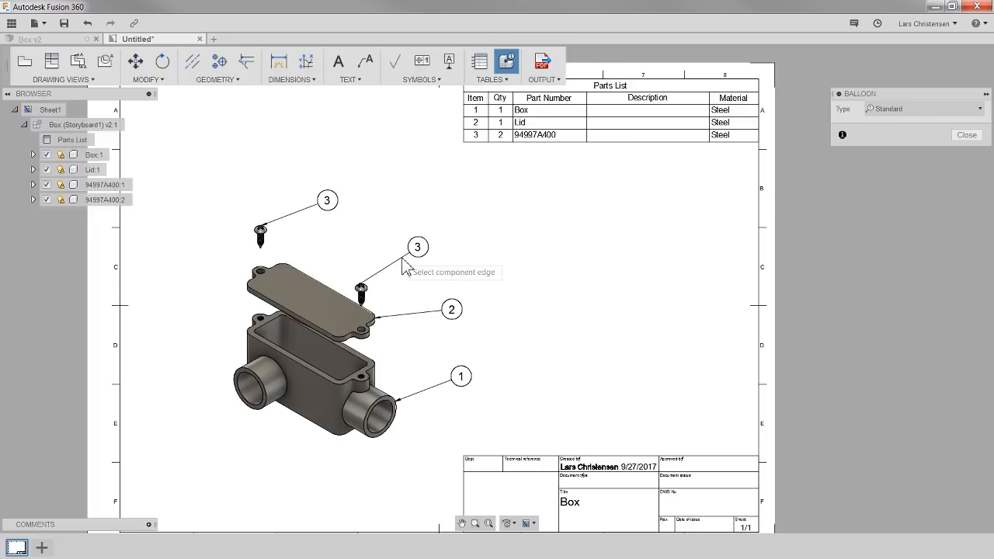
left_click(965, 136)
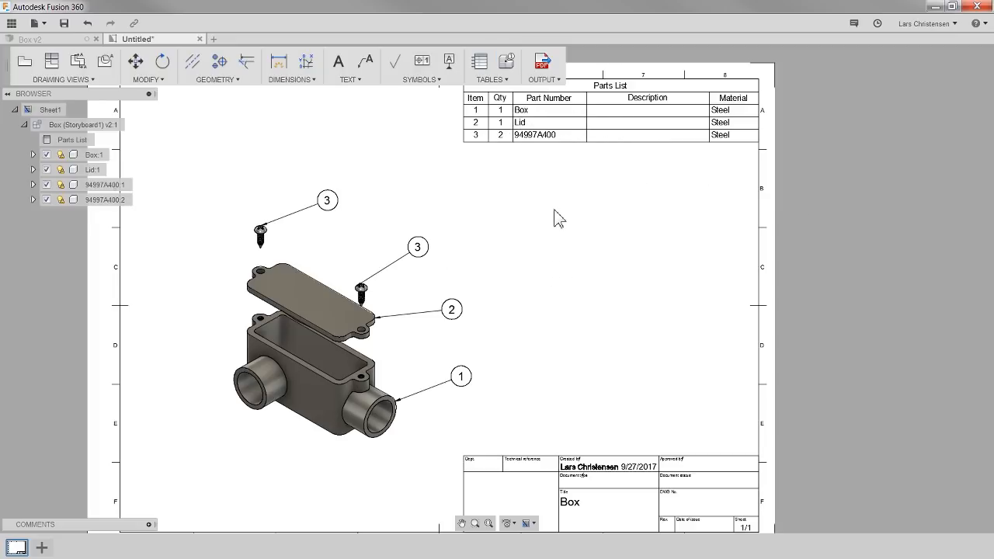
Step: Renumber the balloons with starting number 1, in the order screws 1, lid 2 and box 3
left_click(486, 80)
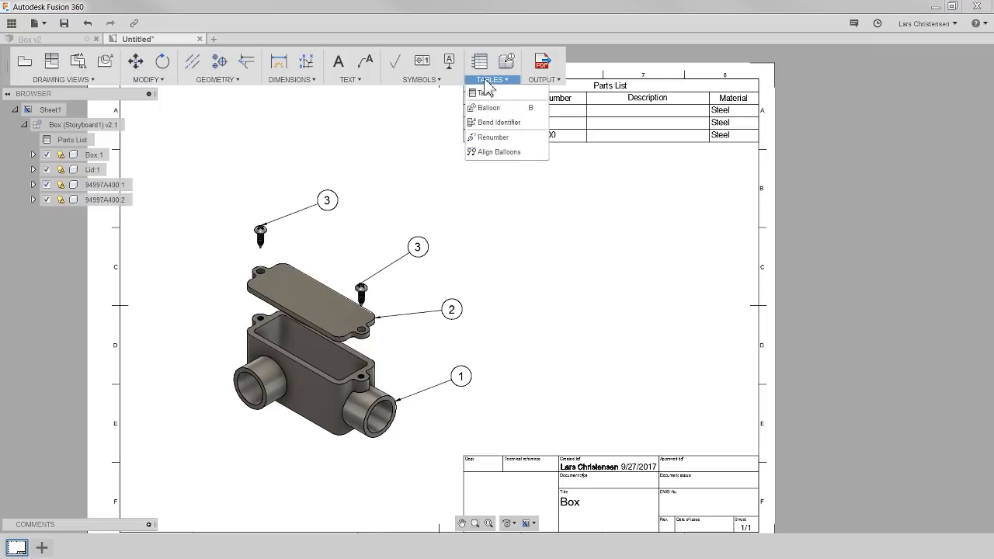
left_click(492, 139)
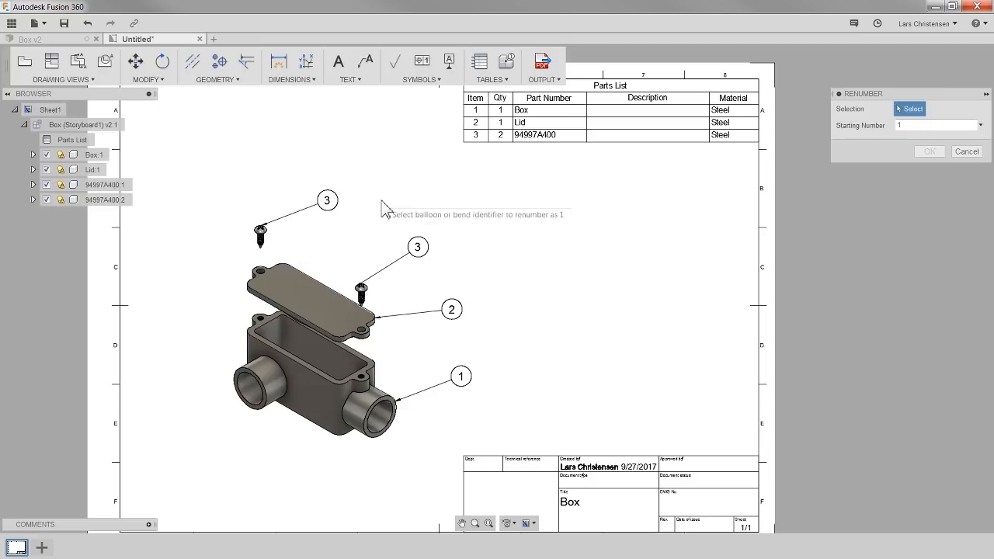
left_click(327, 200)
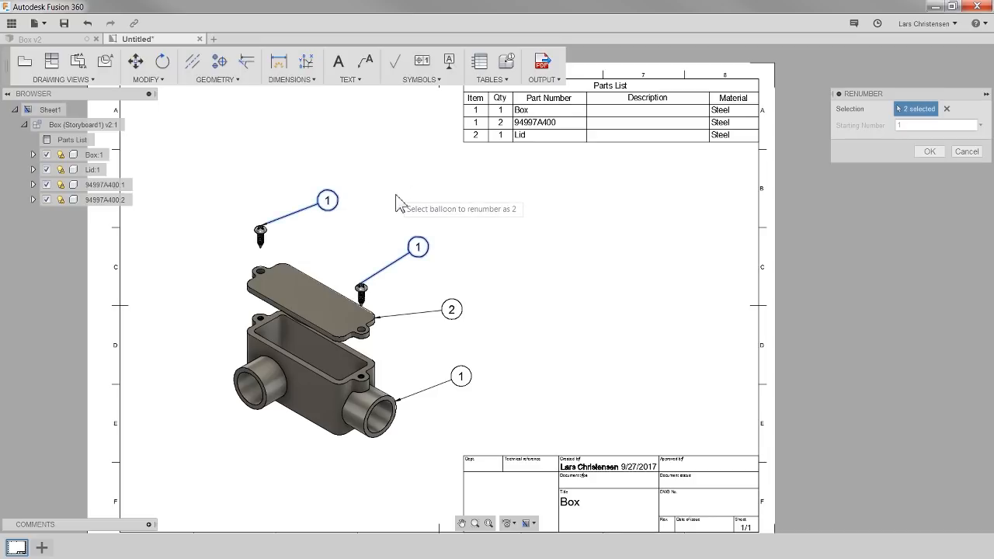
left_click(456, 311)
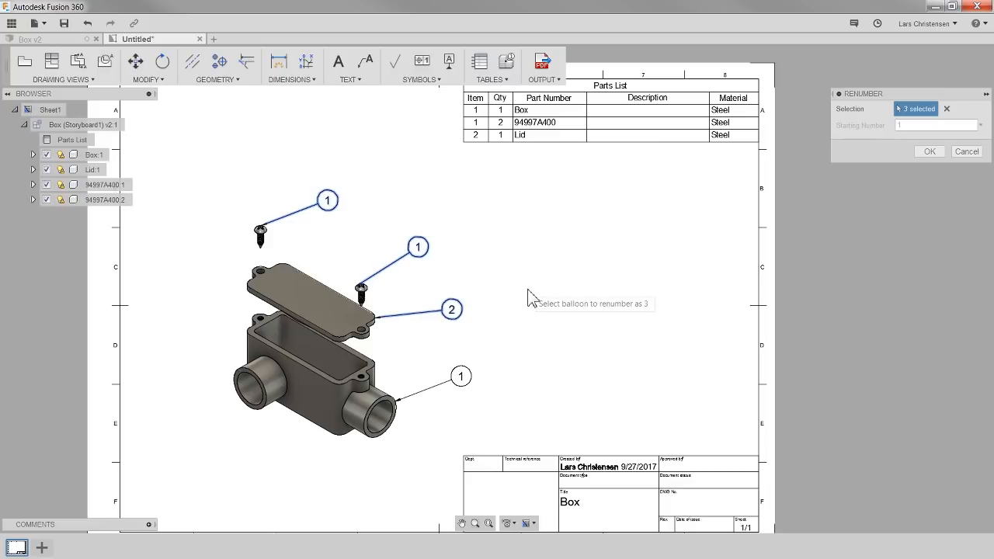
left_click(460, 376)
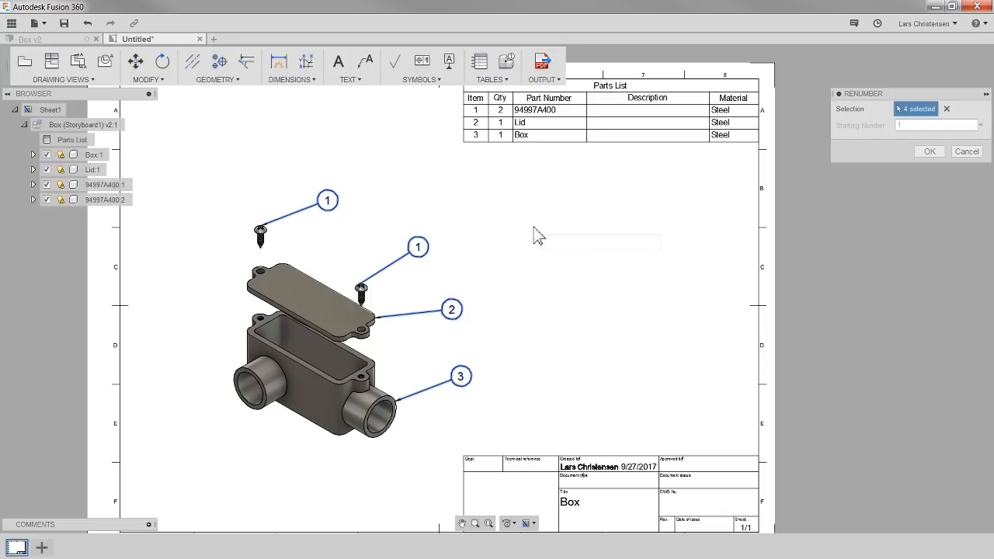
left_click(930, 154)
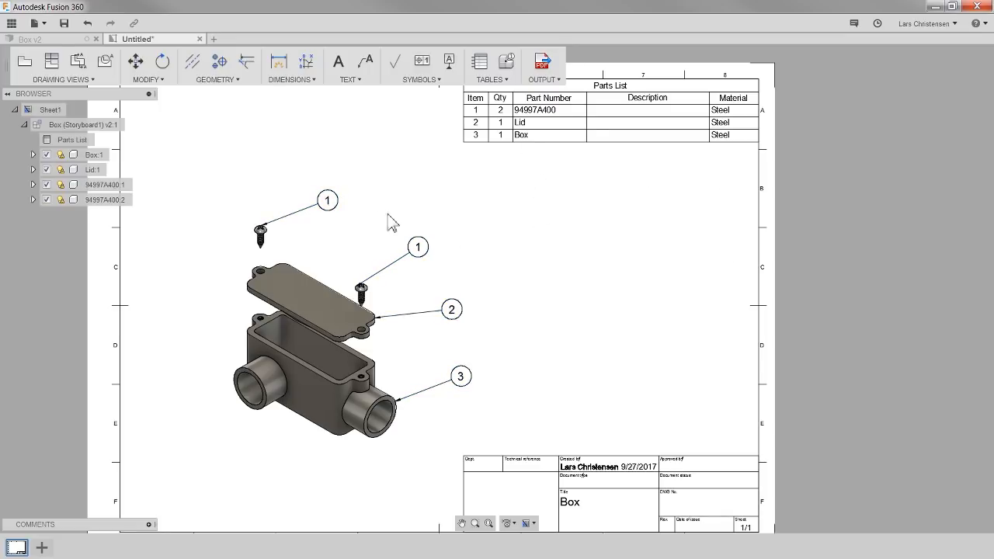
Step: Align the balloons of the front screw, lid and box along a line sloping down to the right
left_click(491, 81)
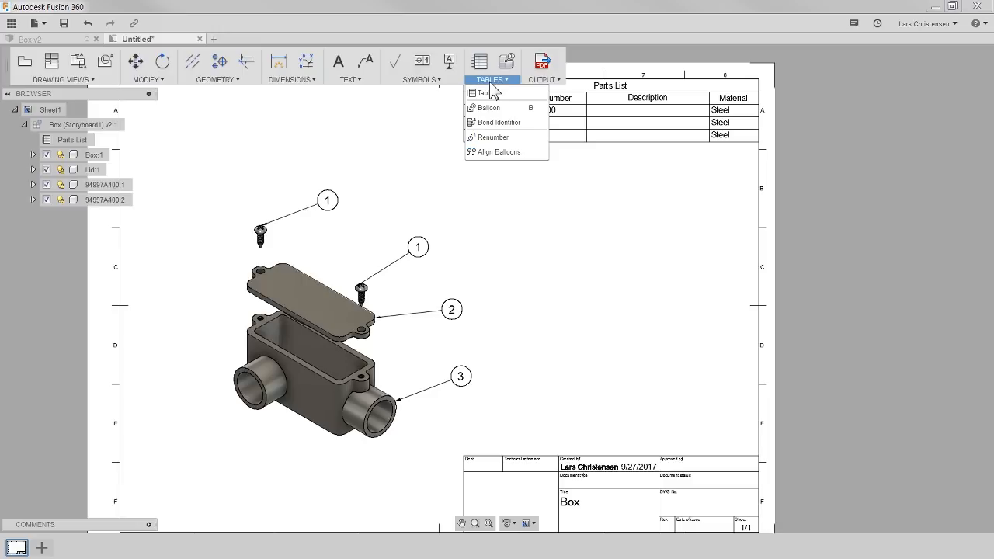
left_click(500, 153)
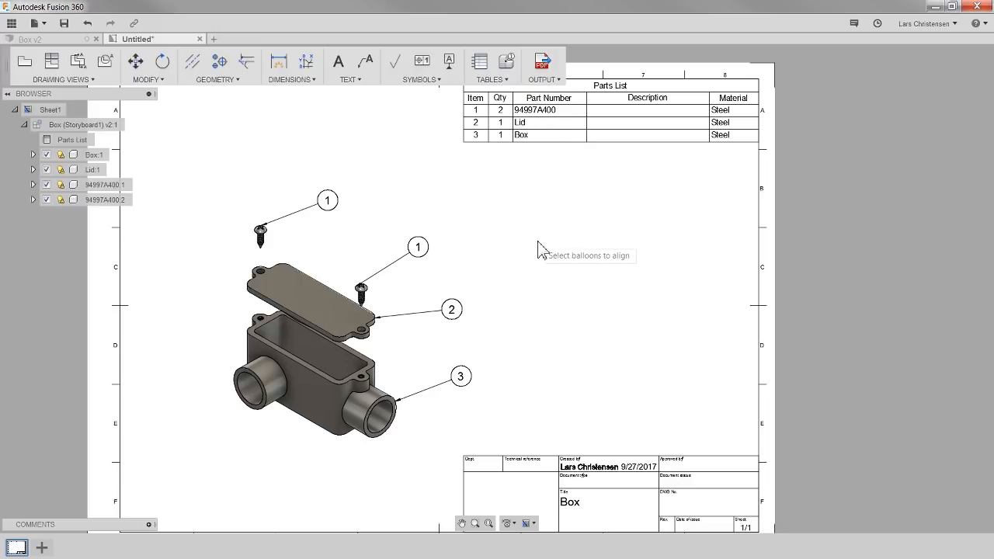
left_click(417, 247)
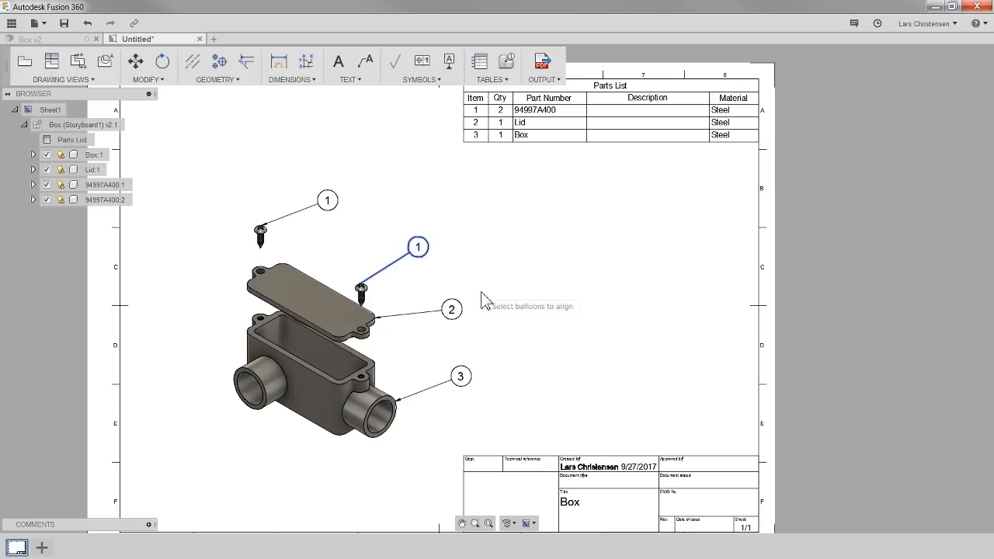
left_click(451, 309)
left_click(473, 379)
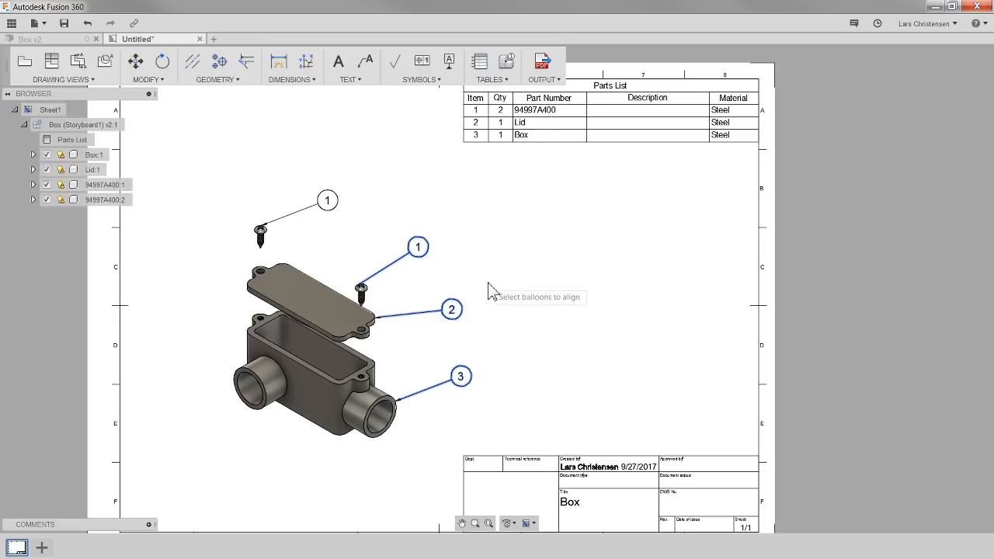
key("Return")
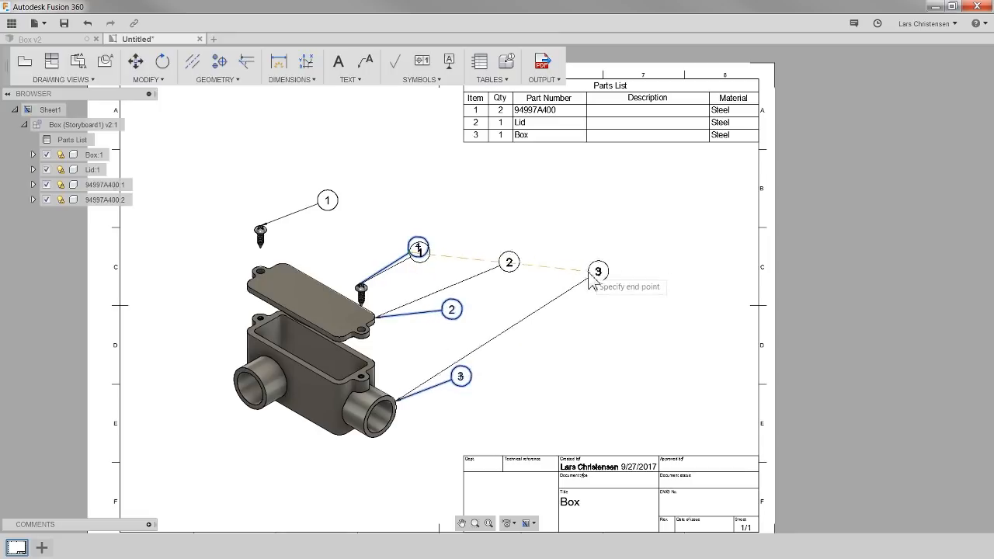
left_click(528, 355)
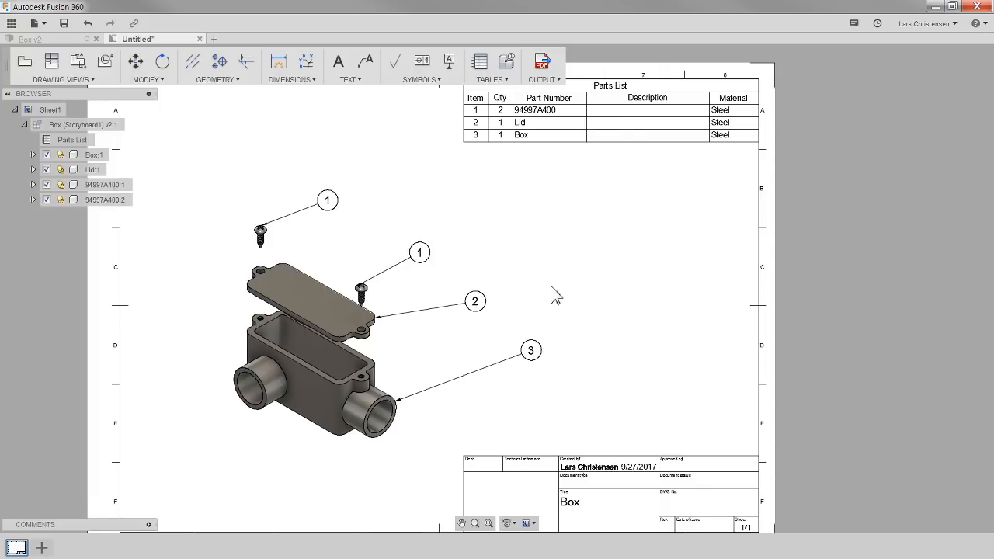
scroll(533, 313, "down", 2)
scroll(578, 108, "up", 2)
scroll(583, 116, "up", 2)
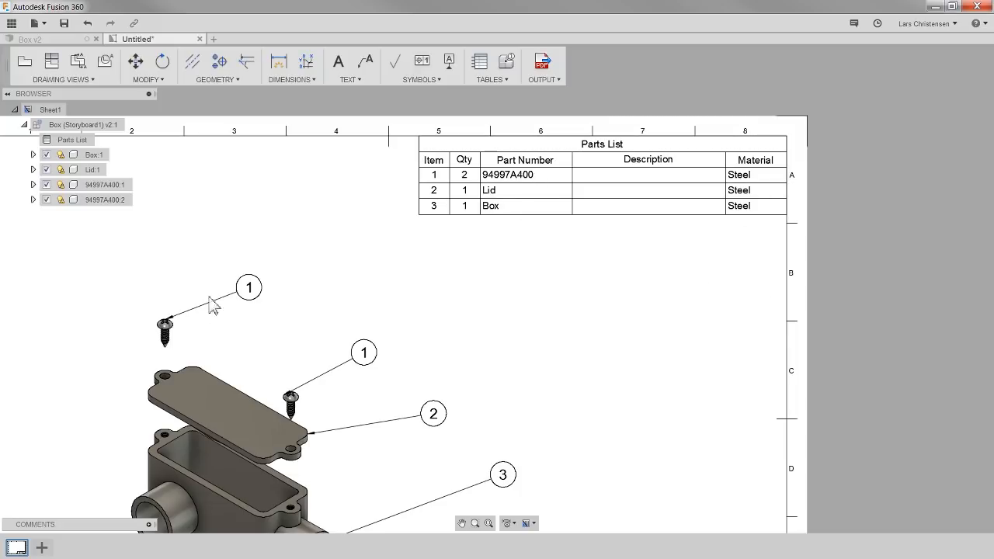
scroll(270, 211, "down", 2)
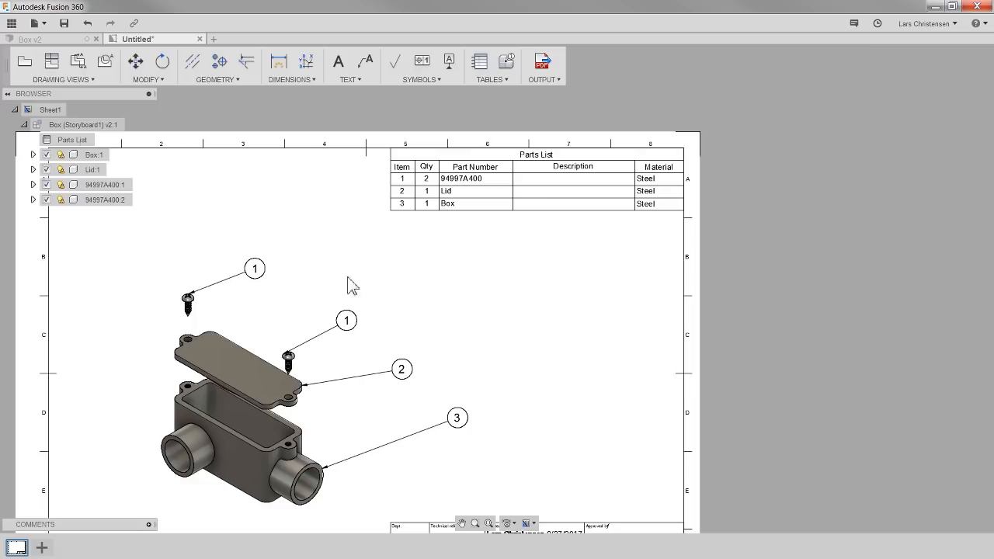
scroll(326, 257, "down", 3)
scroll(437, 455, "up", 3)
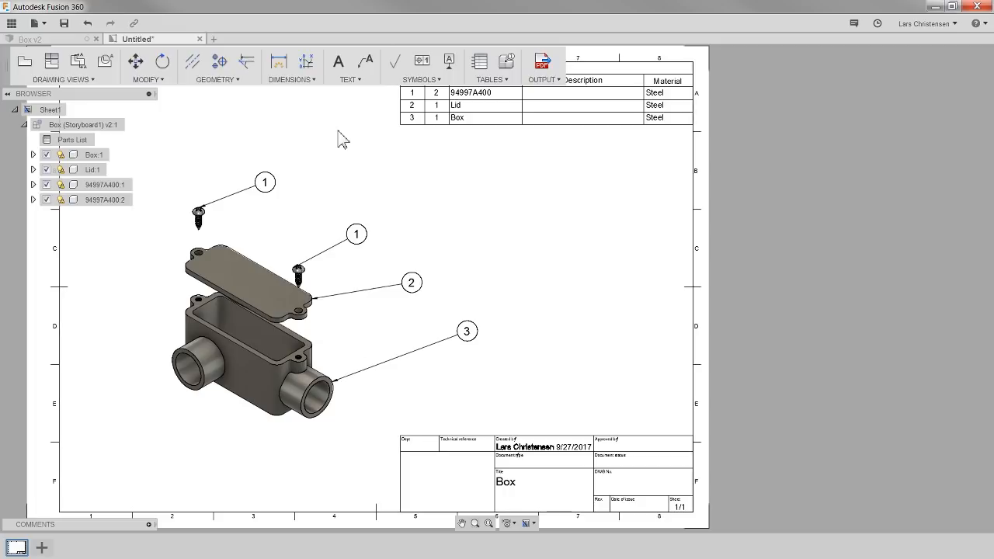
Step: Return to the Box design and change from the Animation to the Model workspace
left_click(31, 39)
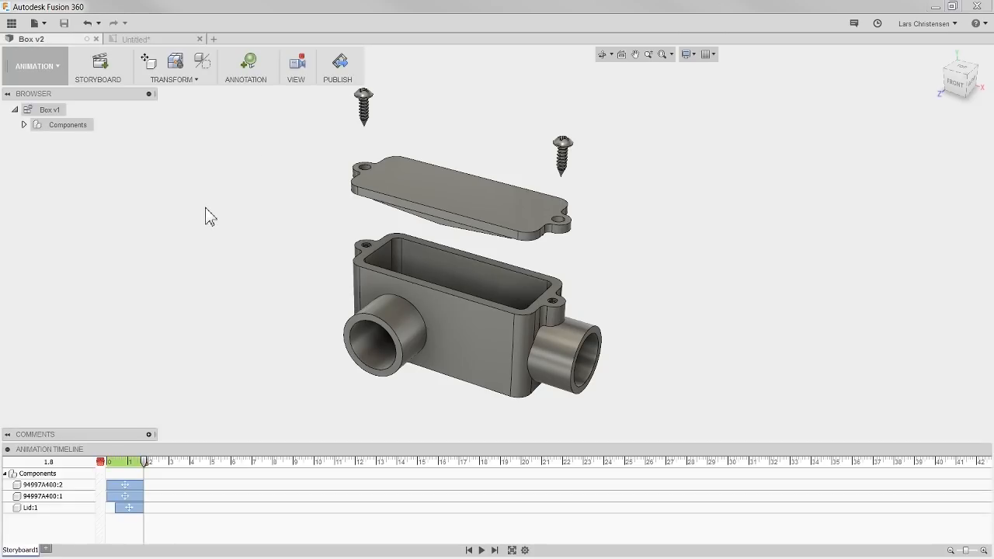
left_click(31, 70)
left_click(21, 96)
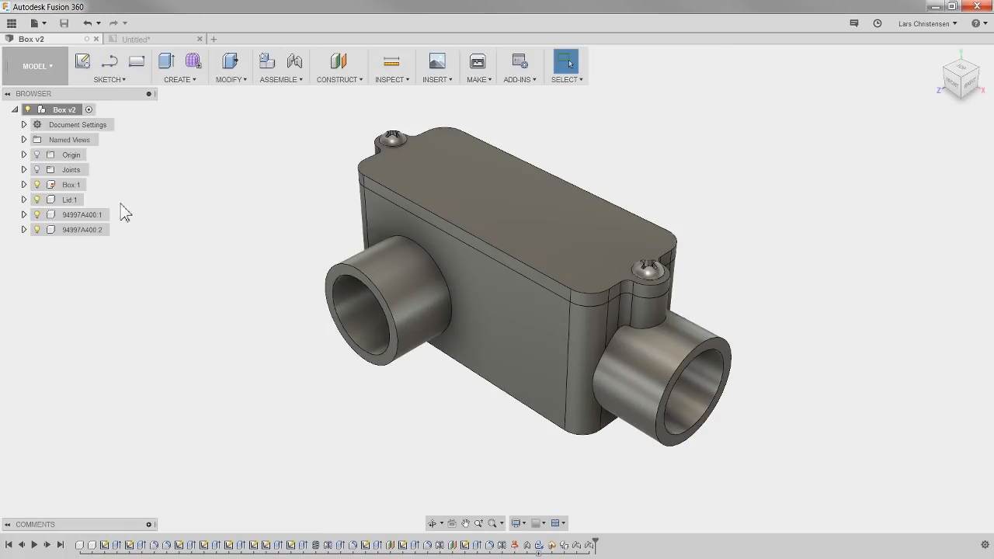
Step: Assign the physical material ABS Plastic from the Fusion 360 Material Library to the box and the lid
right_click(70, 185)
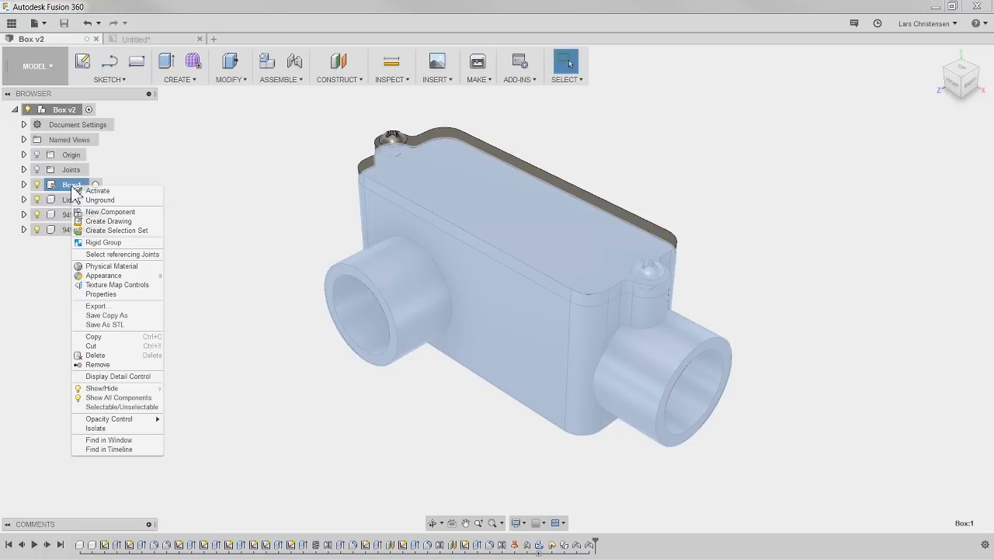
left_click(113, 268)
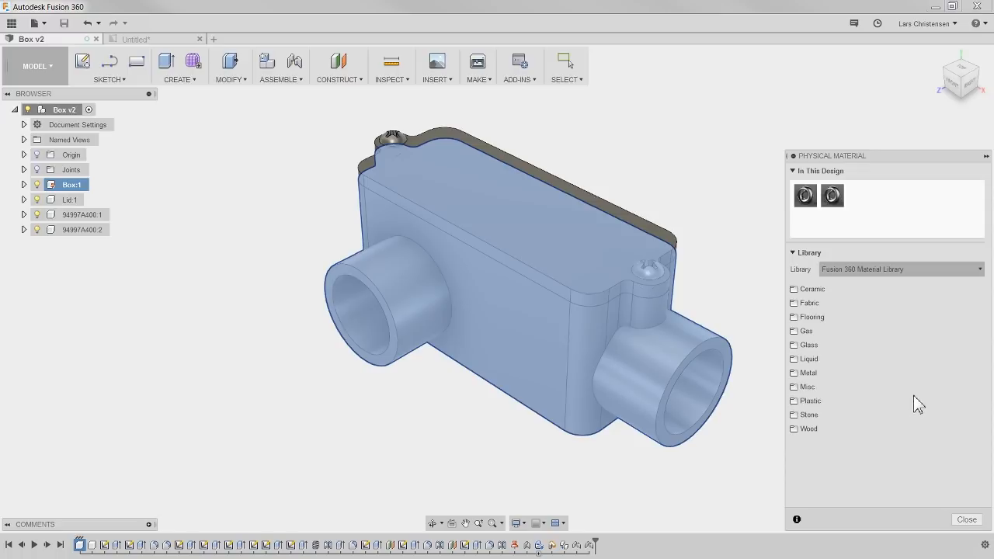
left_click(815, 402)
left_click_drag(896, 423, 588, 393)
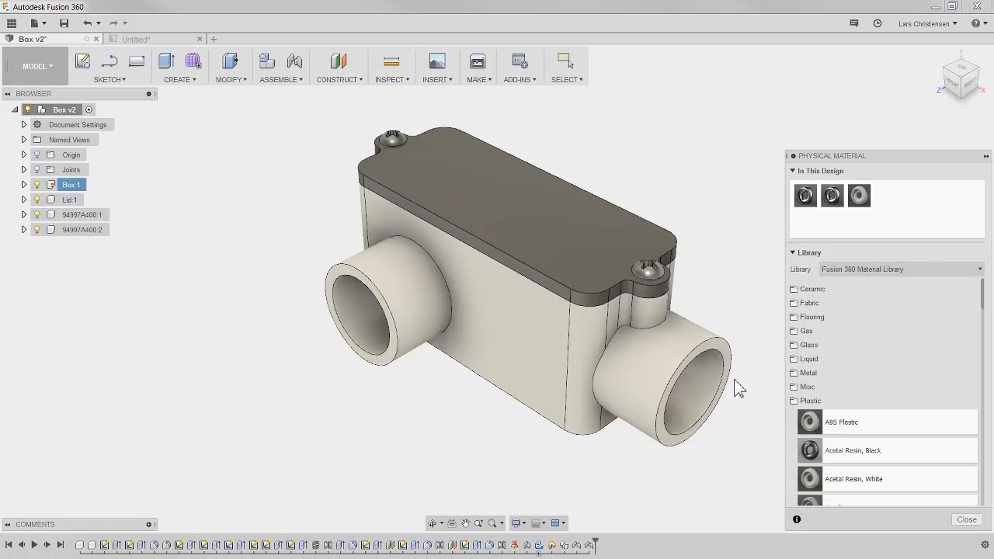
left_click_drag(890, 424, 647, 222)
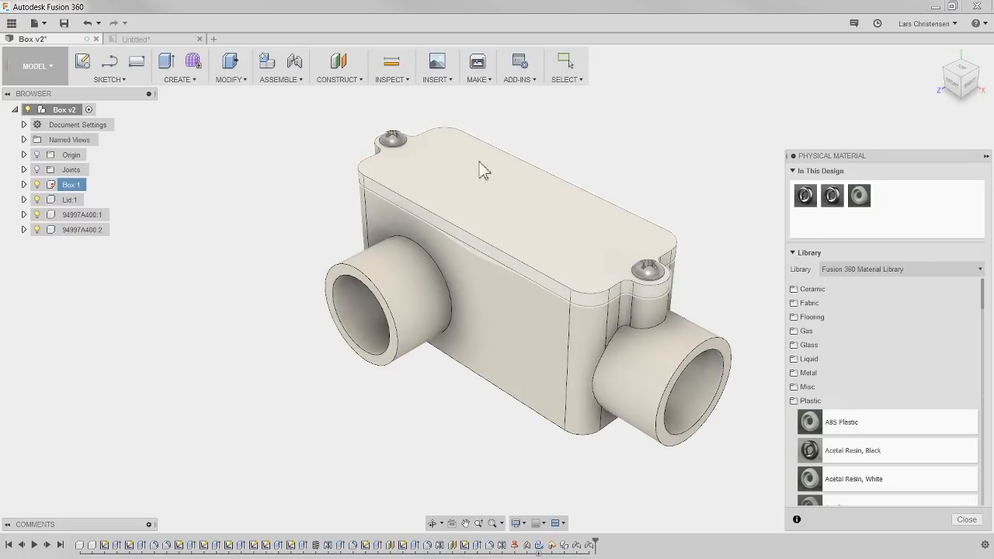
middle_click_drag(56, 311, 244, 247, "shift")
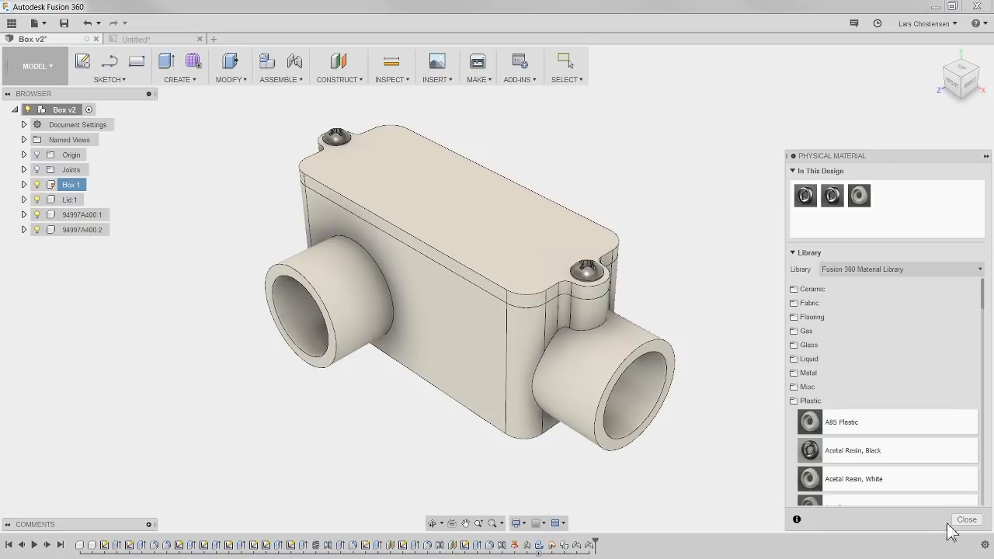
scroll(896, 437, "down", 1)
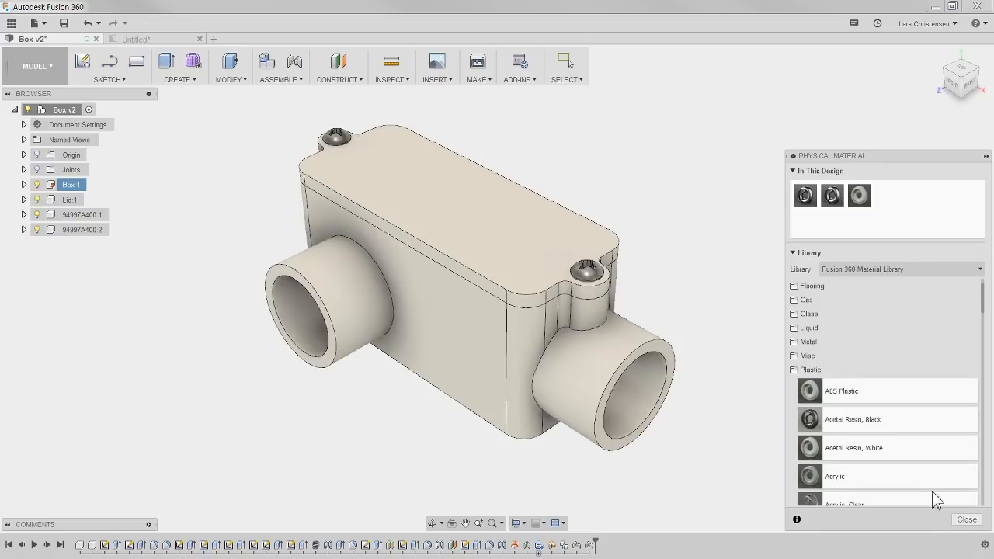
scroll(924, 497, "down", 1)
left_click(981, 520)
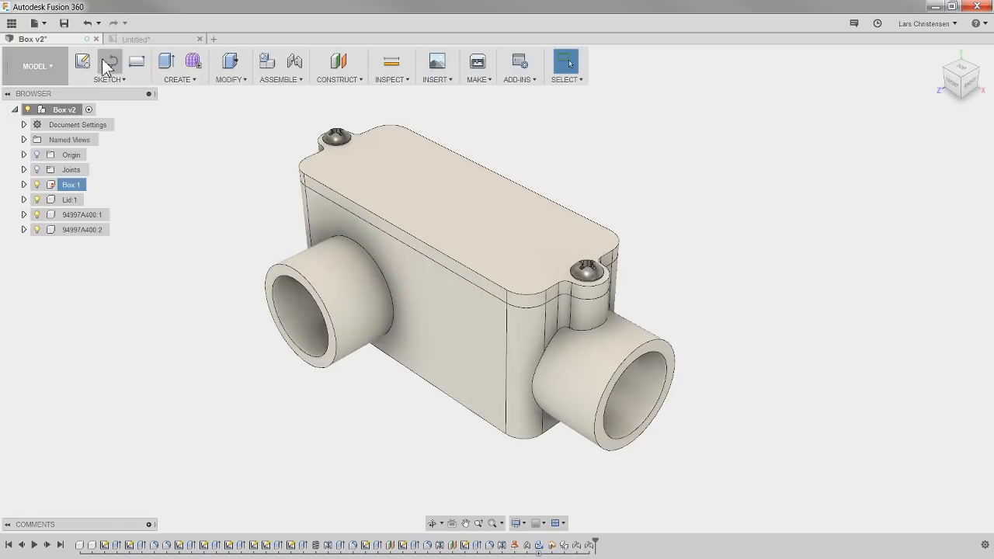
Step: Save the Box design as a new version with the description "Changed material"
left_click(63, 24)
left_click_drag(534, 264, 481, 263)
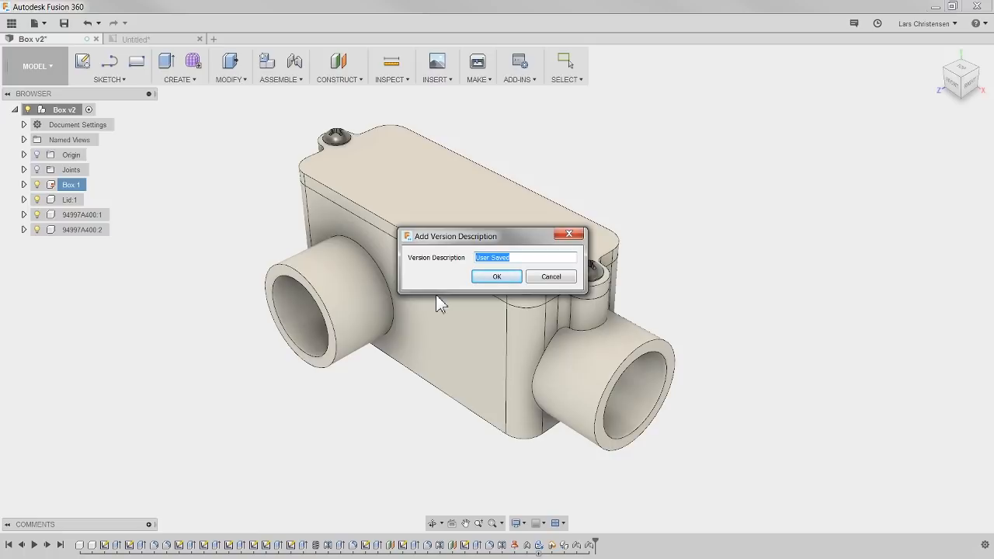
type("Changed ")
type("mate")
type("r")
type("rial")
left_click(497, 276)
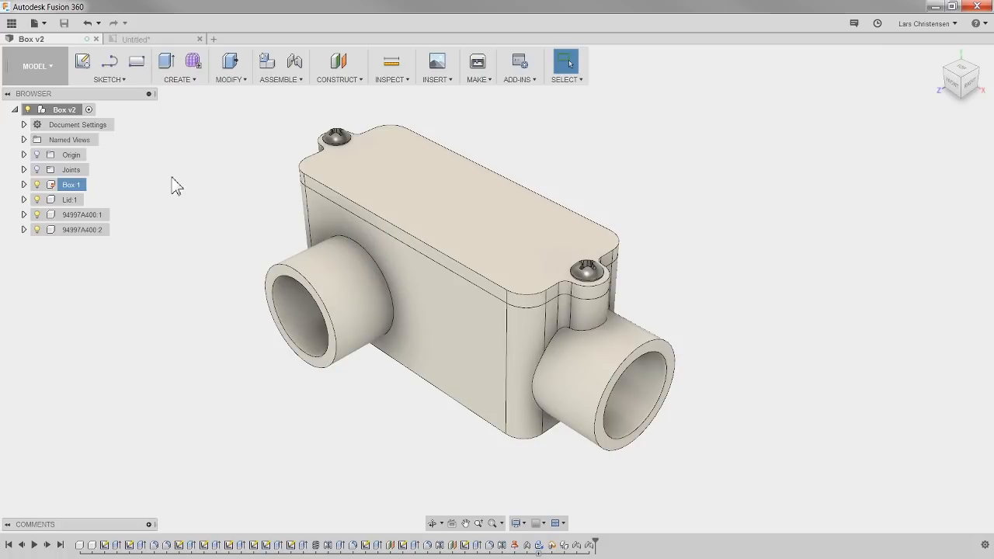
Step: Go back to the untitled drawing and update its Box reference to version 3
left_click(137, 39)
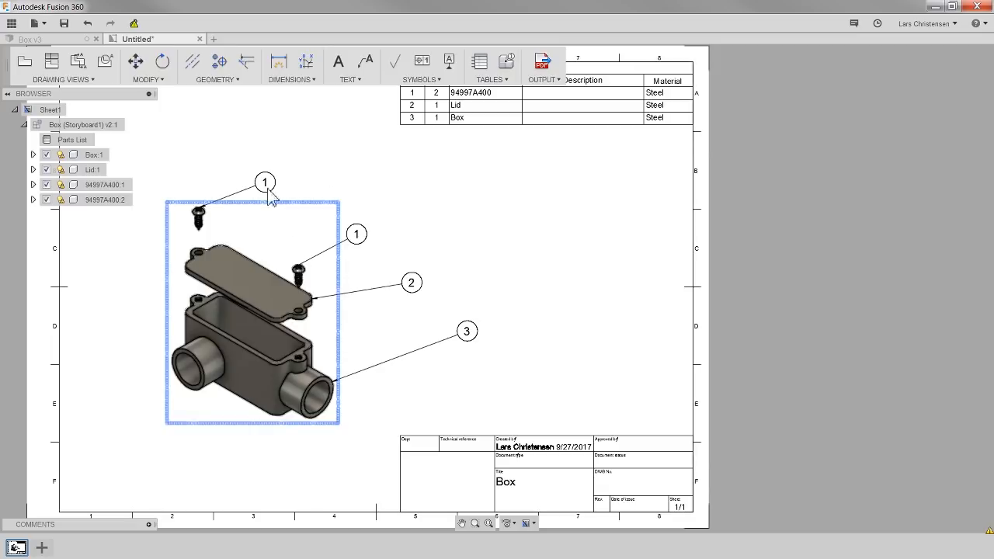
scroll(510, 323, "down", 2)
scroll(403, 205, "up", 1)
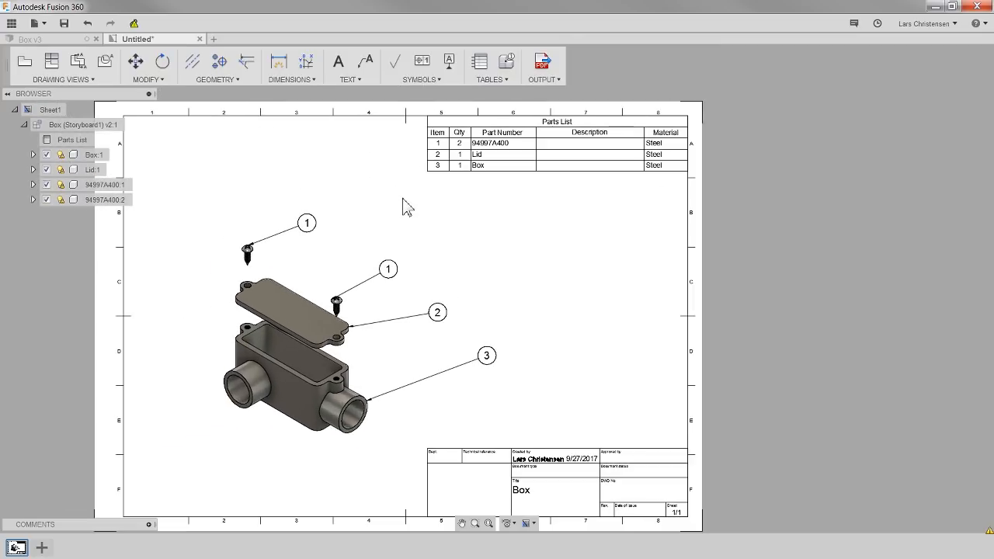
scroll(703, 147, "up", 1)
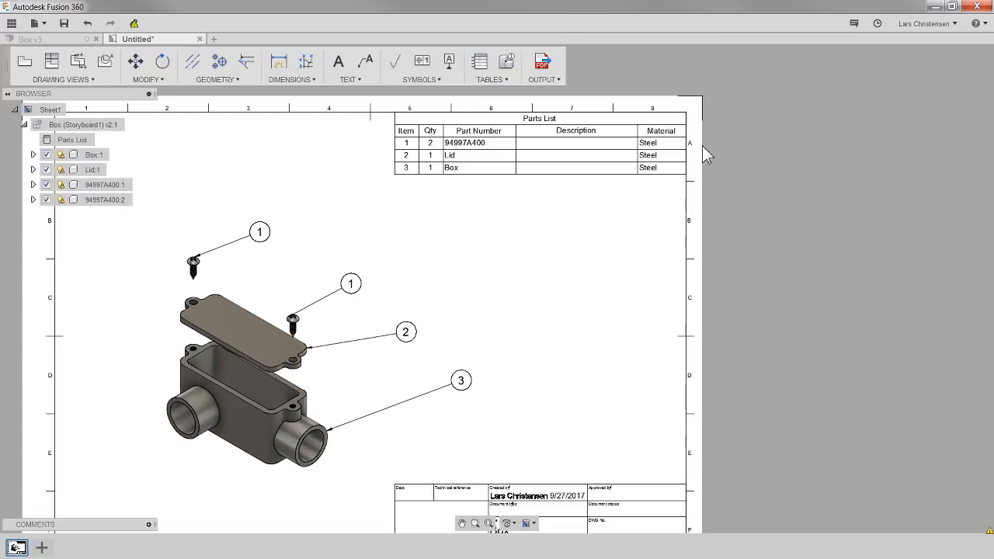
left_click(136, 24)
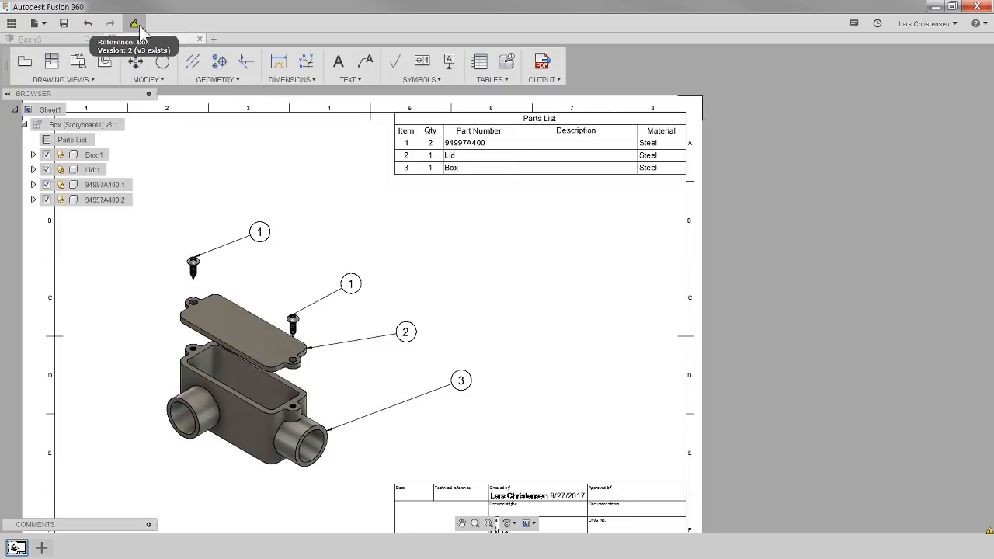
left_click(137, 24)
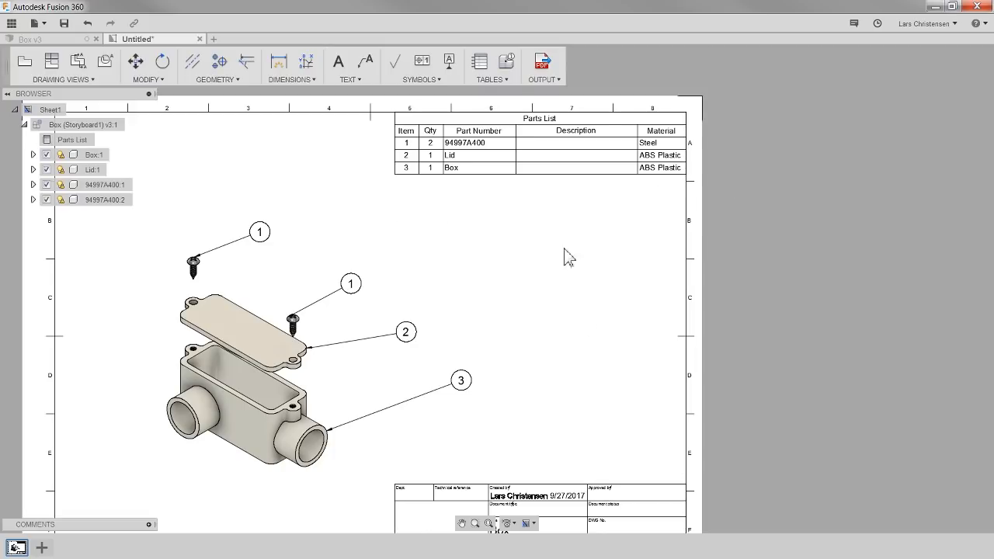
Step: Return to the Box design and set the description of the screw component 94997A400 to "Buy from McMaster"
left_click(60, 42)
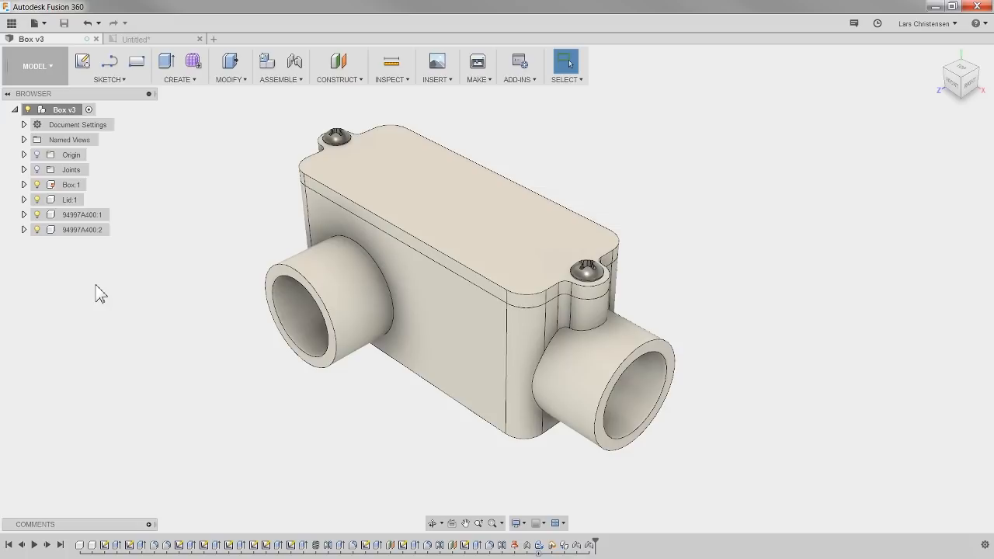
right_click(81, 216)
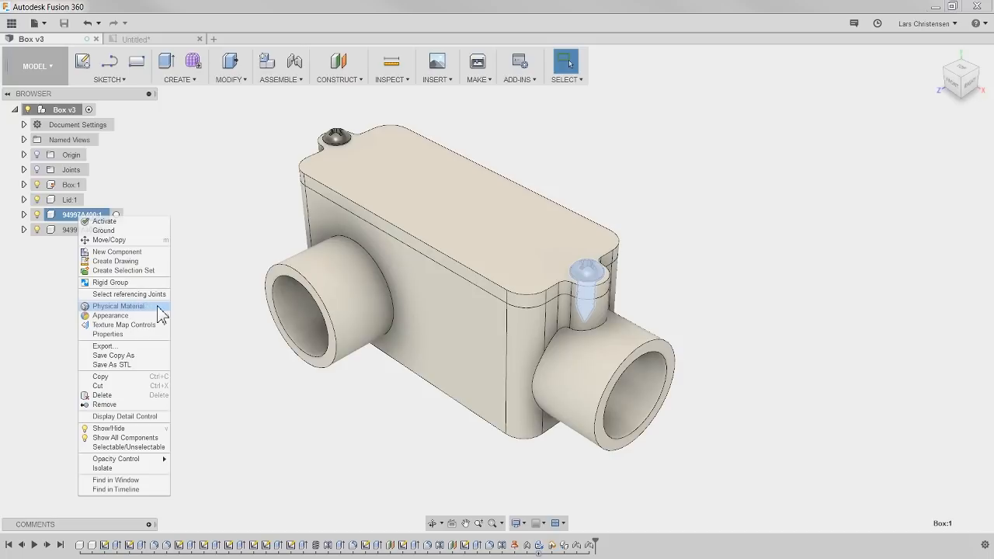
left_click(108, 335)
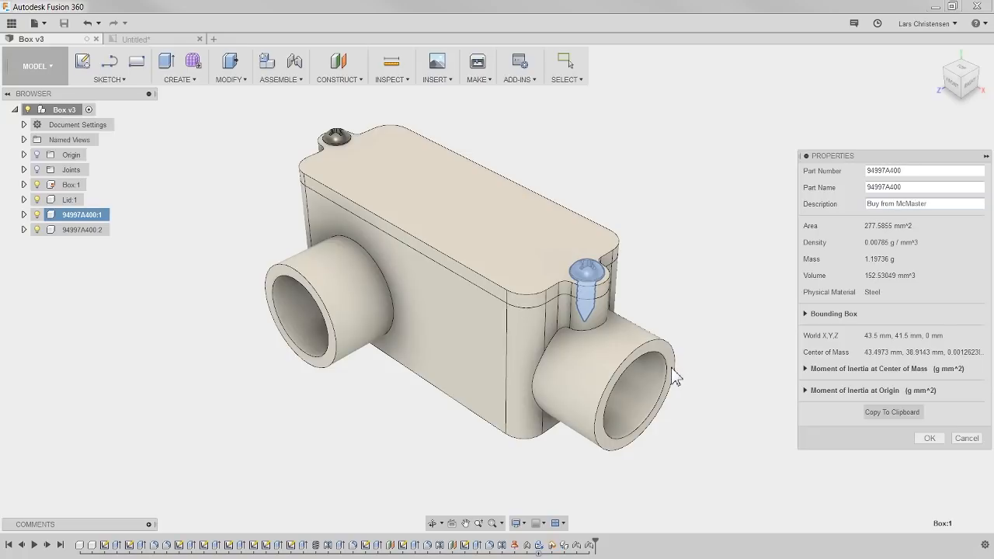
left_click(929, 437)
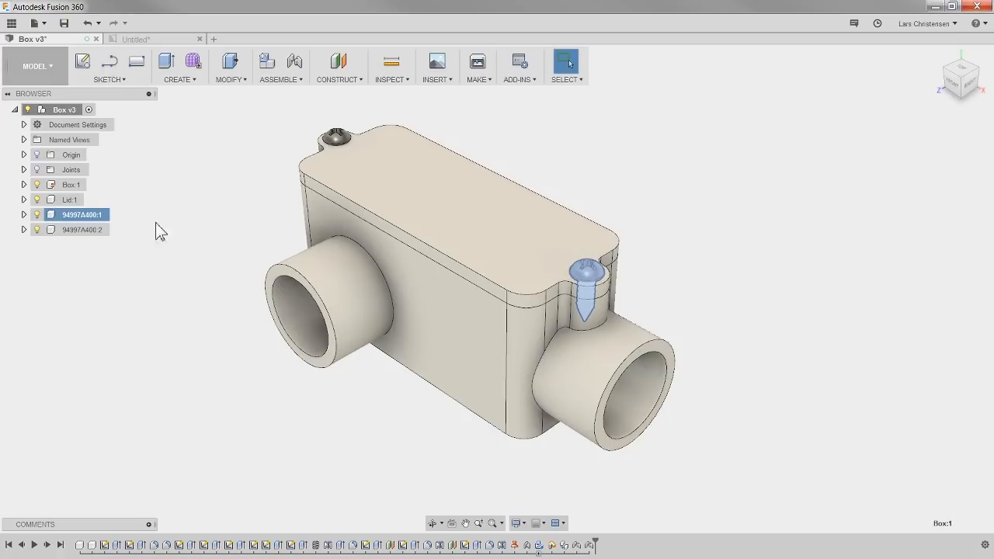
Step: Save the Box design with the version description "User Saved" and update its reference in the untitled drawing
left_click(65, 24)
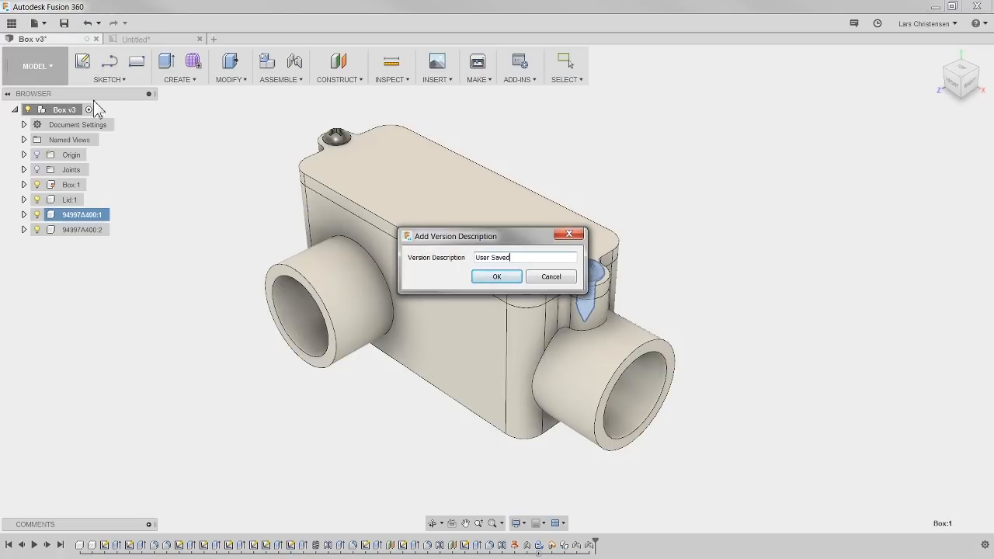
left_click(504, 276)
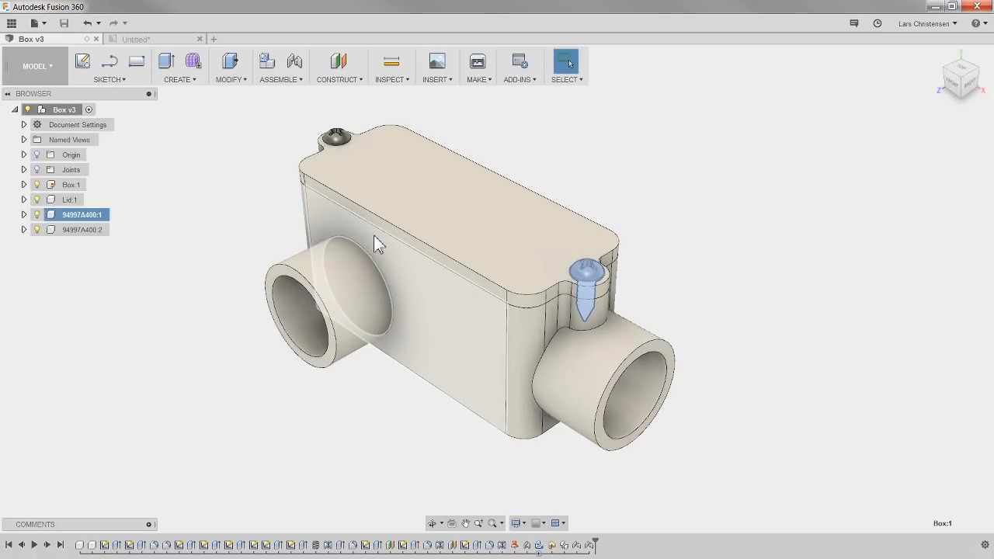
left_click(136, 39)
left_click(133, 23)
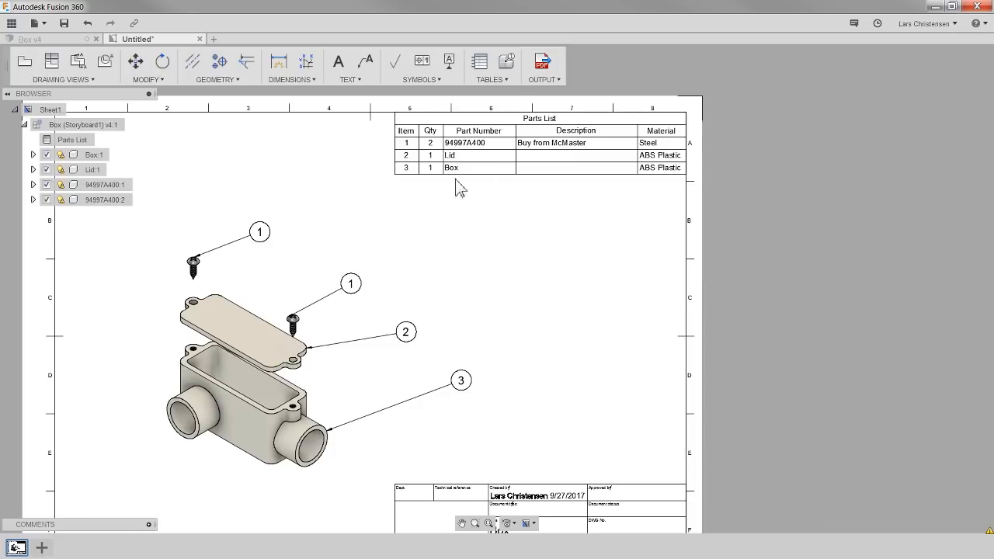
Step: Examine the parts list and the title block's logo and attribute settings without changing them
scroll(528, 167, "up", 2)
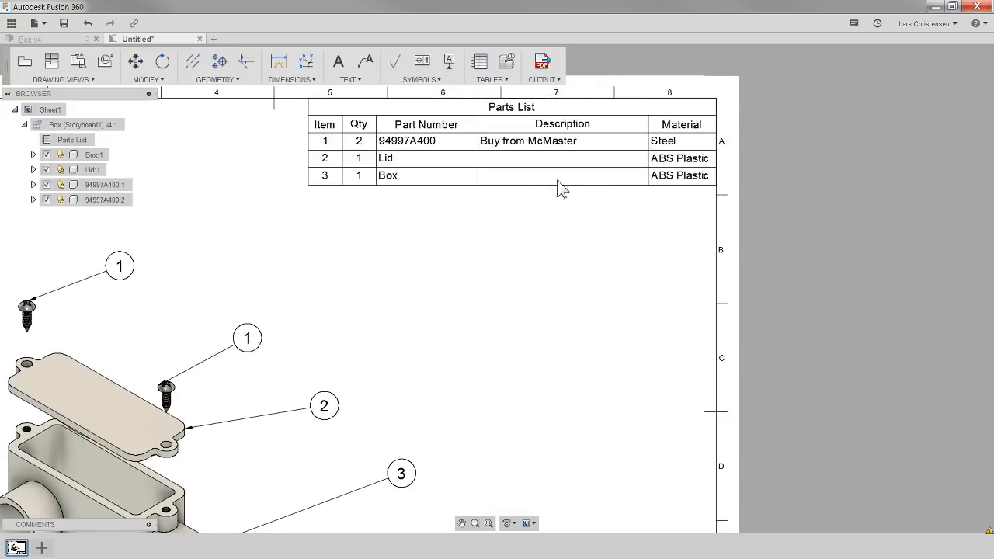
scroll(566, 264, "down", 2)
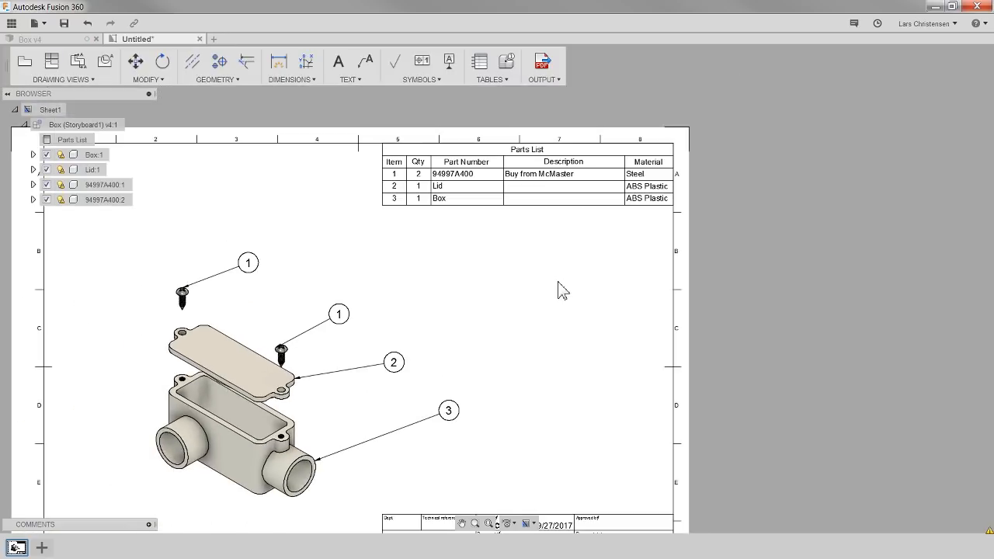
scroll(454, 169, "down", 3)
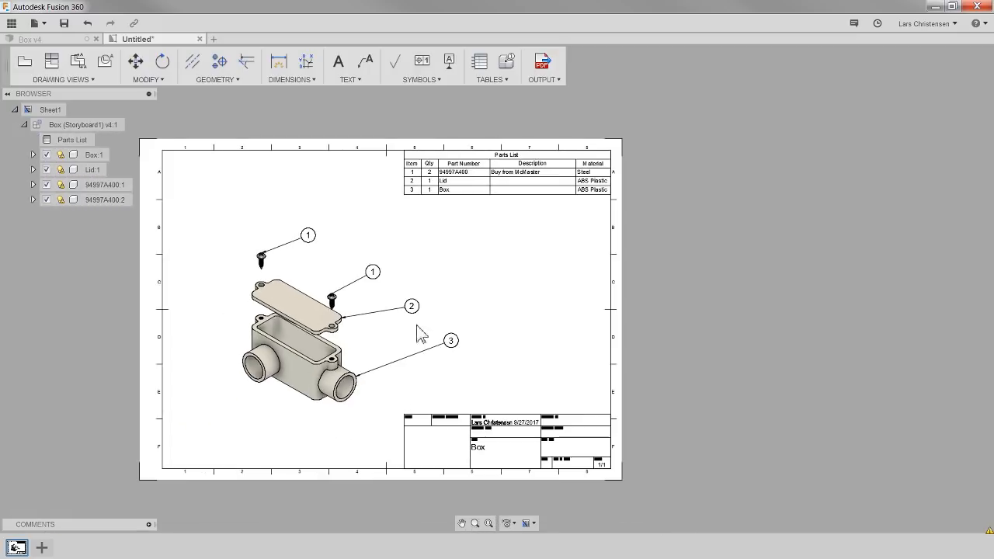
scroll(390, 403, "up", 1)
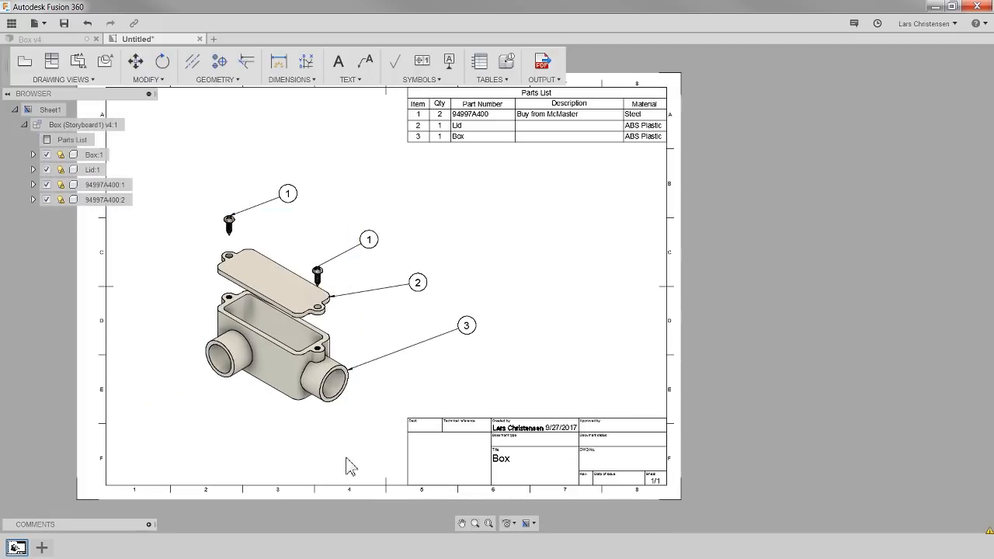
scroll(545, 444, "up", 1)
double_click(544, 443)
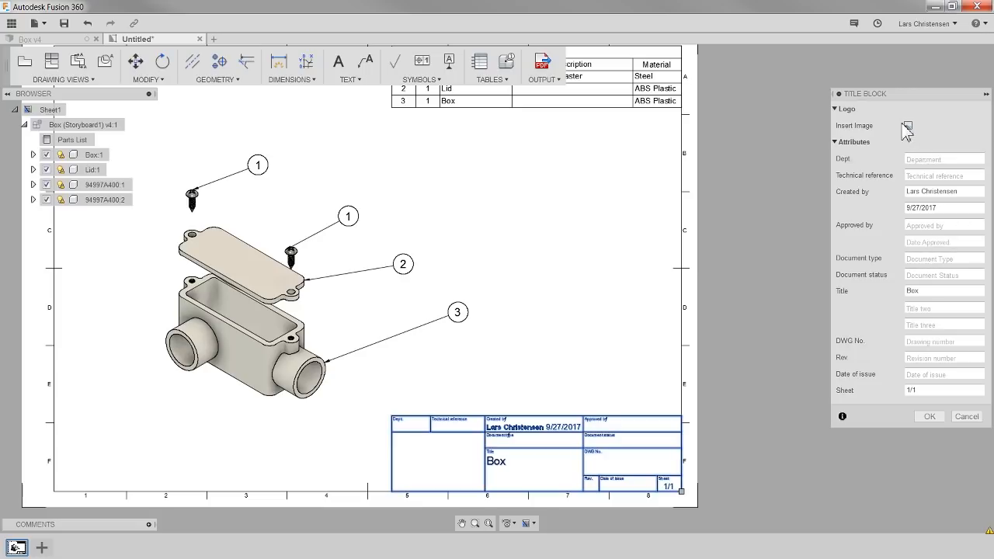
left_click(966, 416)
double_click(555, 434)
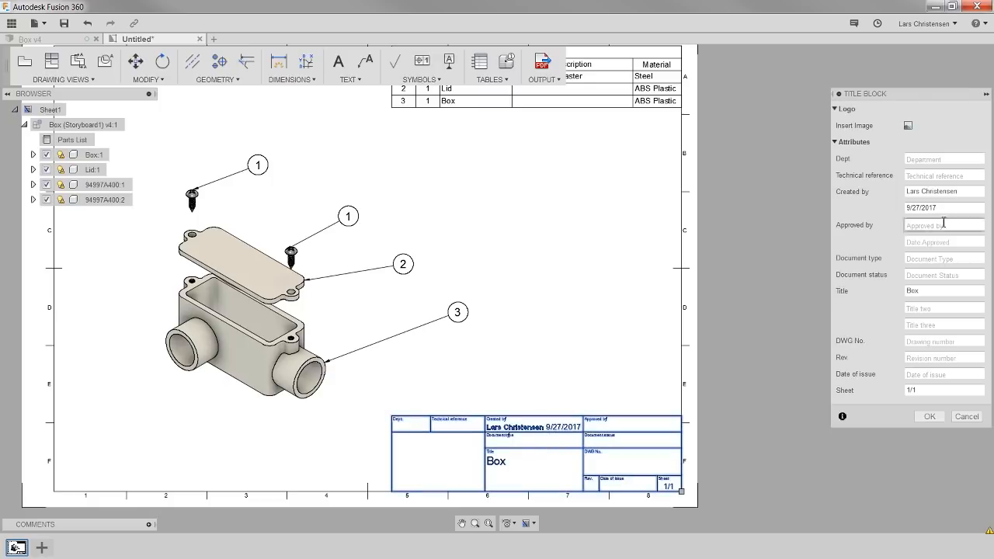
left_click(967, 416)
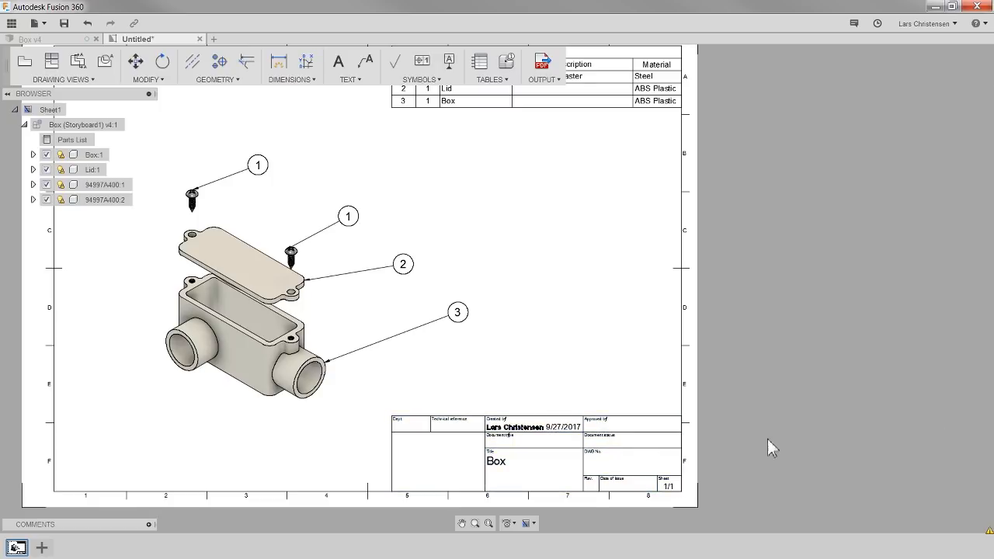
Step: Add a second sheet to the drawing
scroll(711, 519, "down", 2)
scroll(318, 391, "up", 1)
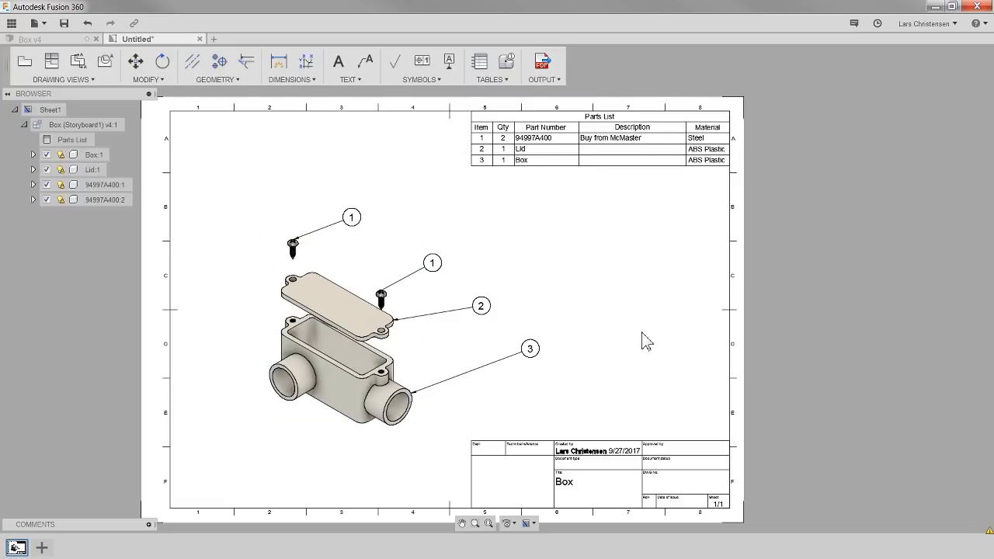
left_click(40, 548)
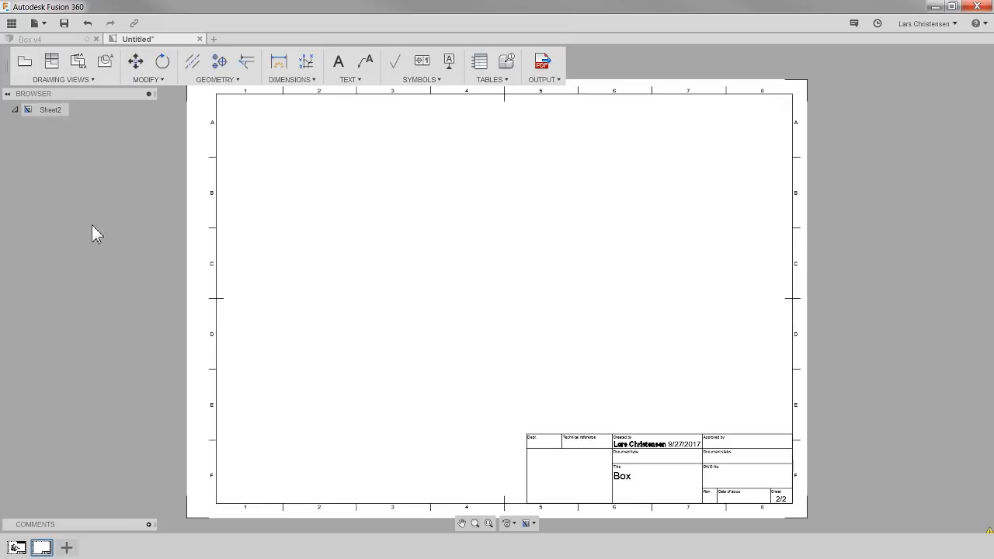
left_click(31, 39)
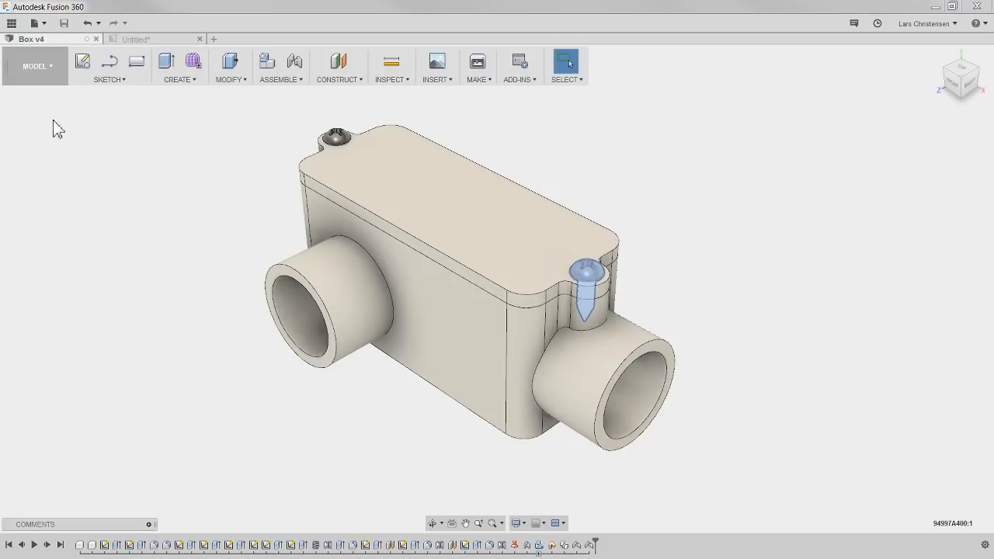
left_click(41, 74)
mouse_move(27, 256)
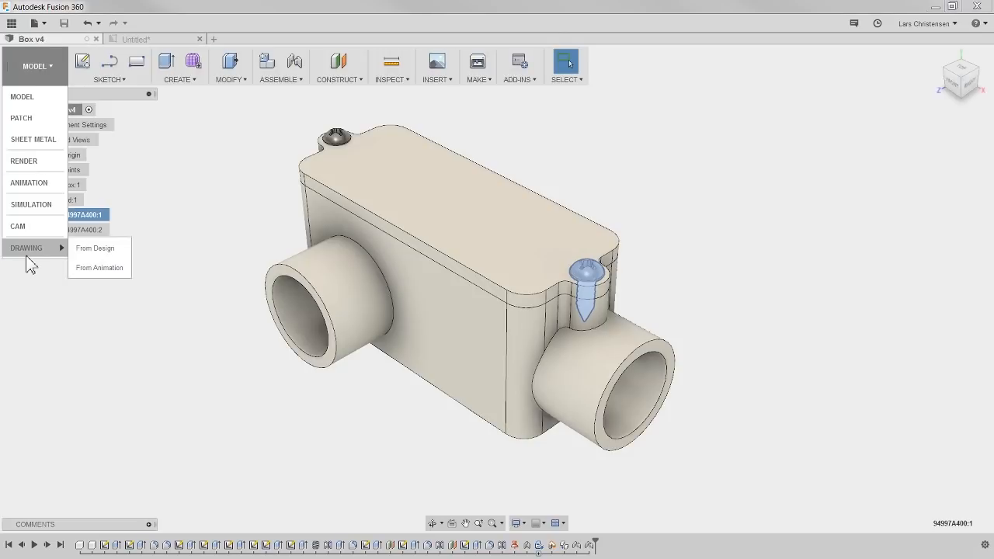
left_click(111, 249)
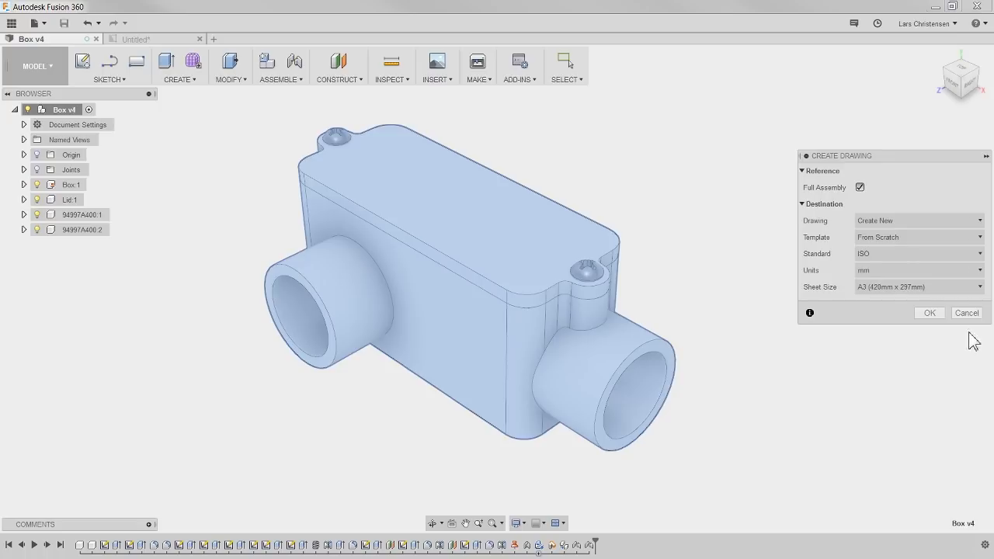
left_click(928, 315)
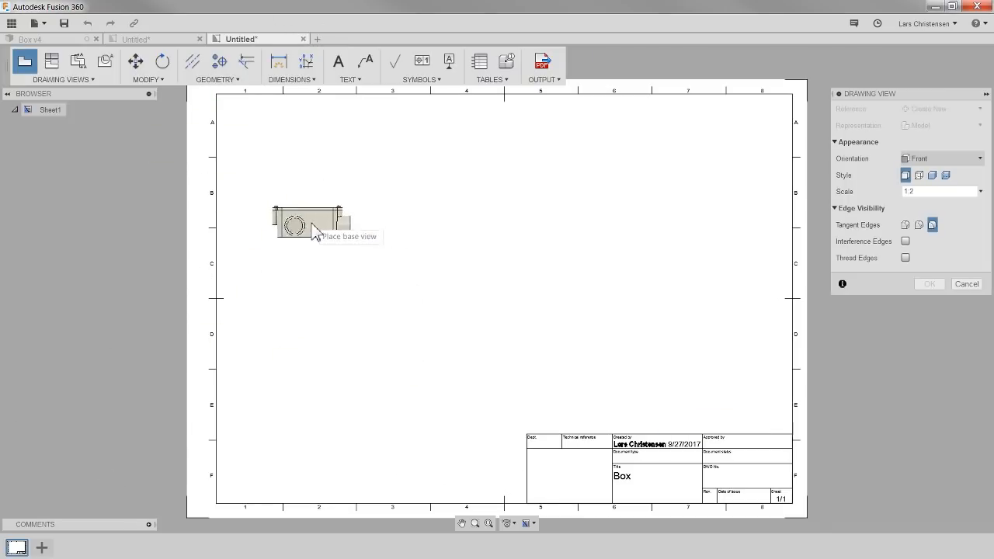
left_click(303, 39)
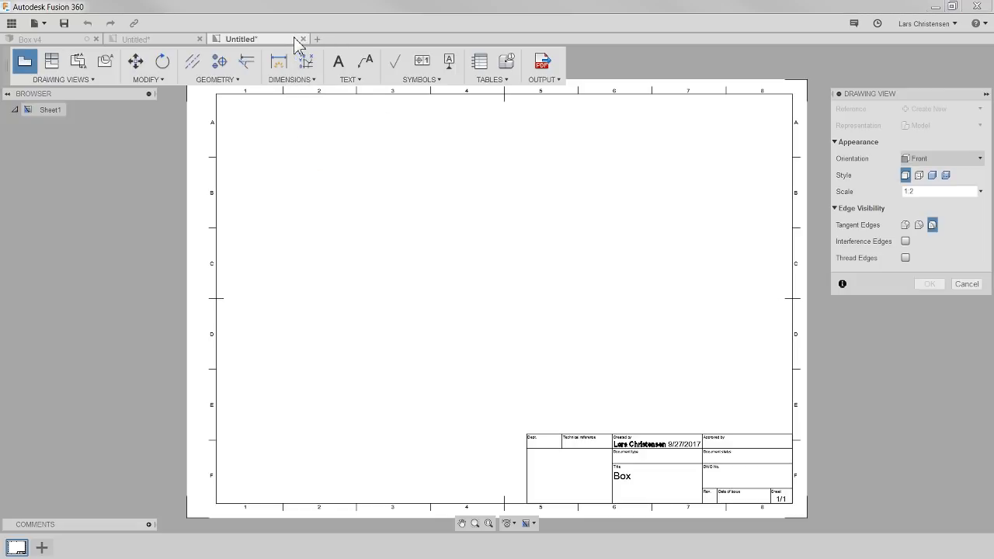
left_click(491, 284)
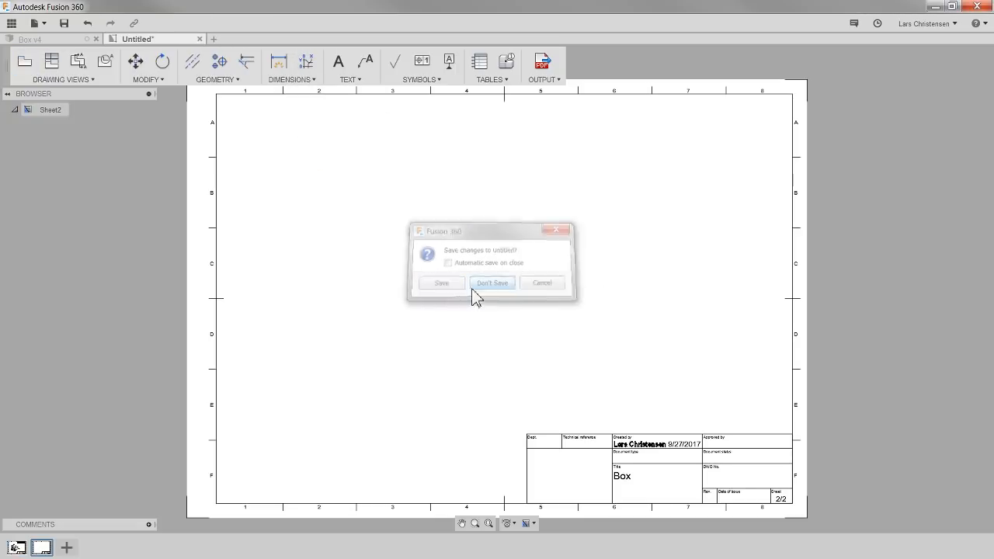
left_click(17, 548)
left_click(41, 547)
left_click(17, 548)
left_click(42, 547)
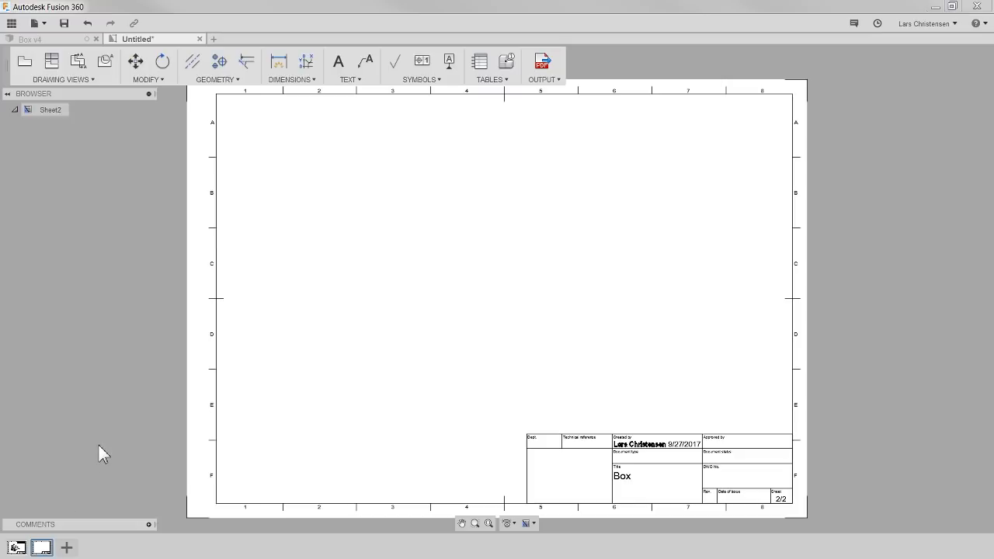
Step: Place a base view of the Box model in Front orientation at scale 1:2 in the upper-left area of the second sheet
left_click(24, 62)
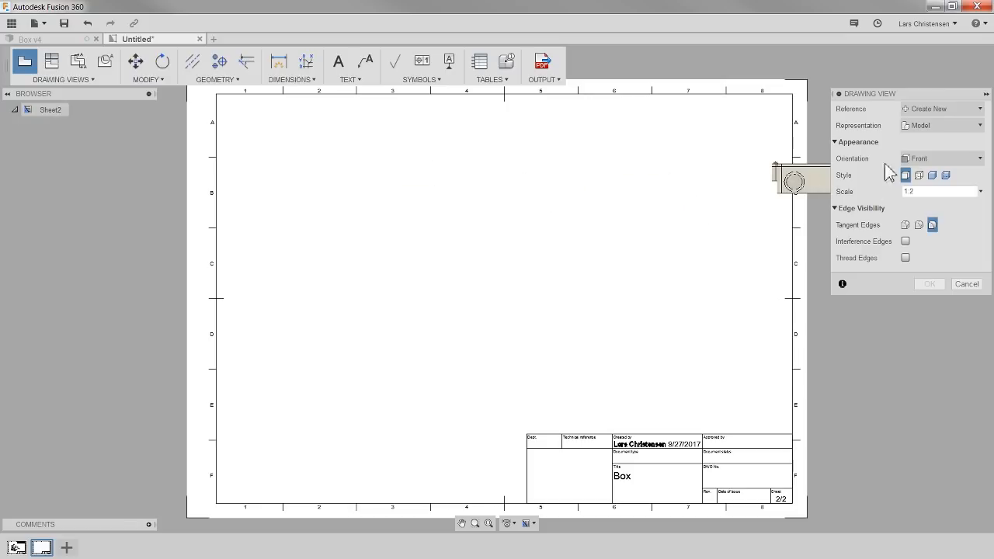
left_click(928, 159)
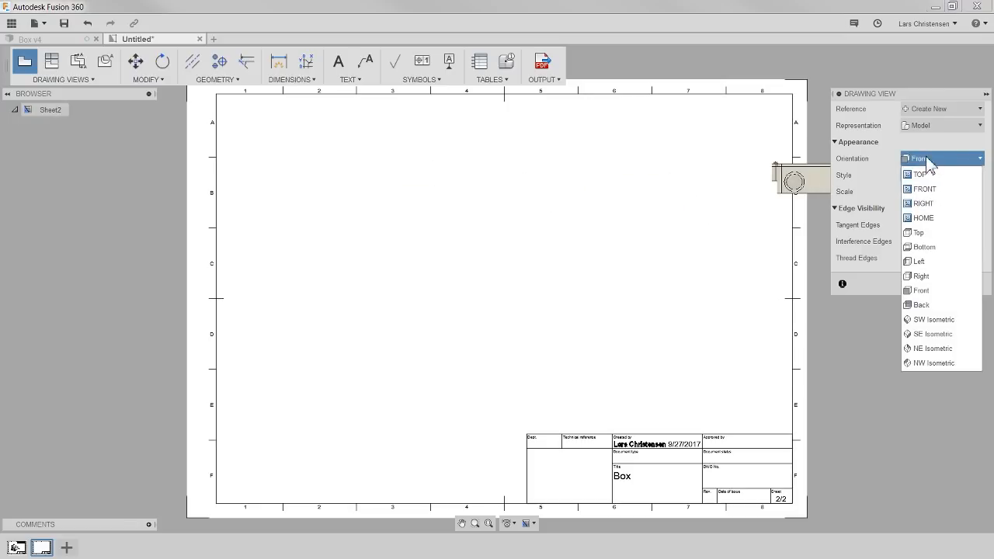
left_click(921, 276)
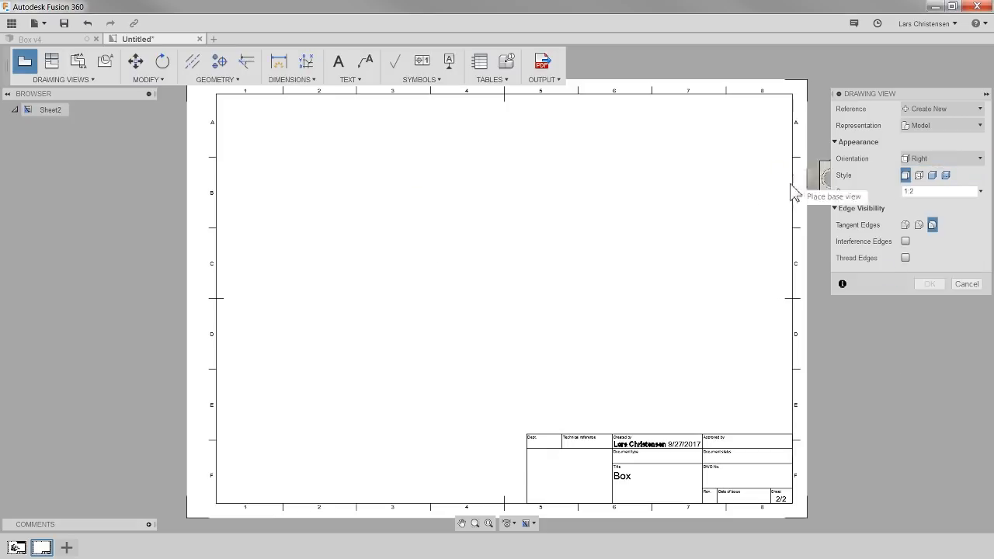
left_click(955, 159)
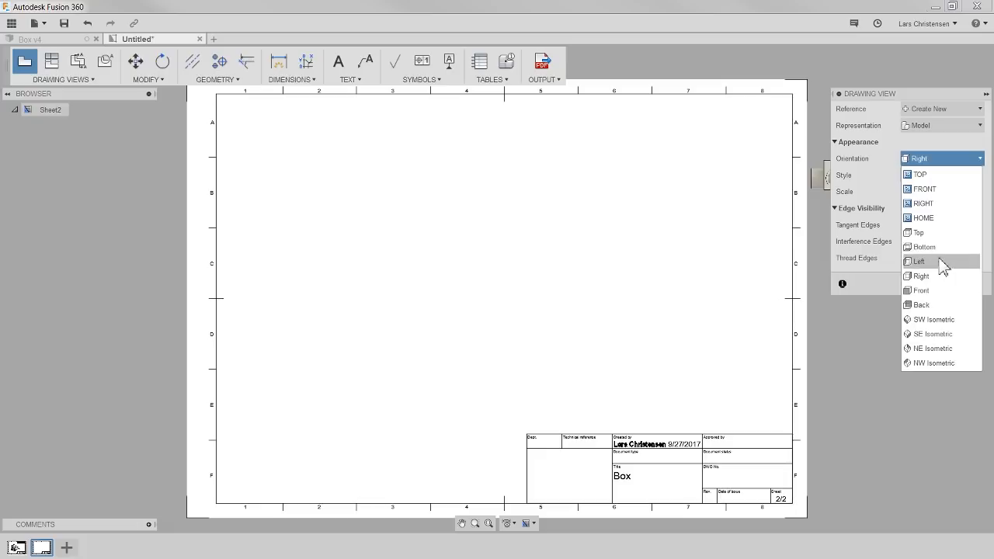
left_click(938, 291)
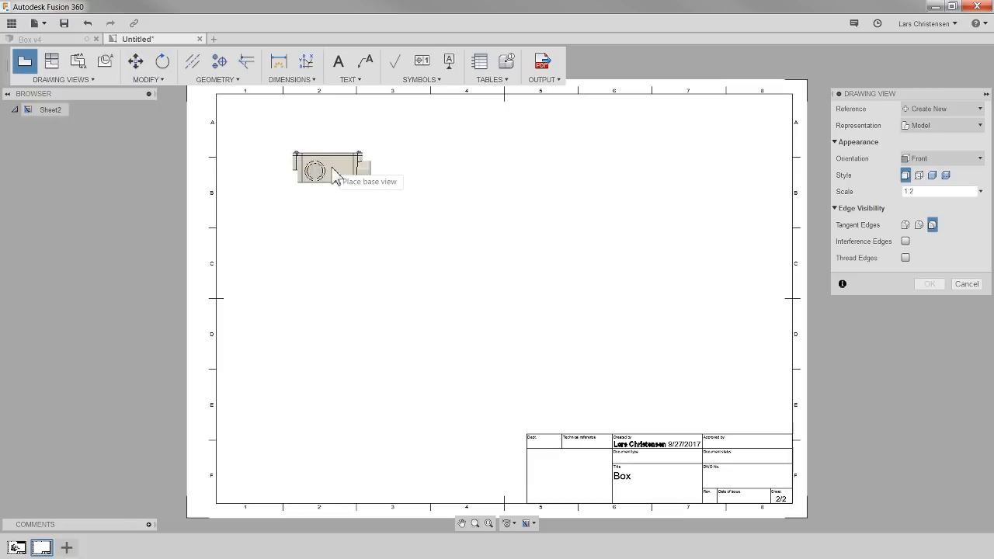
left_click(358, 199)
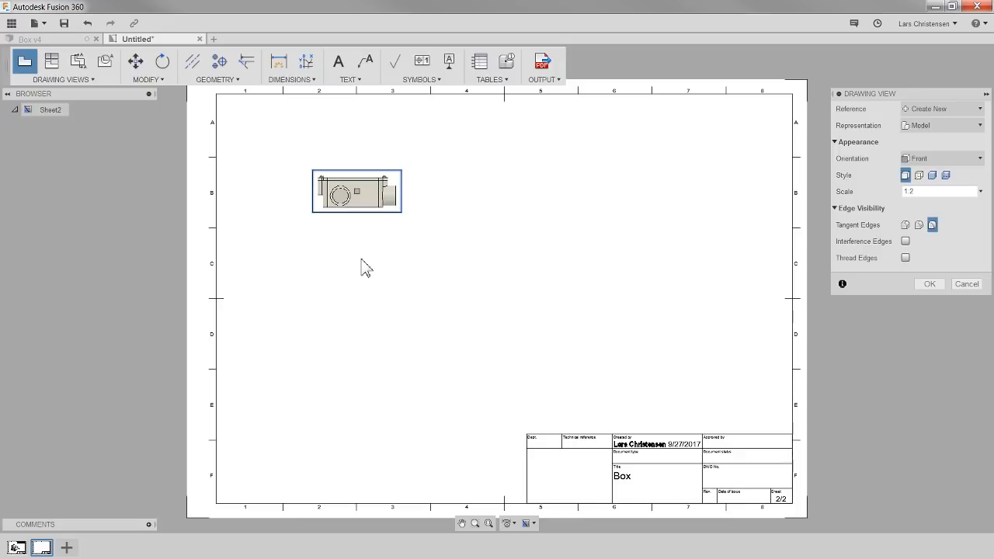
left_click(929, 284)
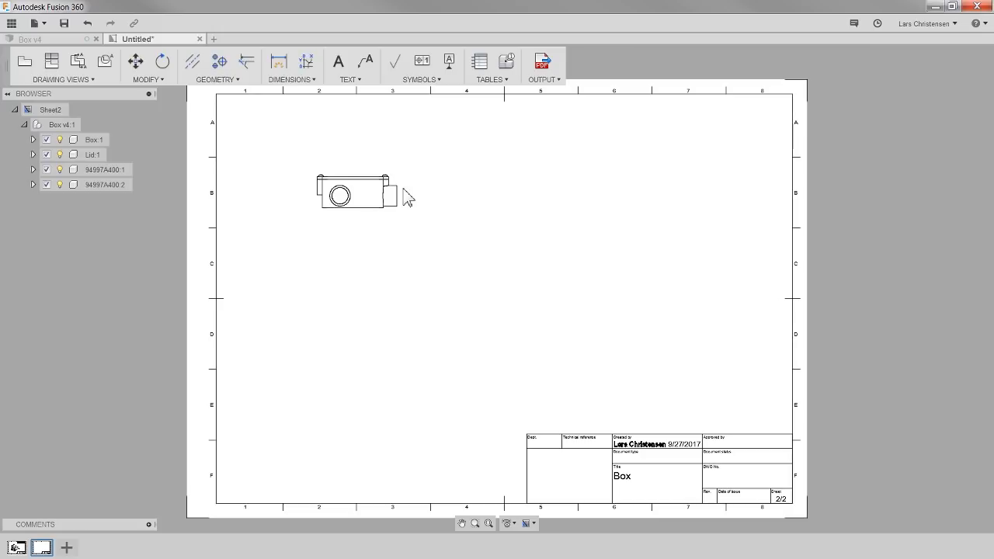
Step: Hide the lid and both 94997A400 screws on the second sheet so the view shows only the box
left_click(46, 185)
left_click(47, 169)
left_click(47, 155)
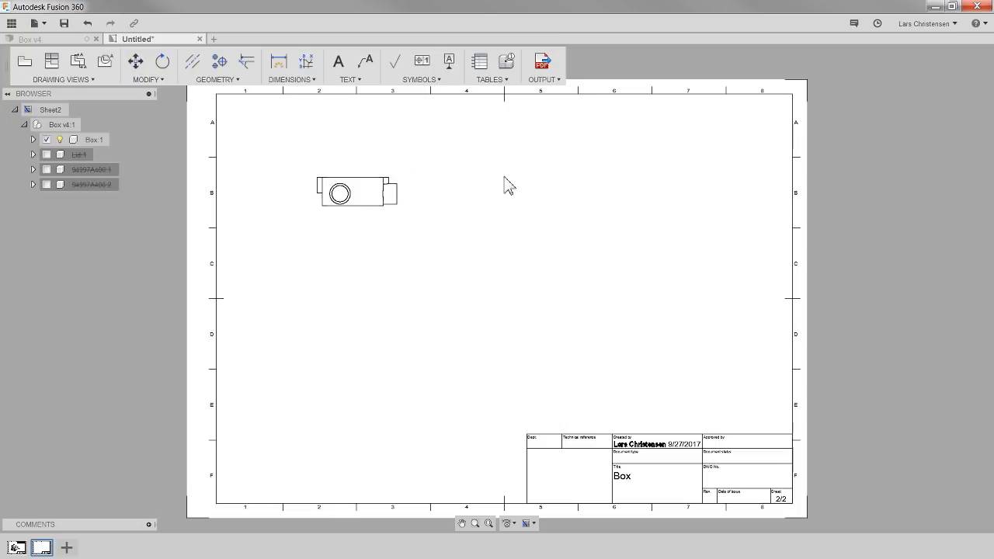
Step: Project three views from the front view of the box: one below it, one to its left, and an isometric view diagonally below right
left_click(336, 201)
left_click(55, 65)
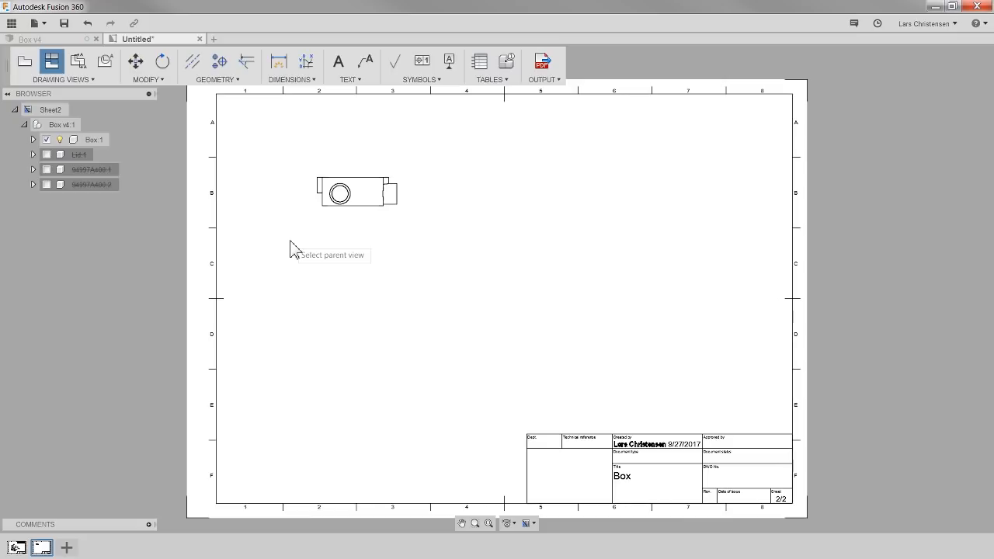
left_click(366, 194)
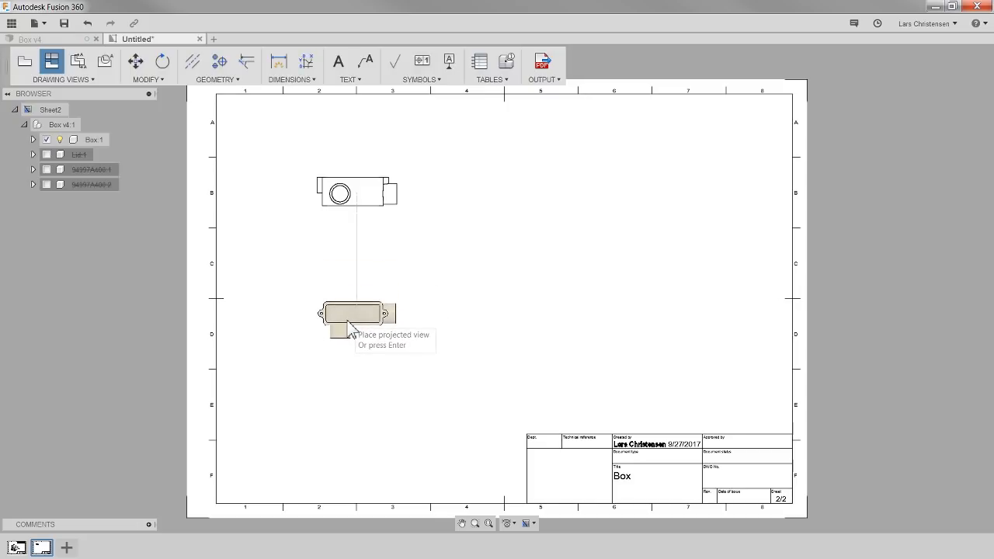
left_click(350, 330)
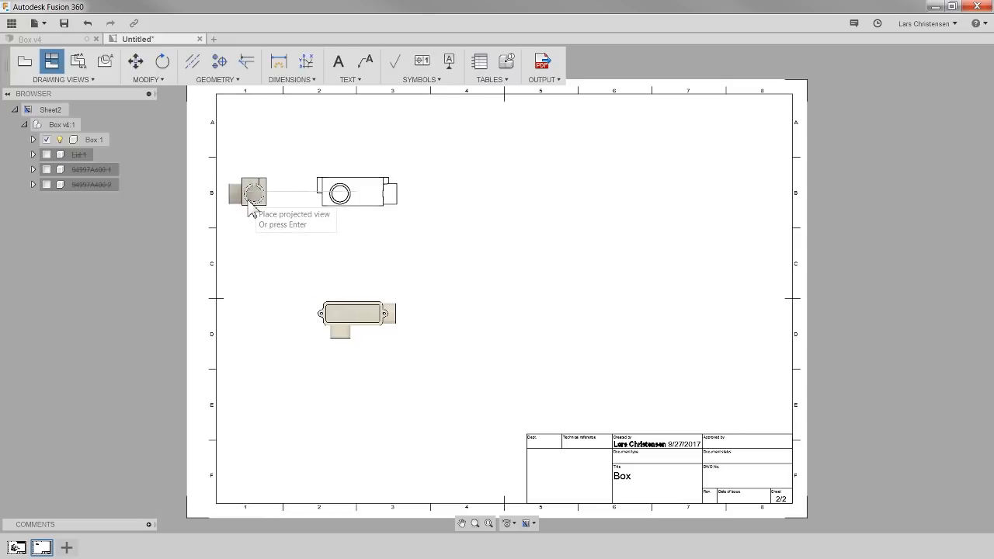
left_click(250, 209)
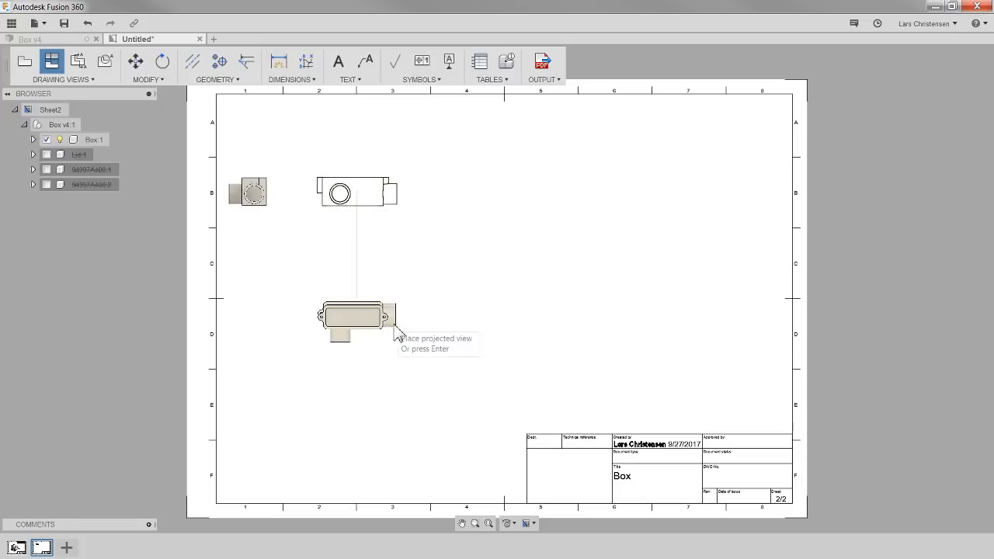
left_click(489, 272)
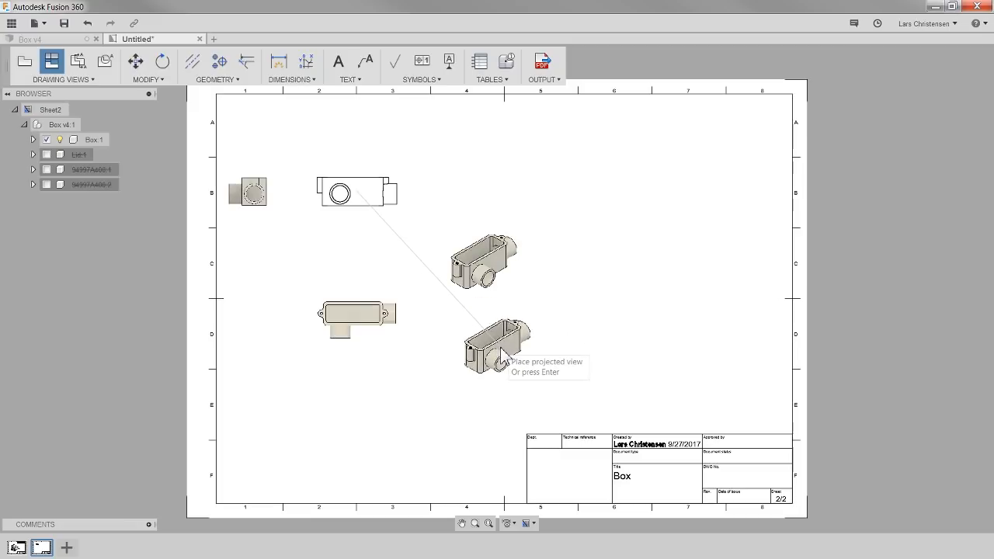
key("Return")
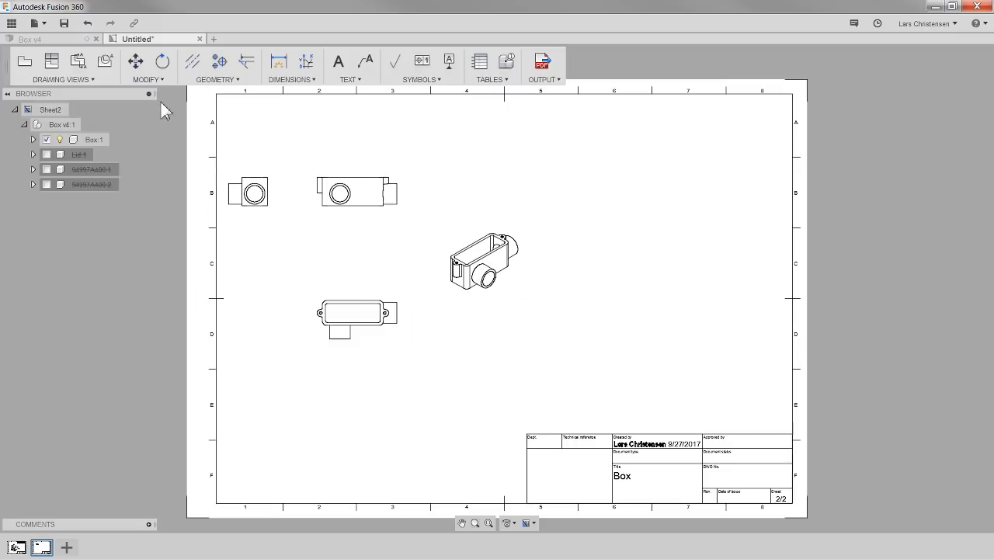
Step: Move the isometric view point to point into the upper-right corner of the second sheet
left_click(136, 66)
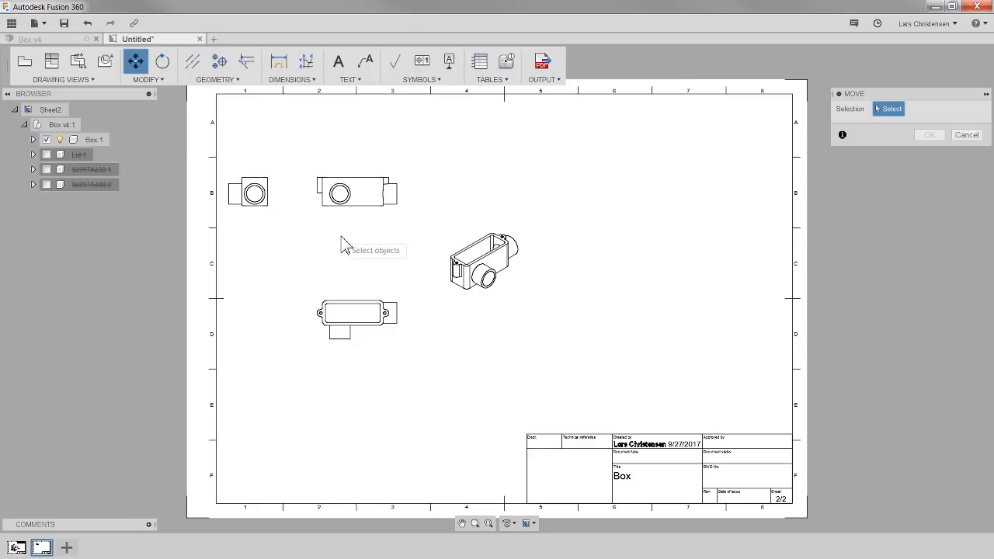
left_click(464, 281)
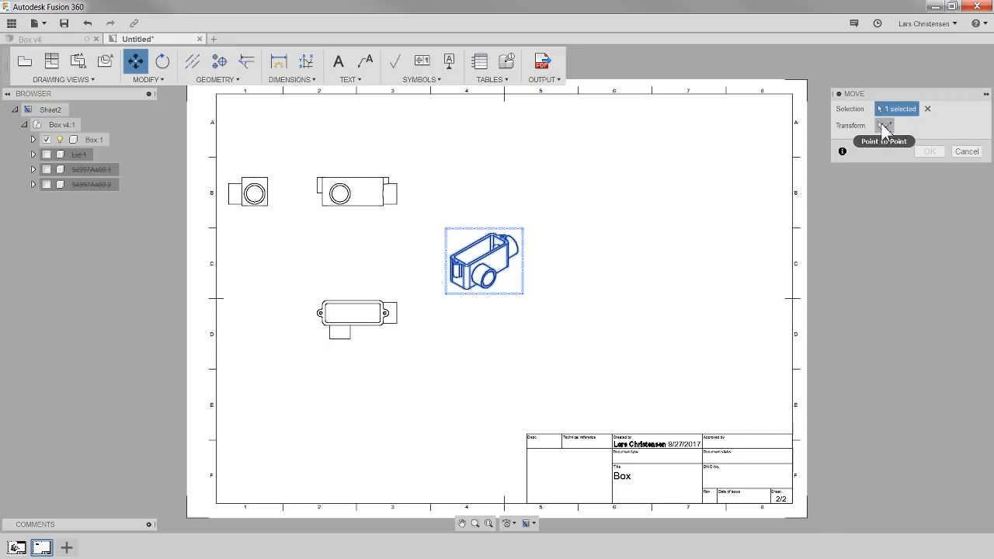
left_click(884, 125)
left_click(489, 285)
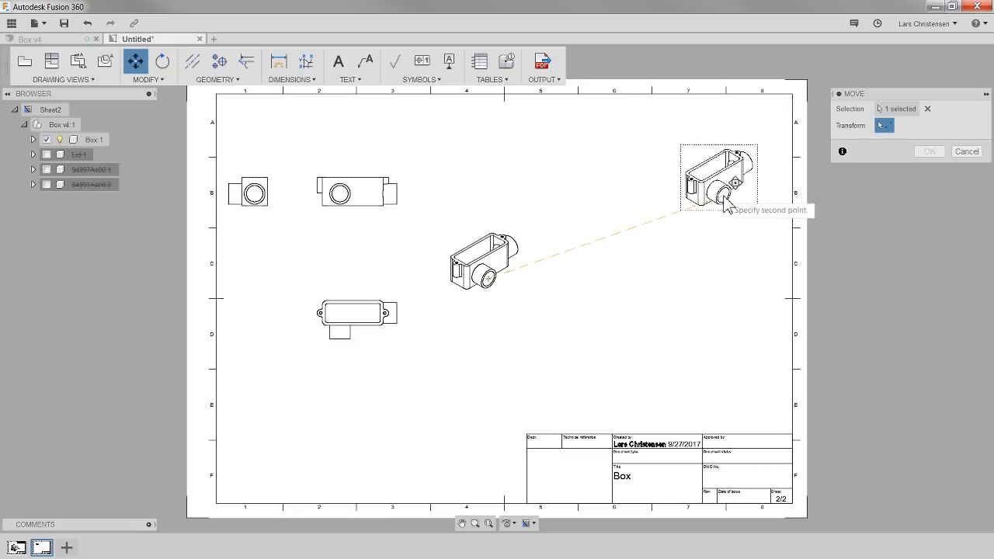
left_click(722, 195)
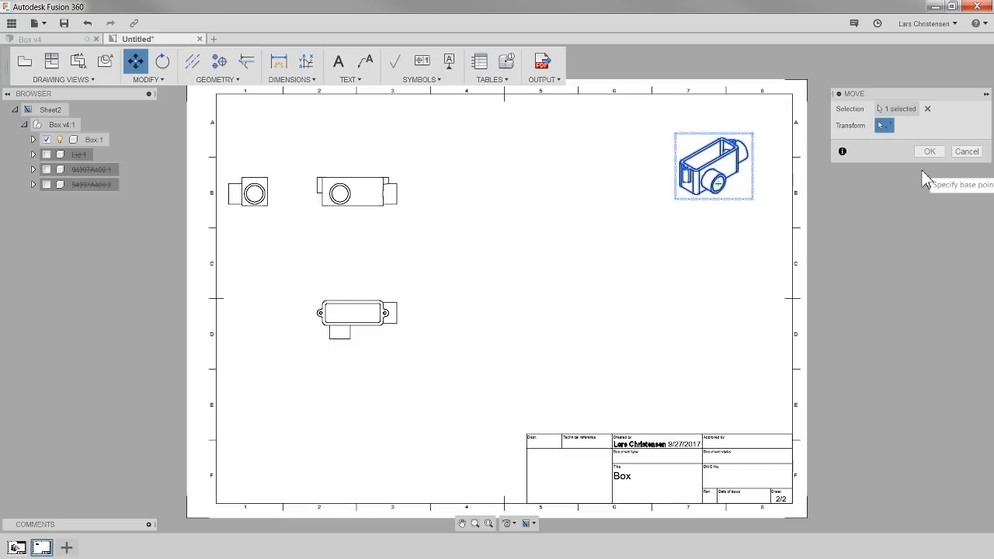
left_click(929, 151)
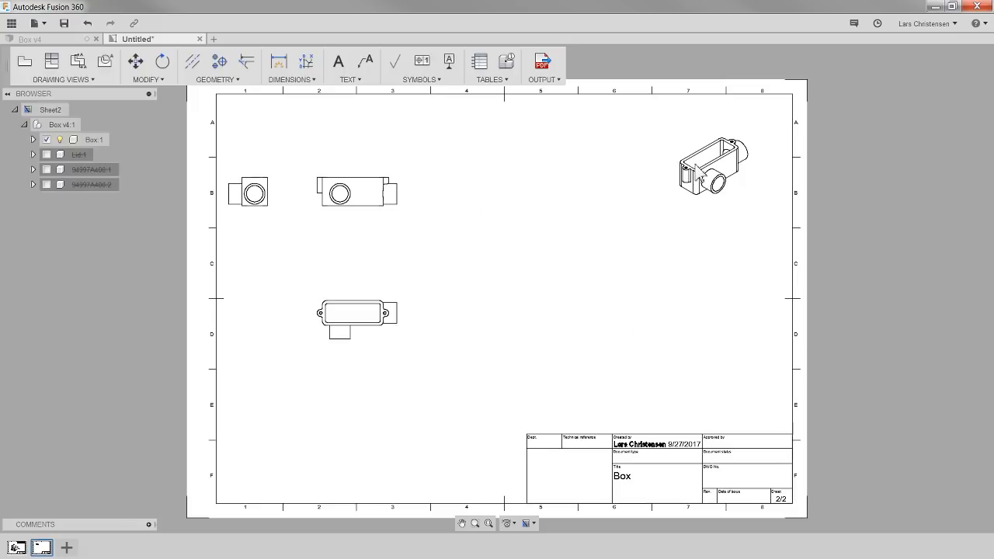
Step: Give the isometric view a shaded style, keeping its scale at 1:2 (From parent)
right_click(704, 184)
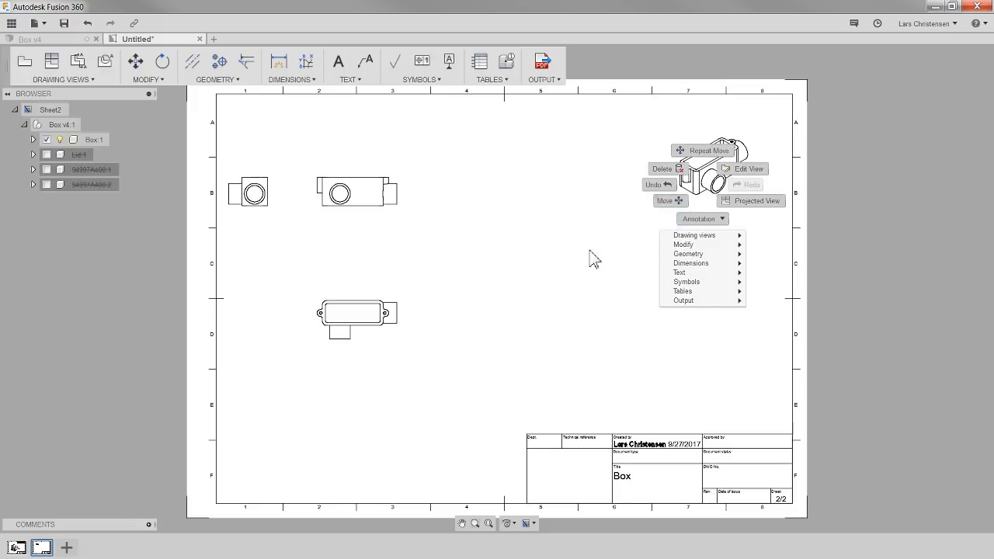
left_click(709, 195)
right_click(700, 194)
left_click(750, 168)
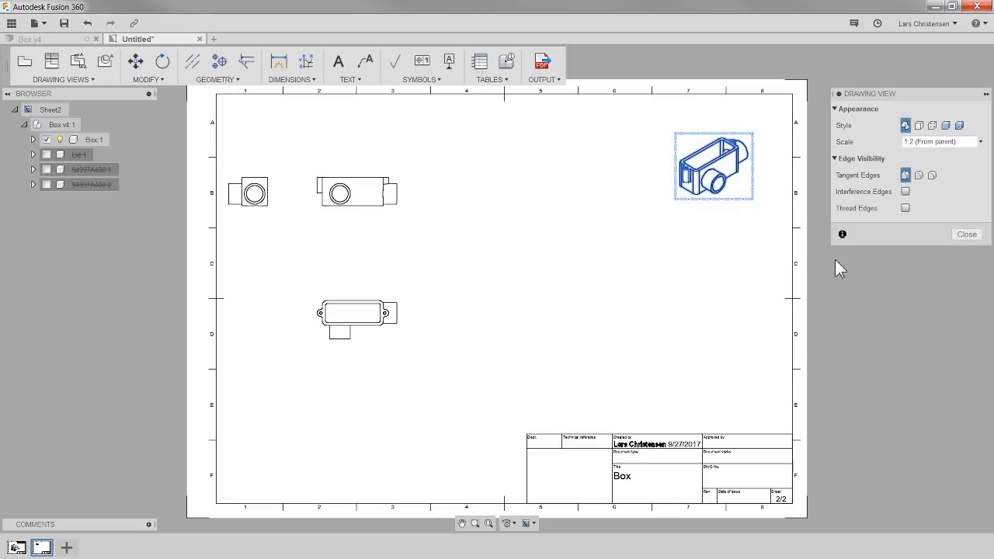
left_click(945, 125)
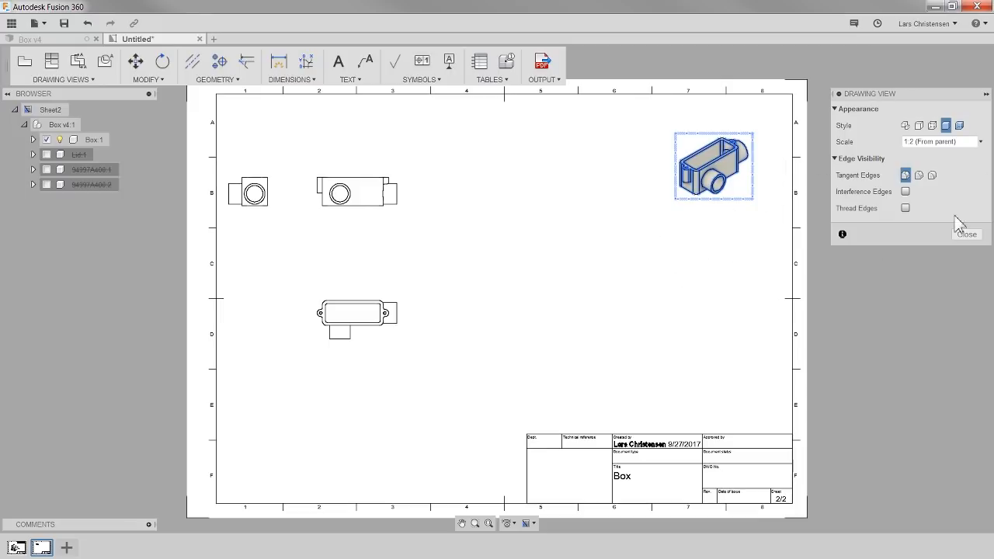
left_click(981, 142)
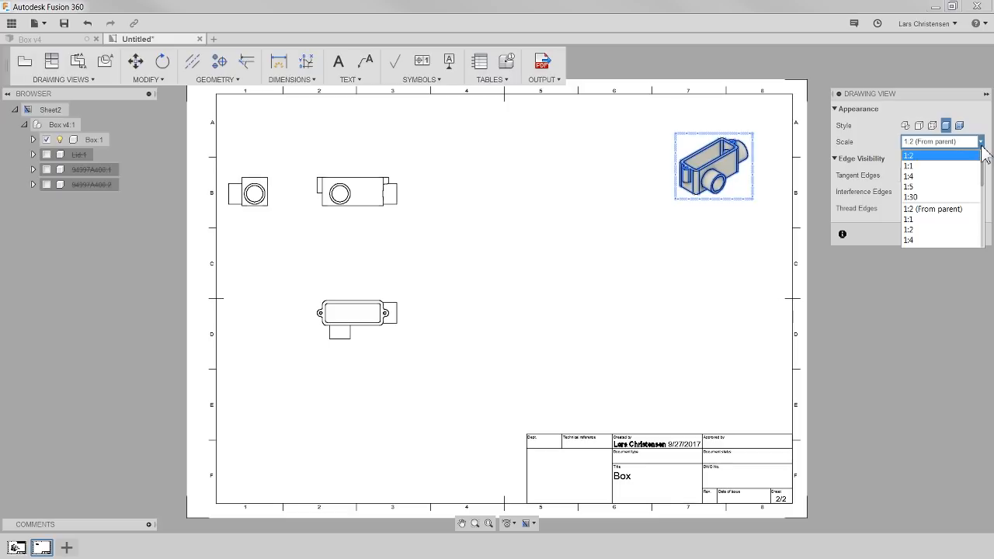
left_click(902, 292)
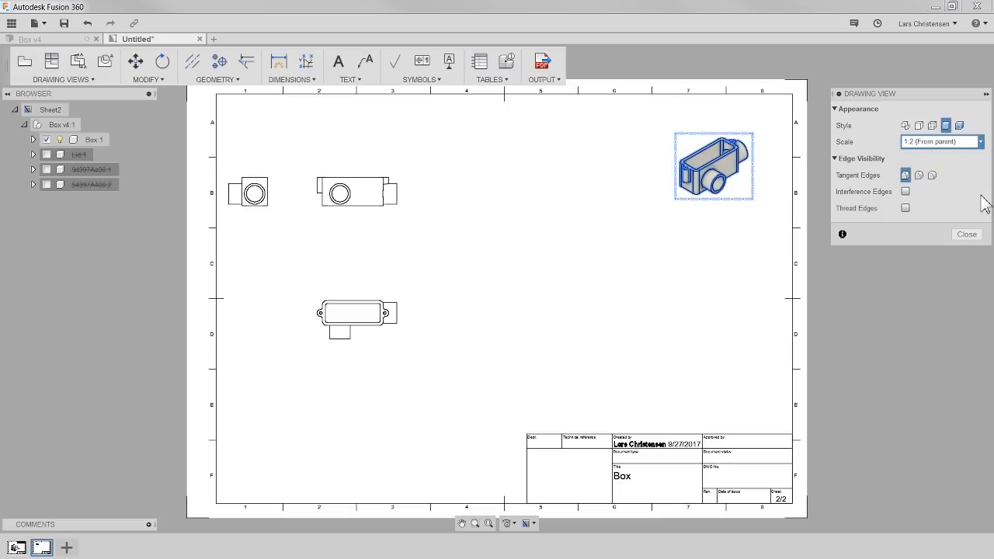
left_click(977, 237)
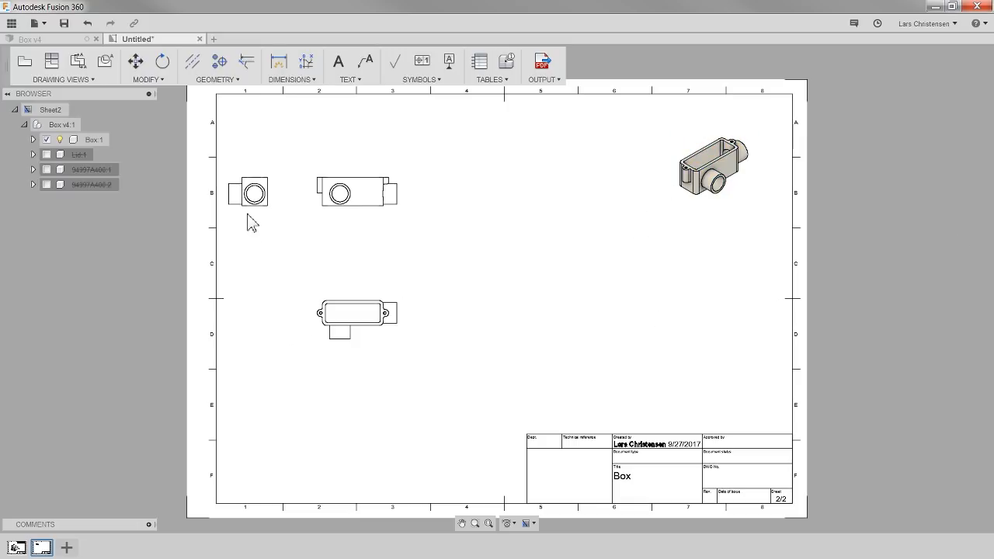
scroll(216, 227, "up", 2)
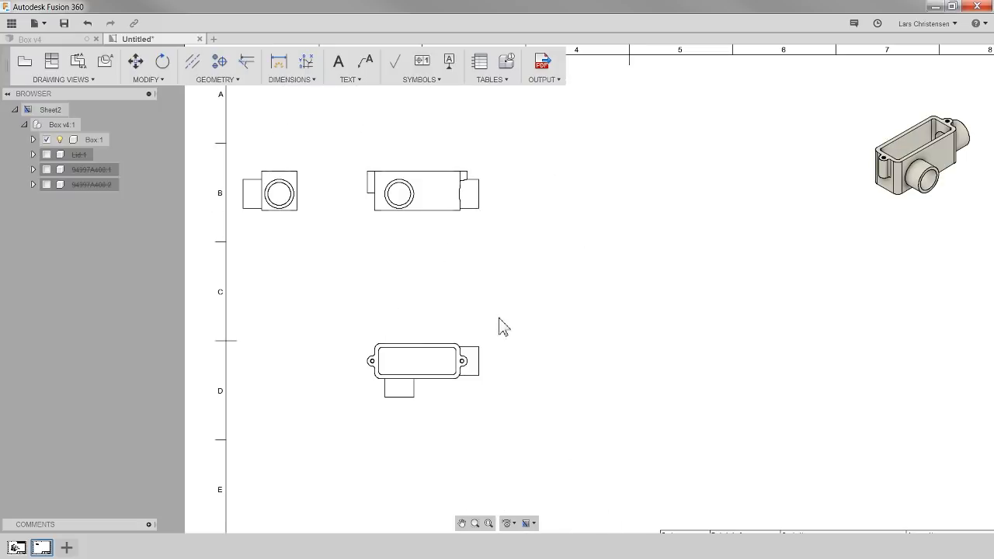
left_click(163, 66)
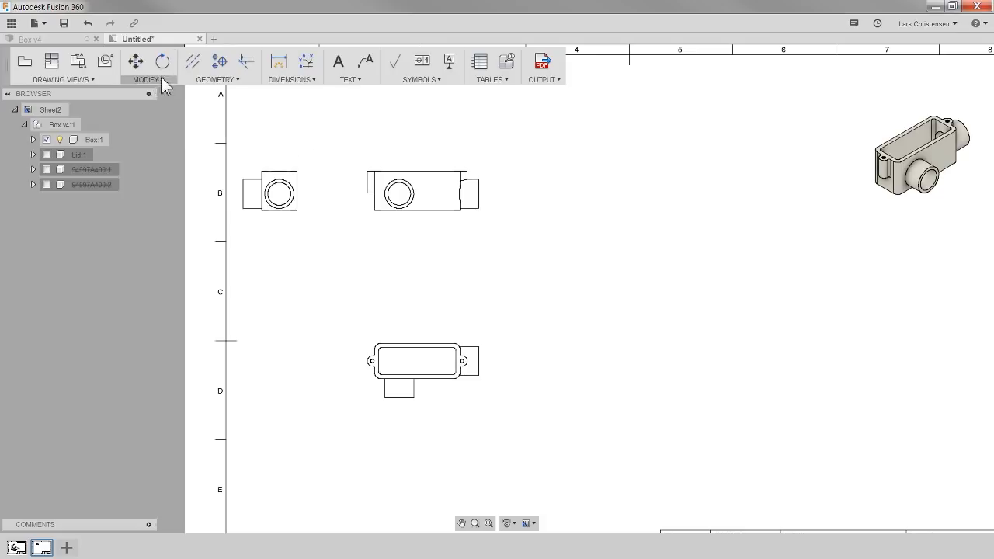
scroll(415, 289, "down", 4)
scroll(783, 178, "up", 5)
left_click(709, 226)
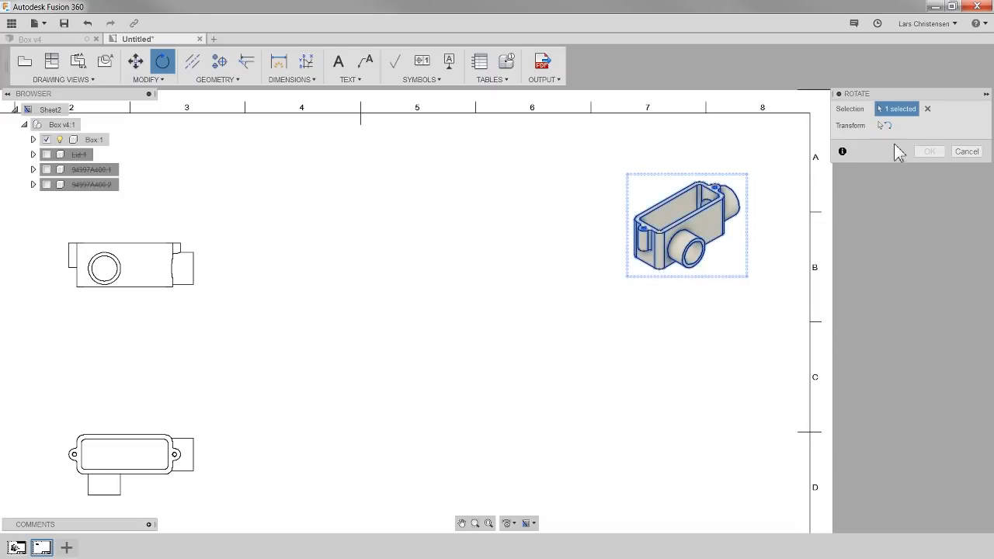
left_click(689, 252)
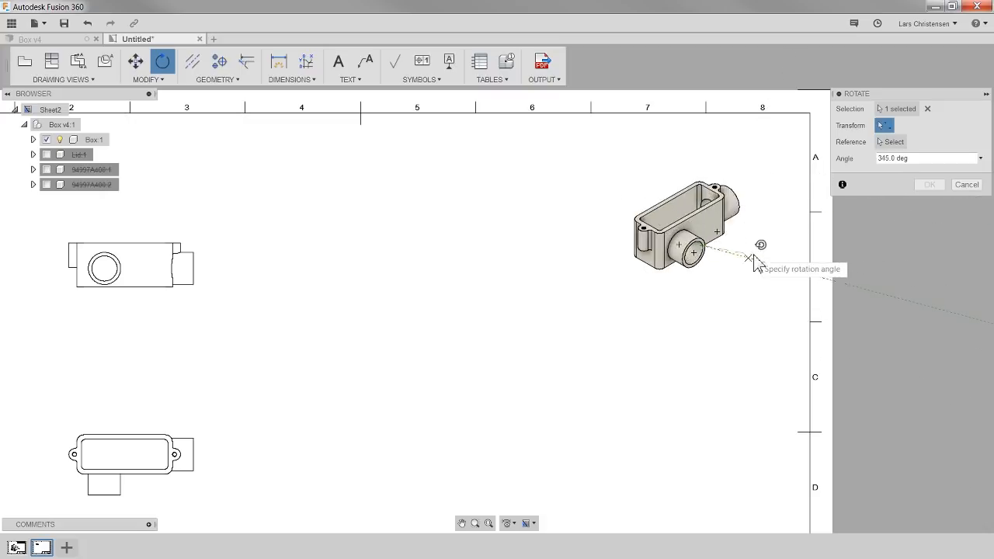
left_click(966, 185)
scroll(718, 233, "down", 3)
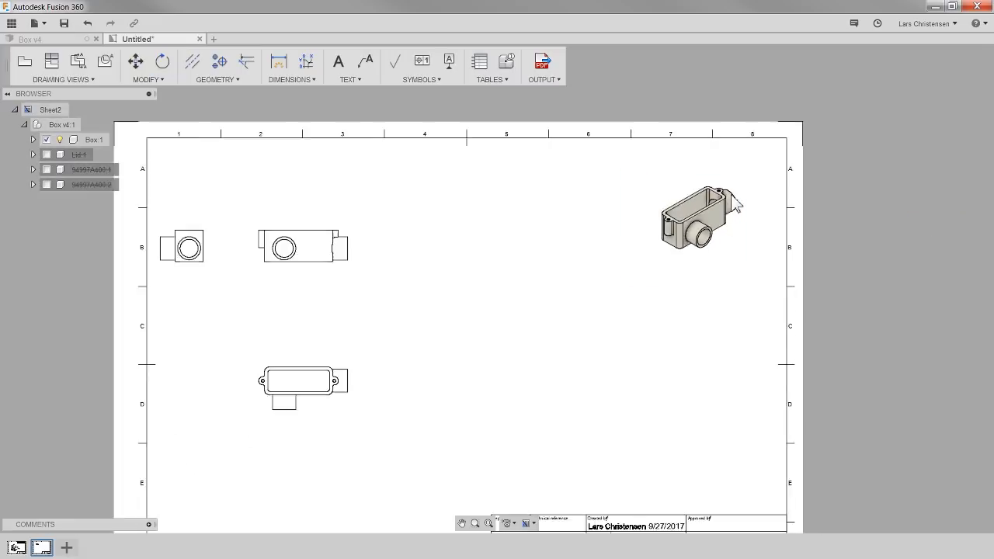
Step: Try to create a section view from the projected view below the front view, cutting horizontally through both screw holes
scroll(264, 313, "up", 2)
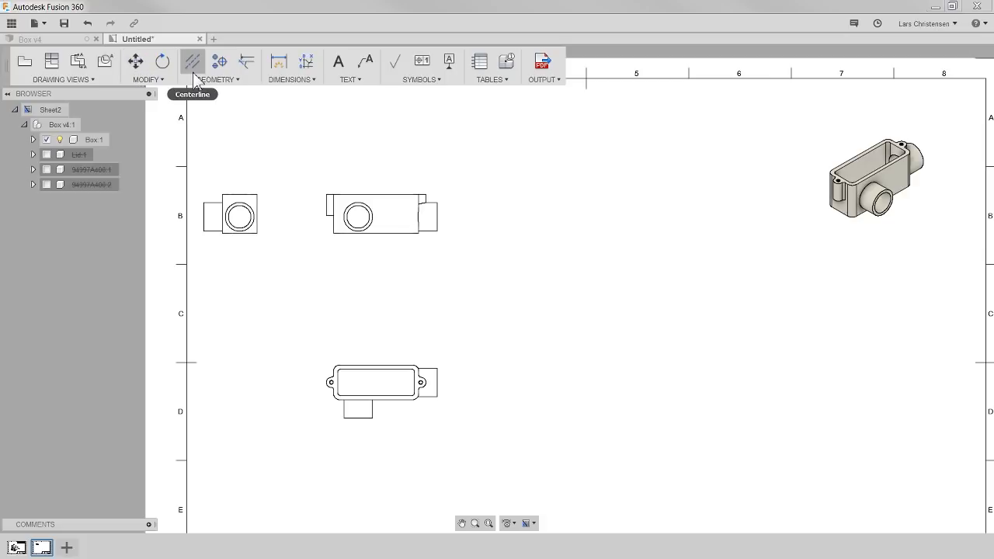
left_click(81, 68)
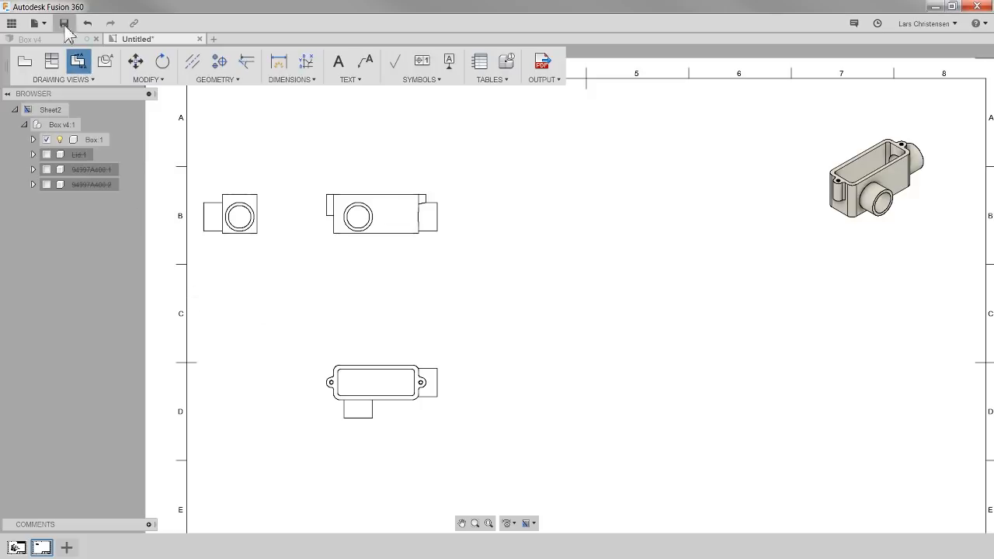
left_click(373, 392)
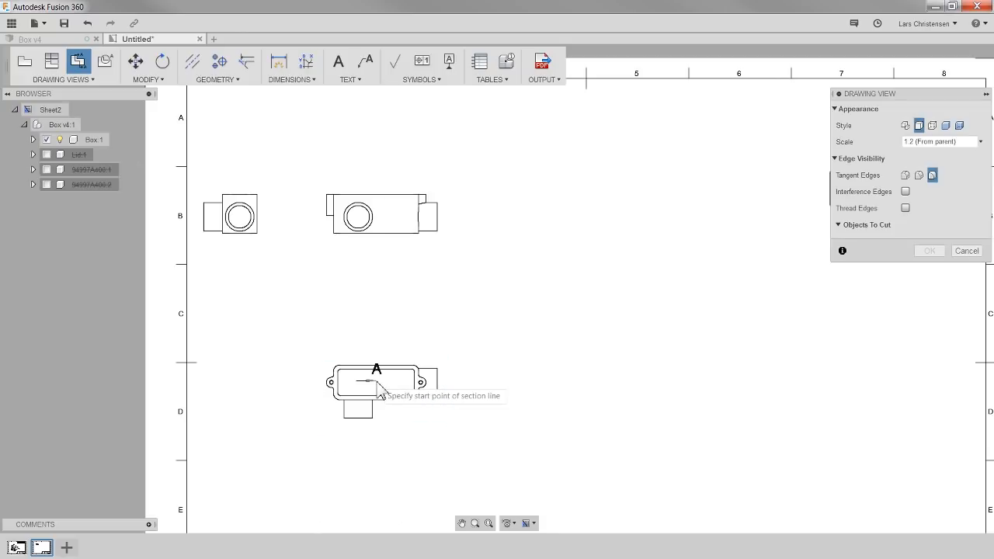
scroll(357, 435, "up", 5)
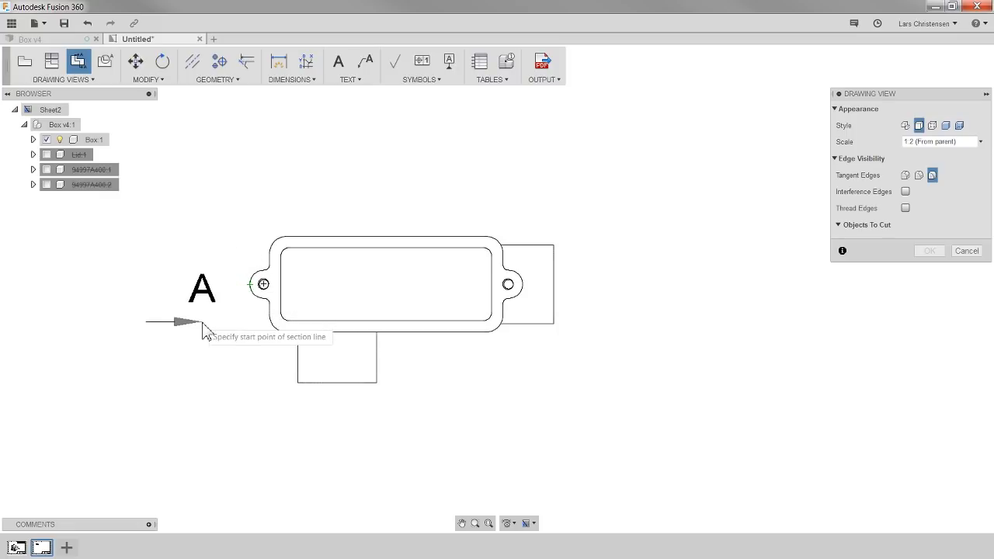
left_click(250, 293)
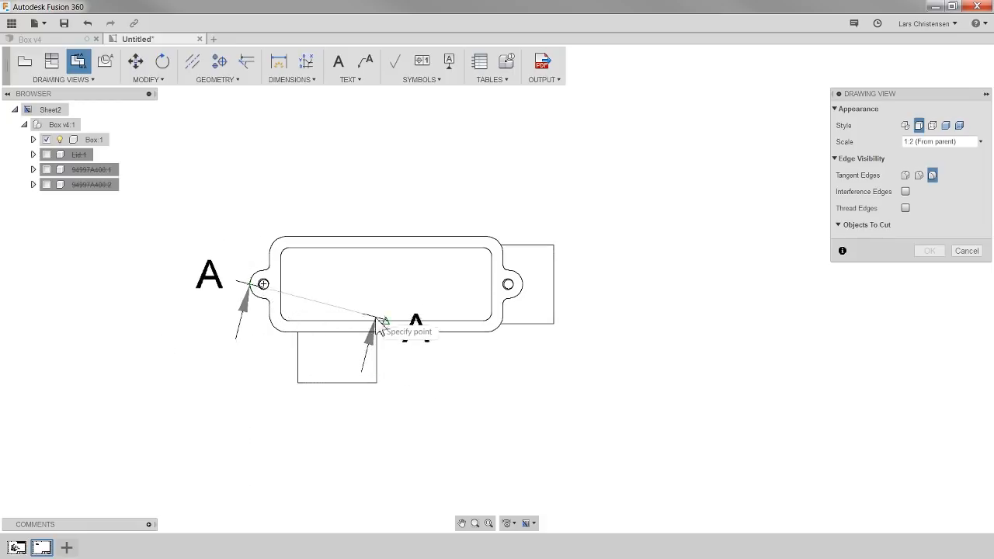
left_click(523, 285)
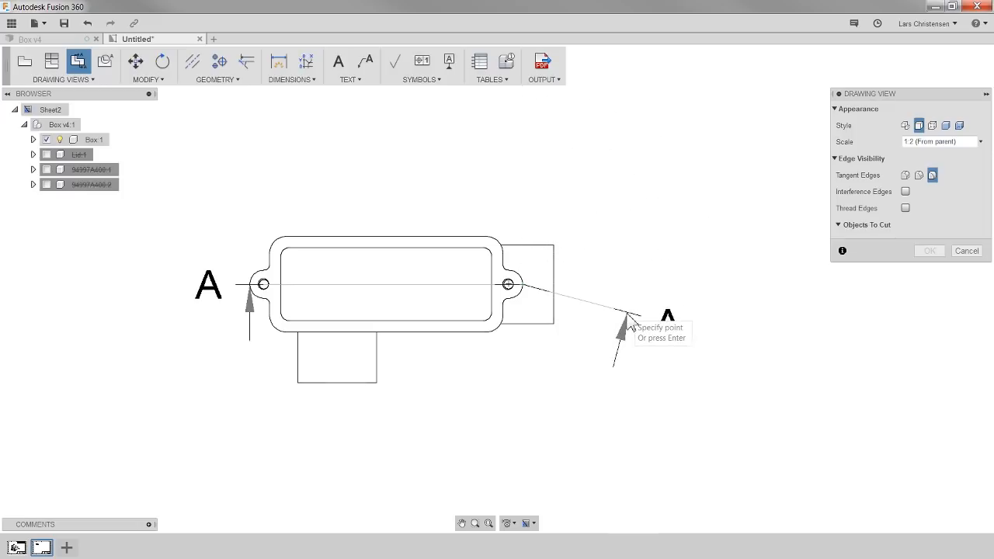
key("Return")
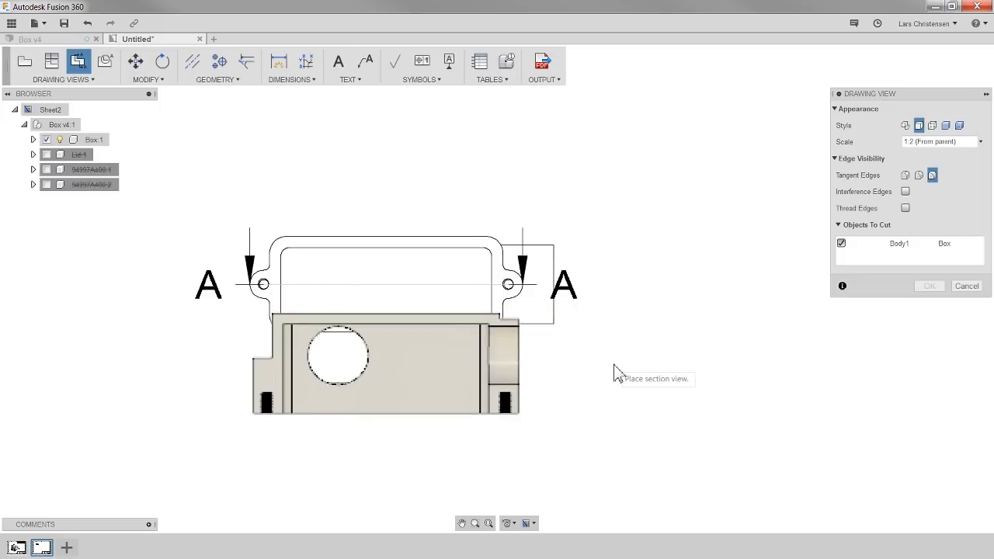
scroll(489, 412, "down", 4)
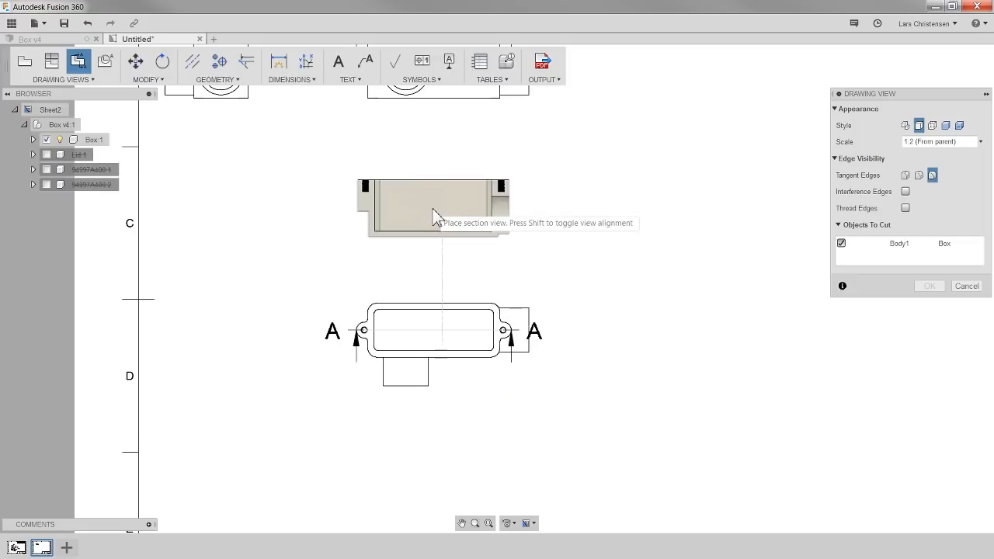
key("Escape")
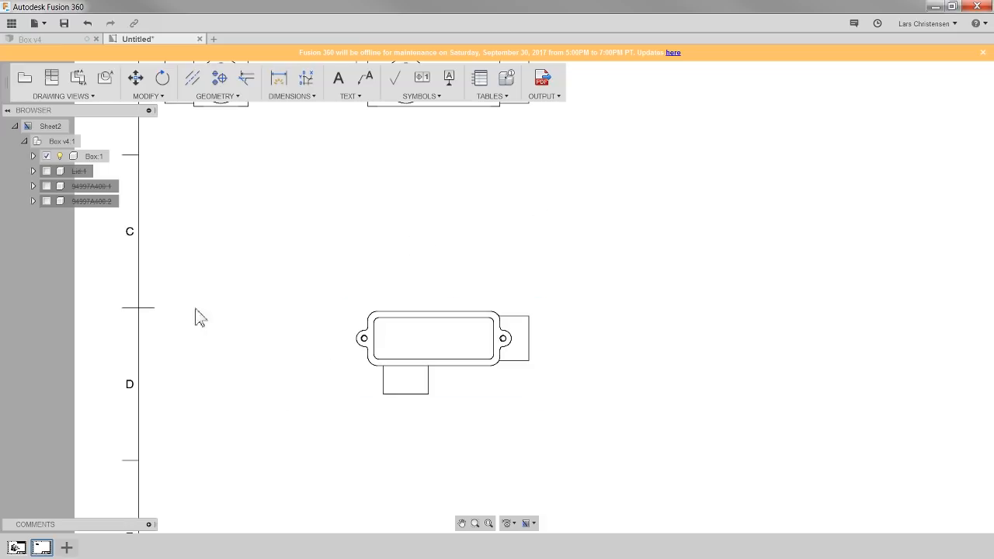
Step: Start a section view from the projected view below the front view, with its cutting line running horizontally through both screw holes
scroll(257, 365, "down", 3)
scroll(284, 308, "up", 3)
left_click(78, 78)
scroll(278, 411, "up", 2)
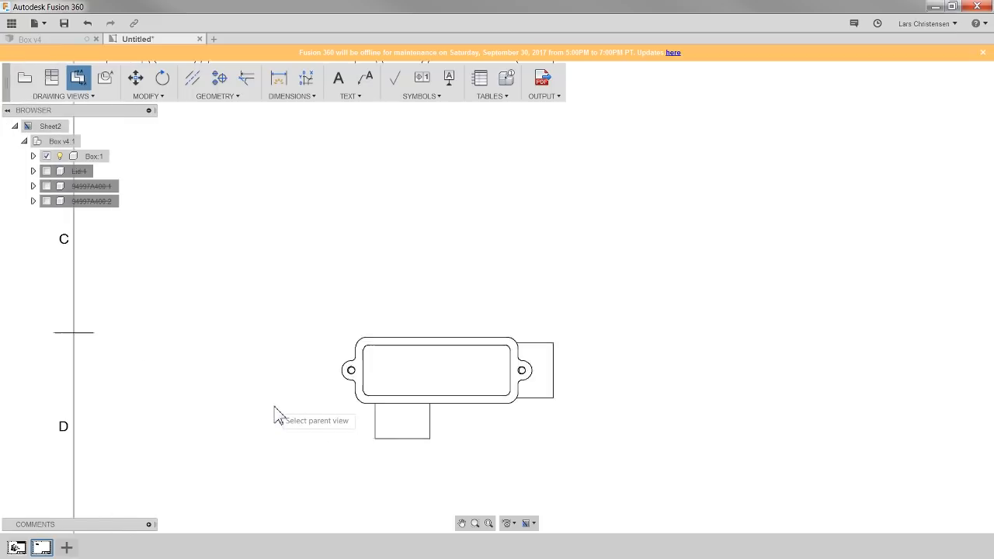
left_click(438, 375)
scroll(438, 408, "up", 2)
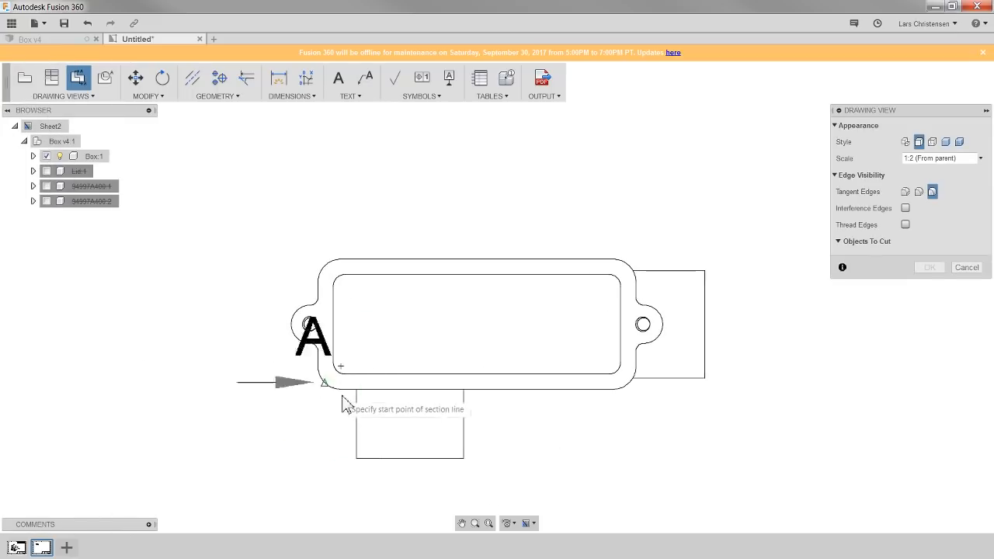
left_click(309, 324)
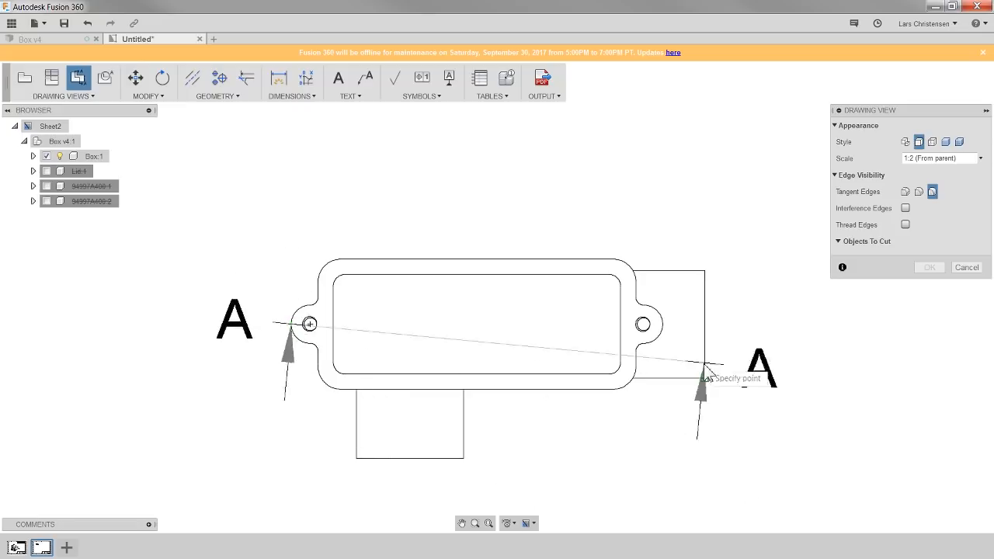
left_click(662, 324)
scroll(435, 384, "down", 2)
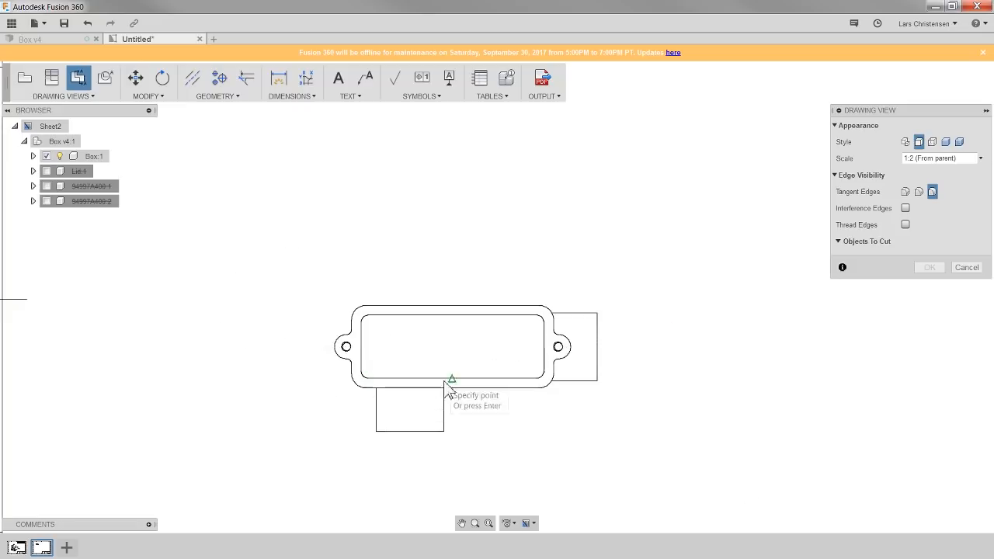
key("Return")
Step: Place the section view above its parent view, keeping the scale at 1:2 (From parent) and Body1 of the Box cut
scroll(435, 302, "down", 2)
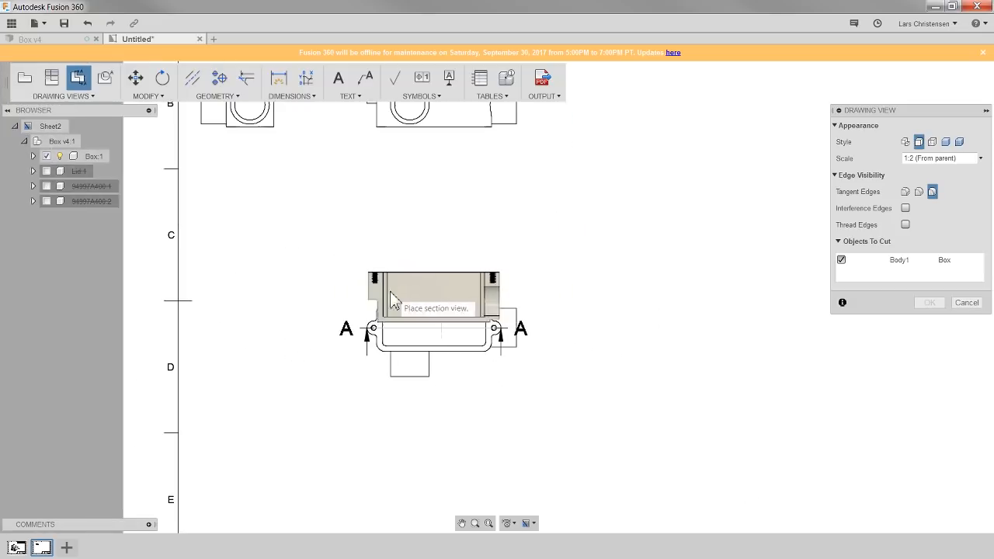
left_click(438, 237)
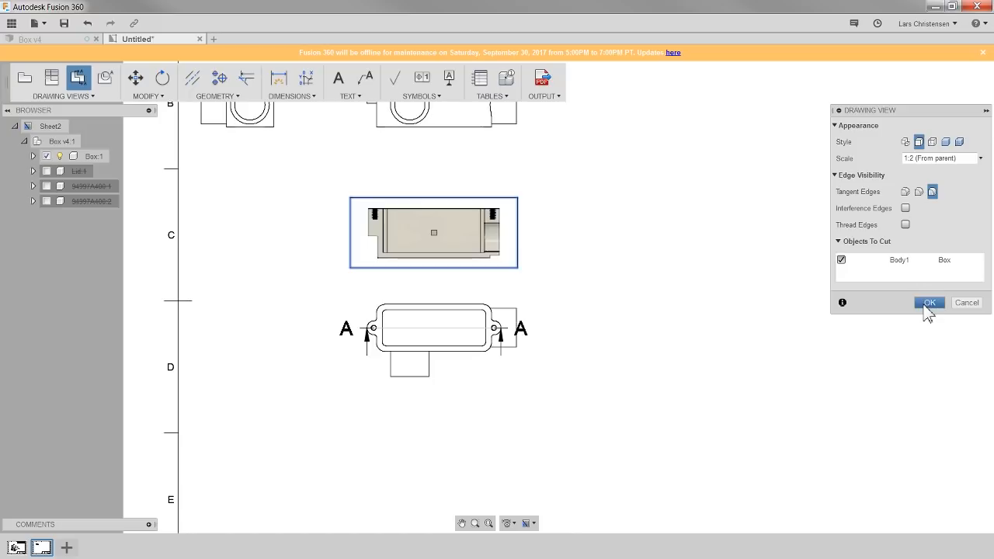
left_click(928, 303)
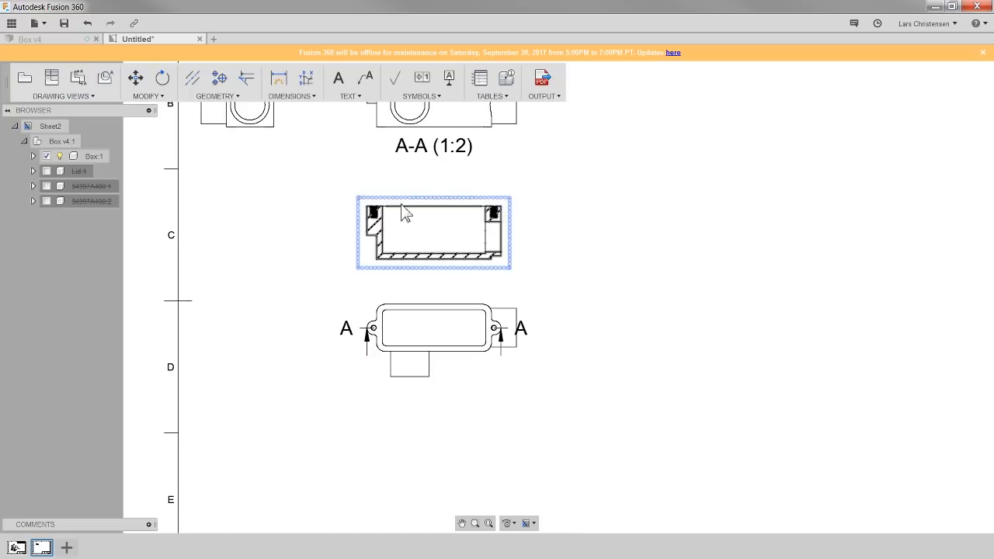
left_click(494, 219)
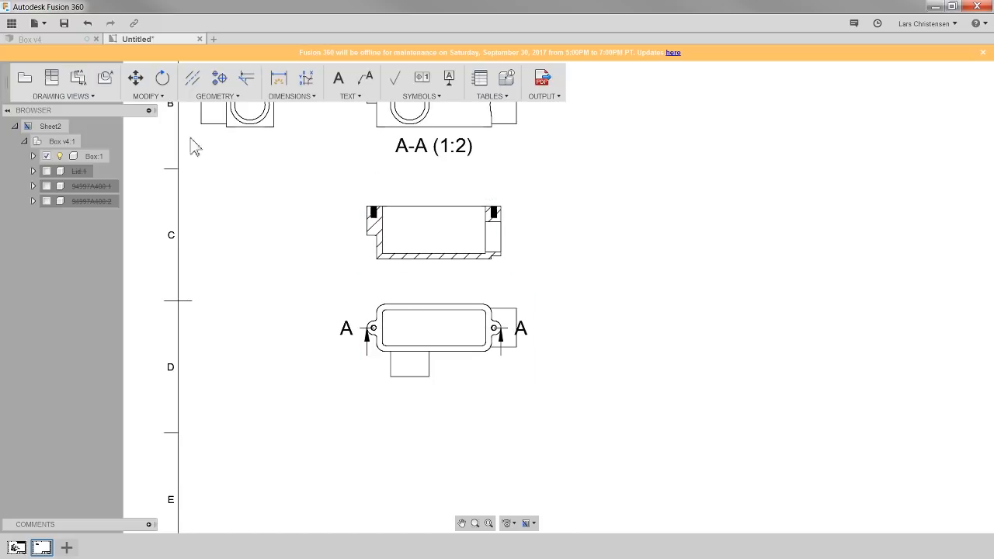
Step: Move section view A-A point to point to below its parent view, leaving room for its label between them
left_click(135, 78)
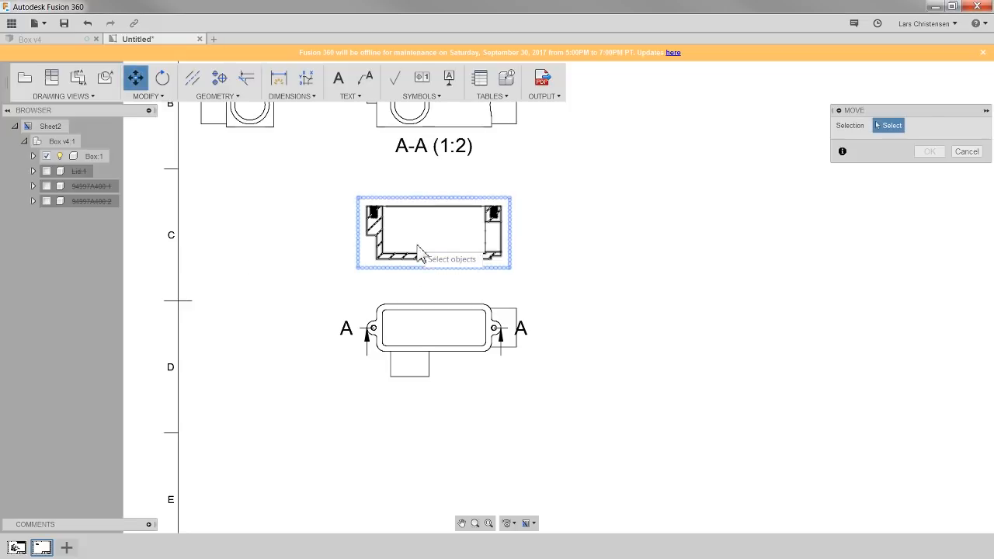
left_click(462, 250)
left_click(884, 142)
scroll(238, 161, "down", 2)
left_click(335, 232)
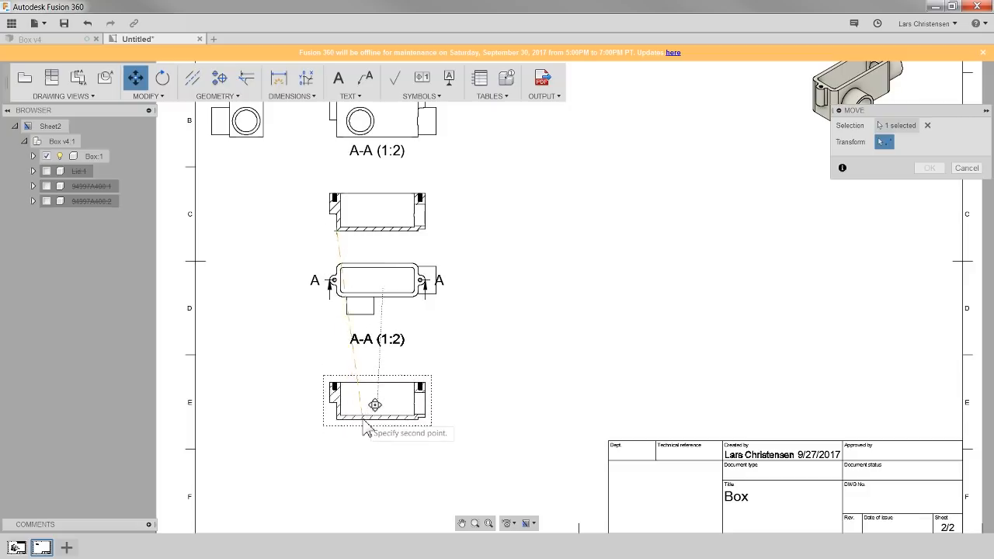
left_click(403, 432)
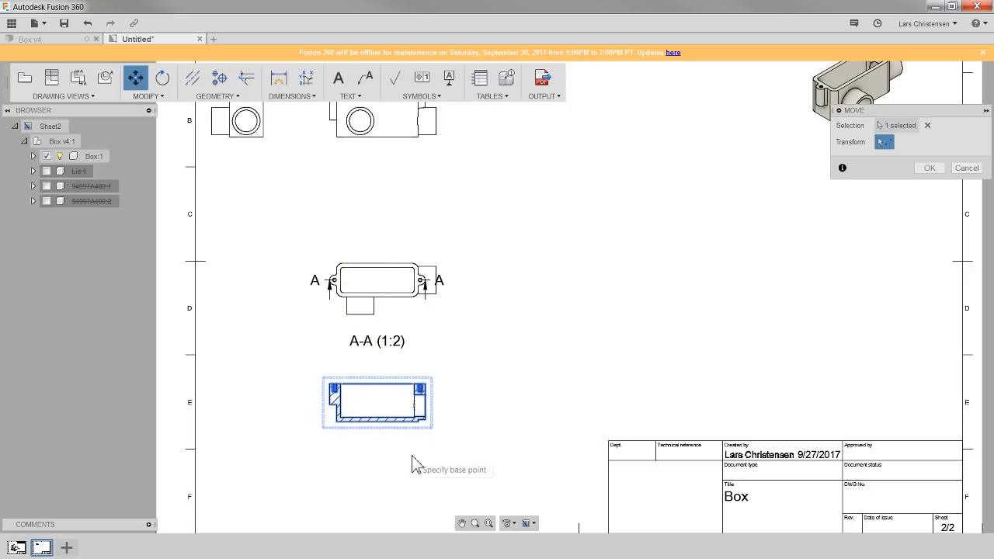
left_click(930, 168)
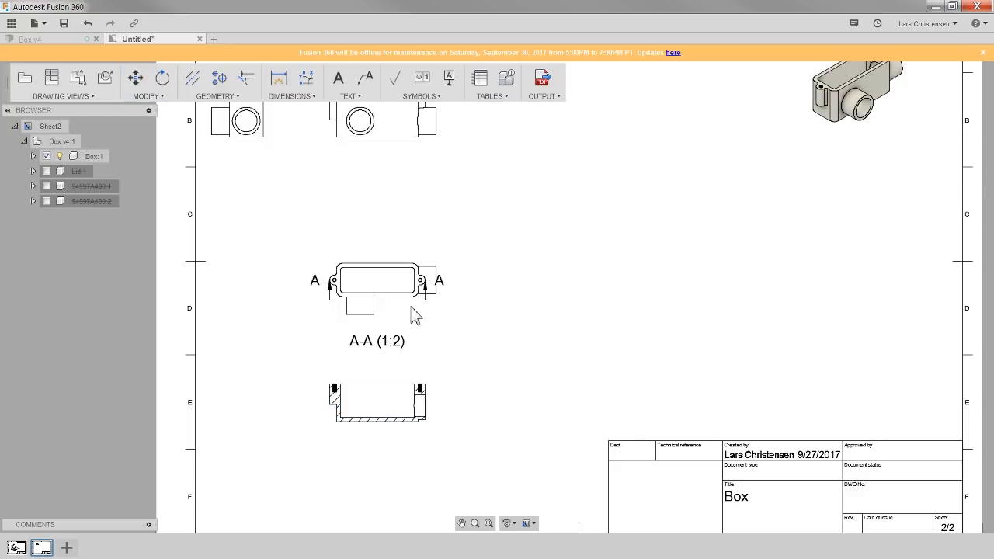
Step: Extend both ends of section line A-A outward, the right end past the side pipe and the left end clear of the screw lug
scroll(394, 287, "up", 2)
scroll(393, 288, "up", 3)
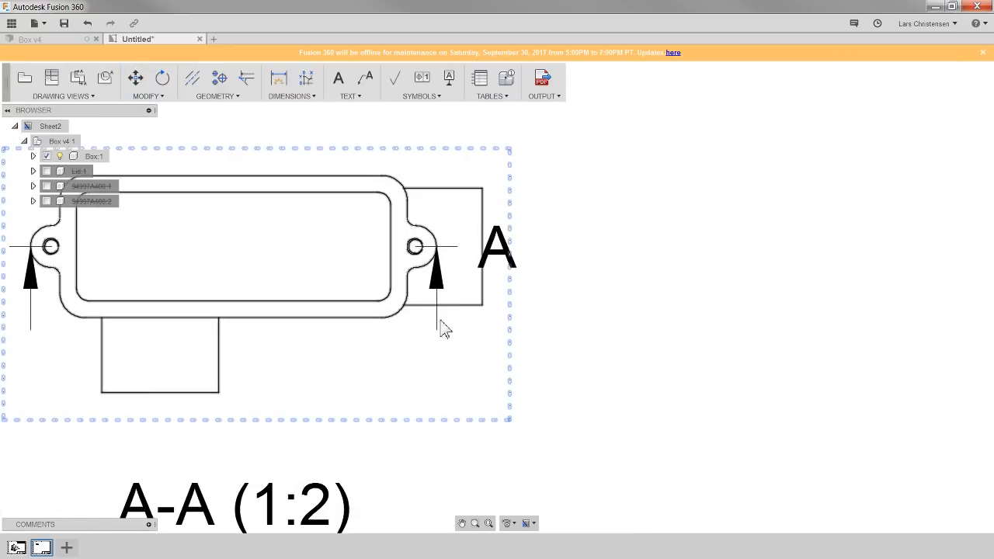
left_click(437, 270)
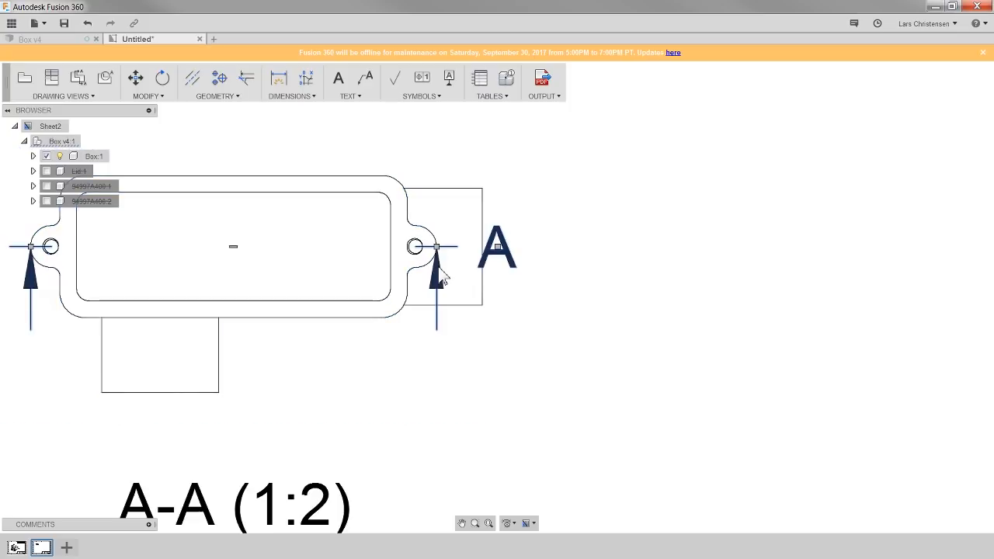
left_click_drag(437, 247, 490, 244)
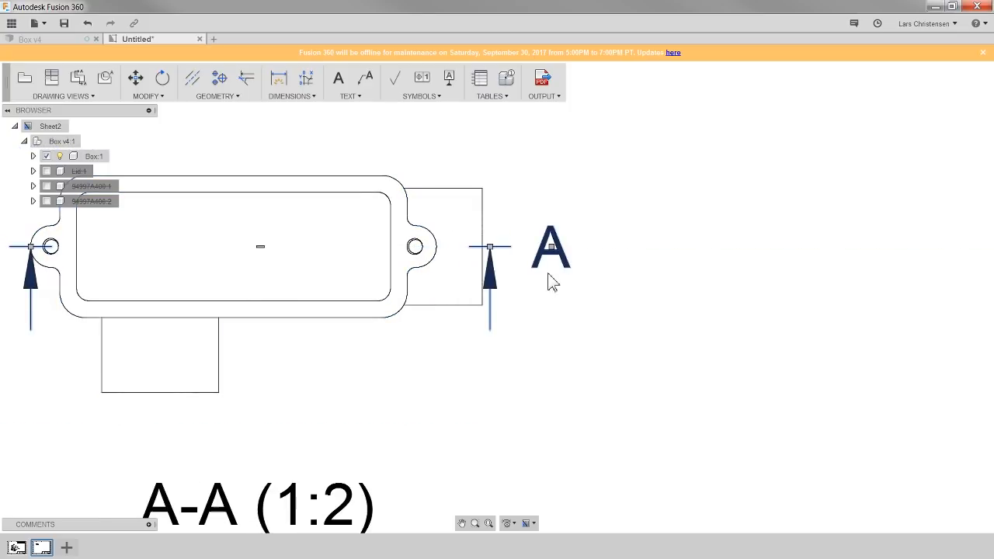
scroll(594, 299, "down", 3)
scroll(233, 323, "up", 3)
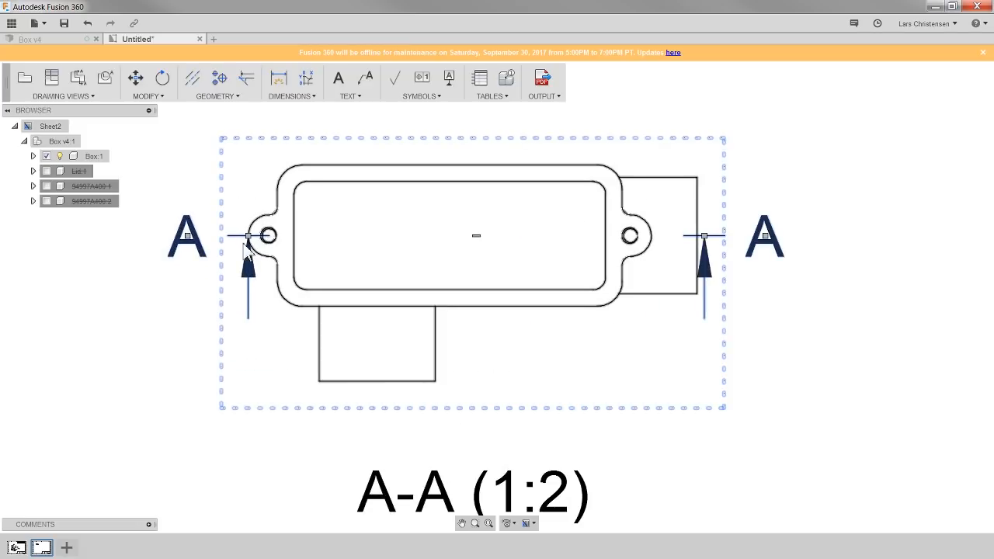
left_click_drag(231, 247, 221, 248)
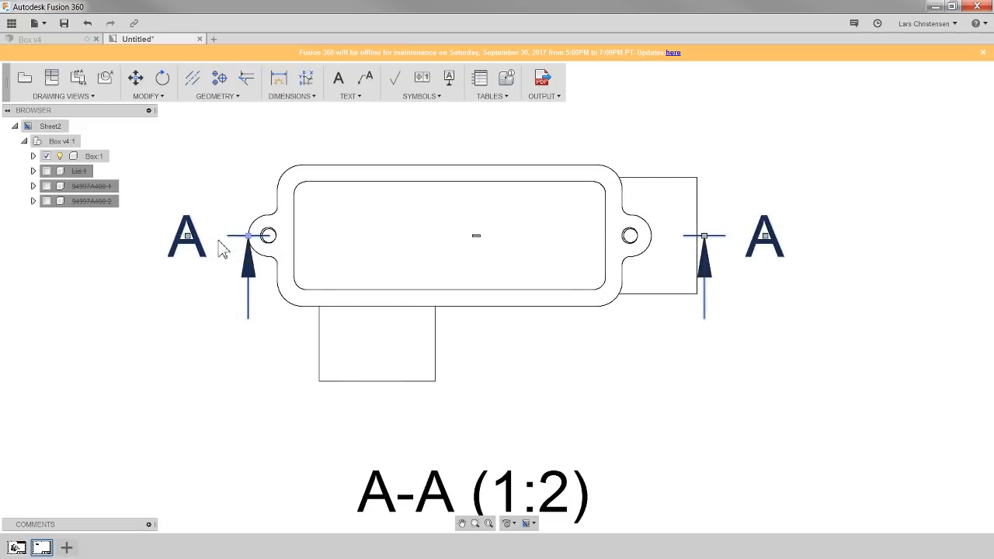
left_click(208, 362)
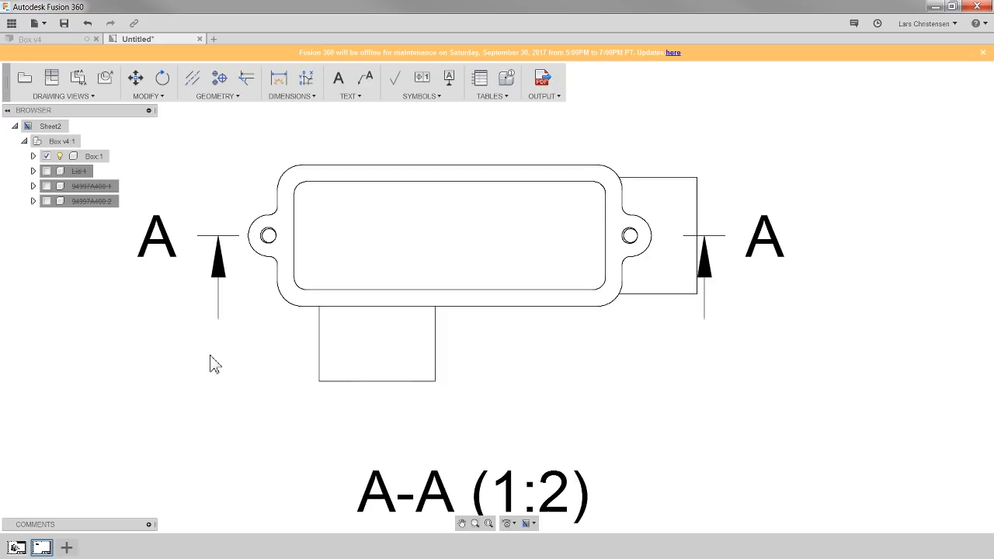
Step: Start a detail view from the front view with a large circular boundary centred on the lower outer corner of the right-hand pipe
scroll(510, 298, "down", 4)
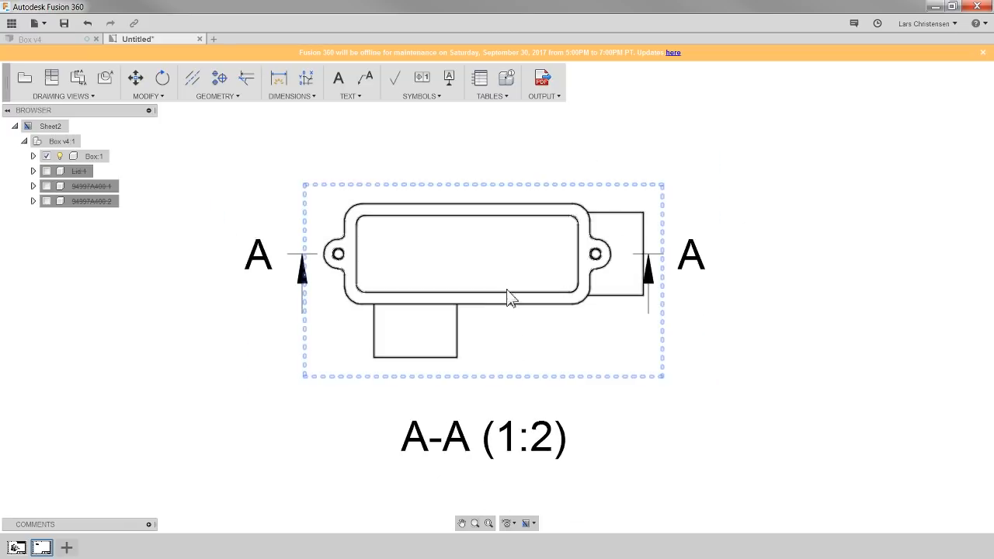
scroll(446, 317, "down", 2)
middle_click_drag(492, 470, 492, 412)
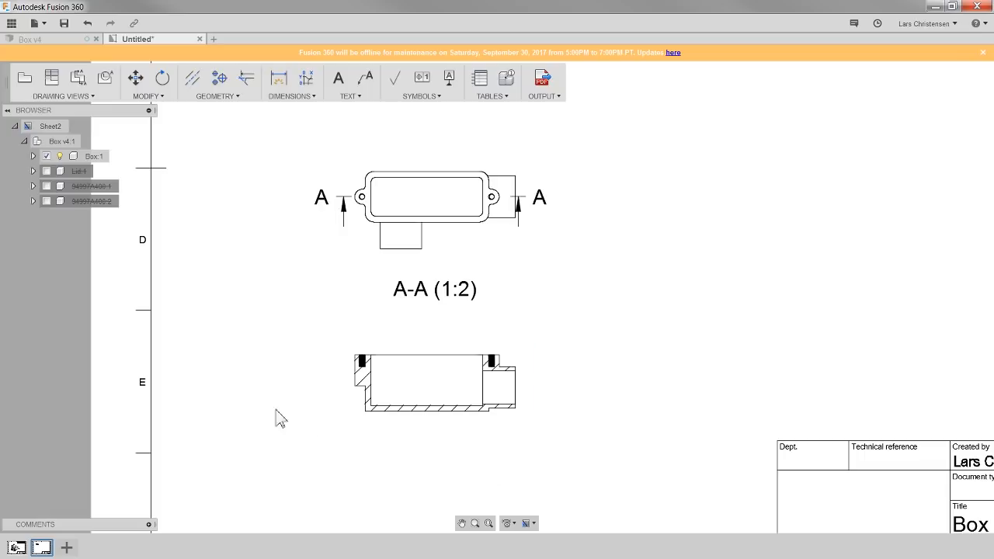
left_click(106, 85)
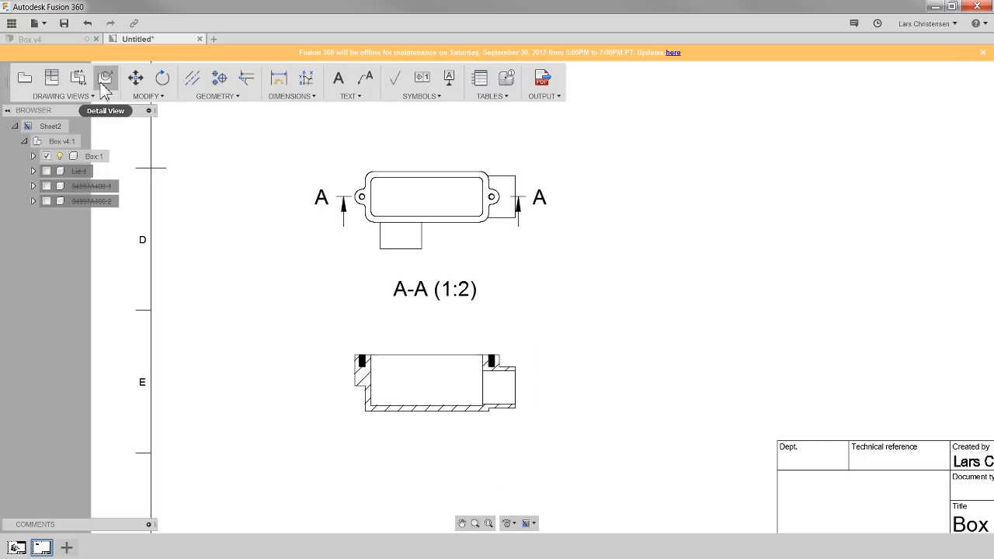
scroll(238, 393, "down", 5)
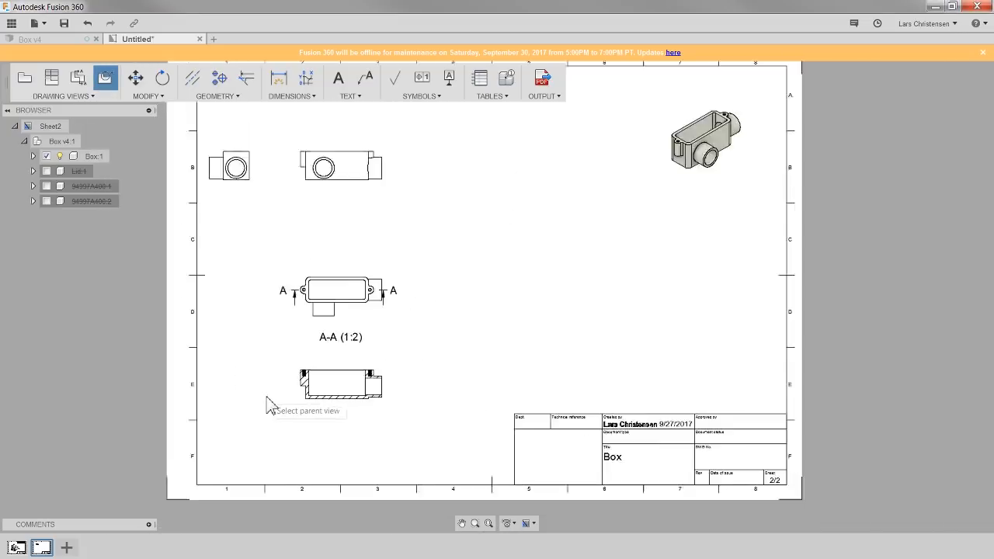
scroll(353, 190, "up", 4)
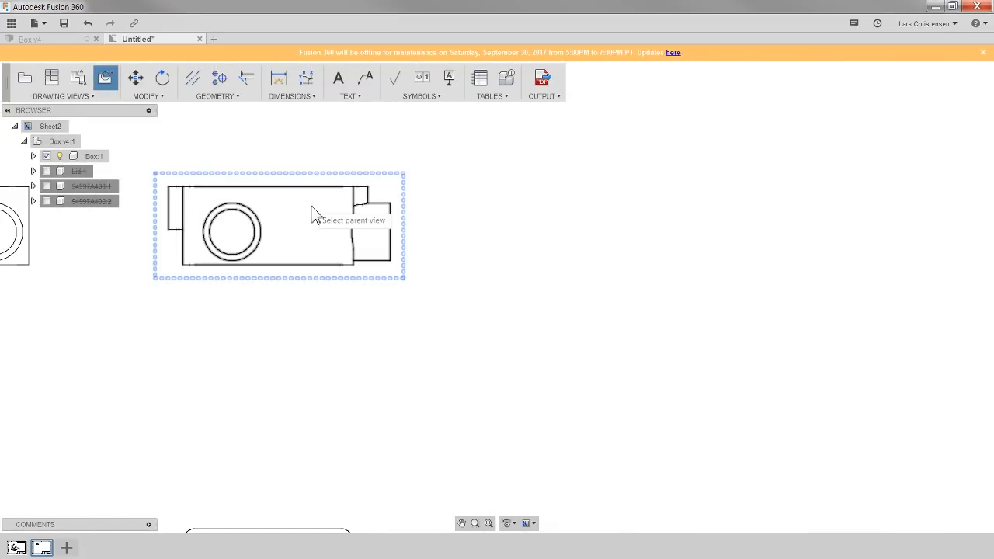
left_click(314, 215)
left_click(390, 260)
left_click(446, 152)
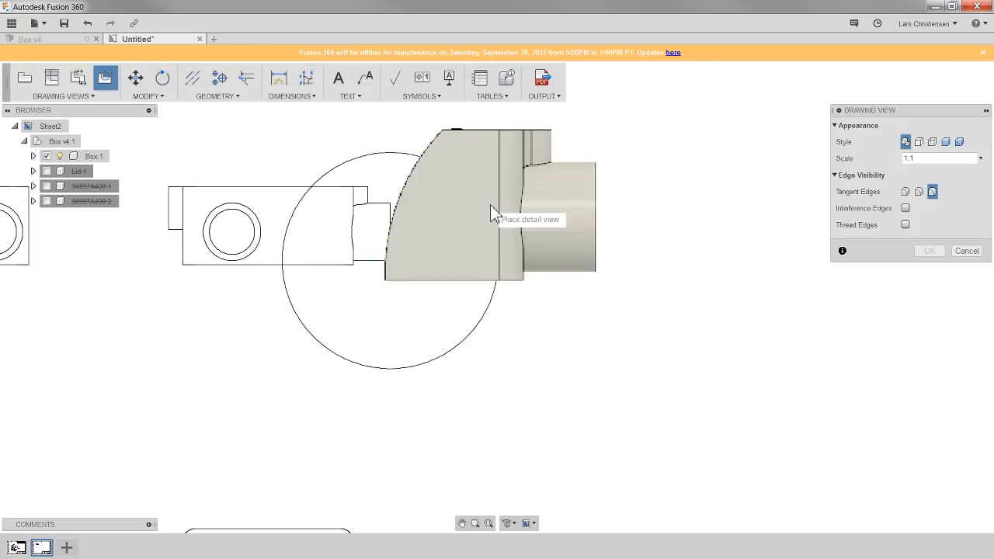
Step: Place the detail view at scale 1:1 between the front view and the shaded isometric view
scroll(374, 236, "down", 1)
scroll(374, 235, "down", 4)
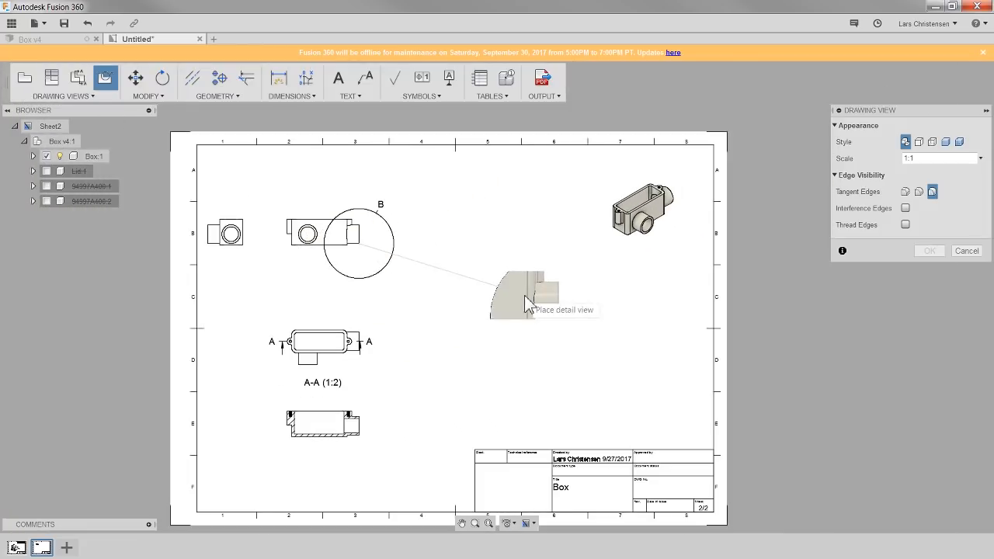
left_click(513, 241)
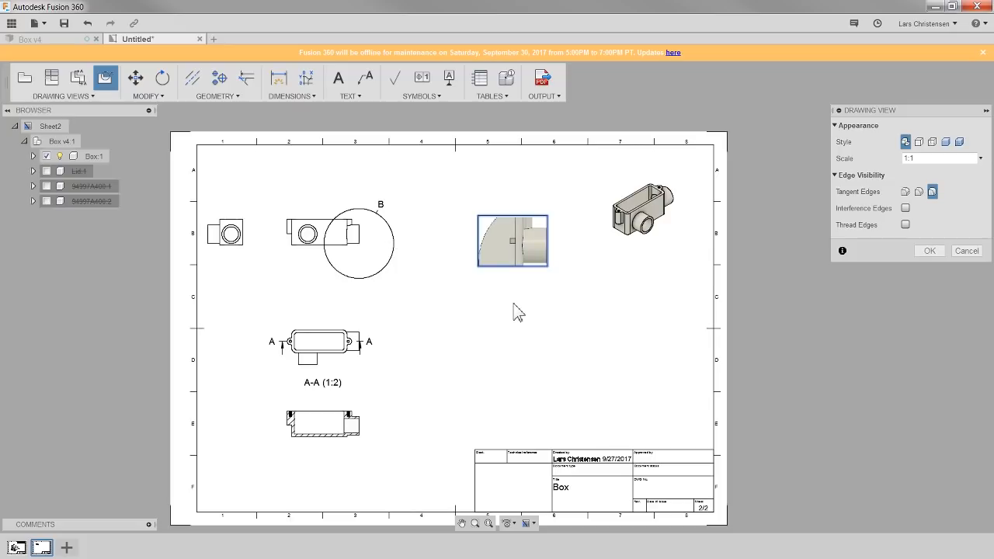
key("Return")
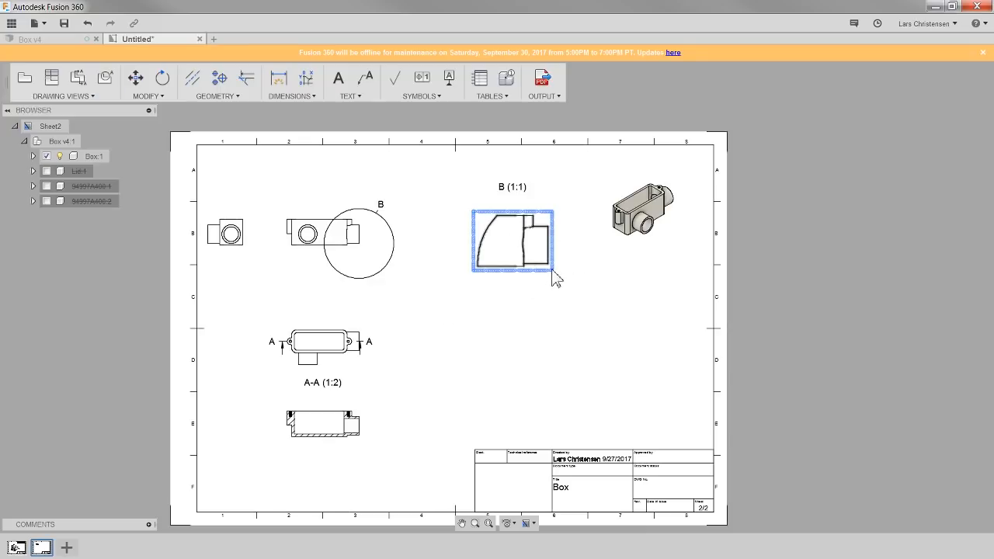
Step: Add a centerline between the upper and lower inner edges of the pipe bore in section view A-A
scroll(196, 346, "up", 1)
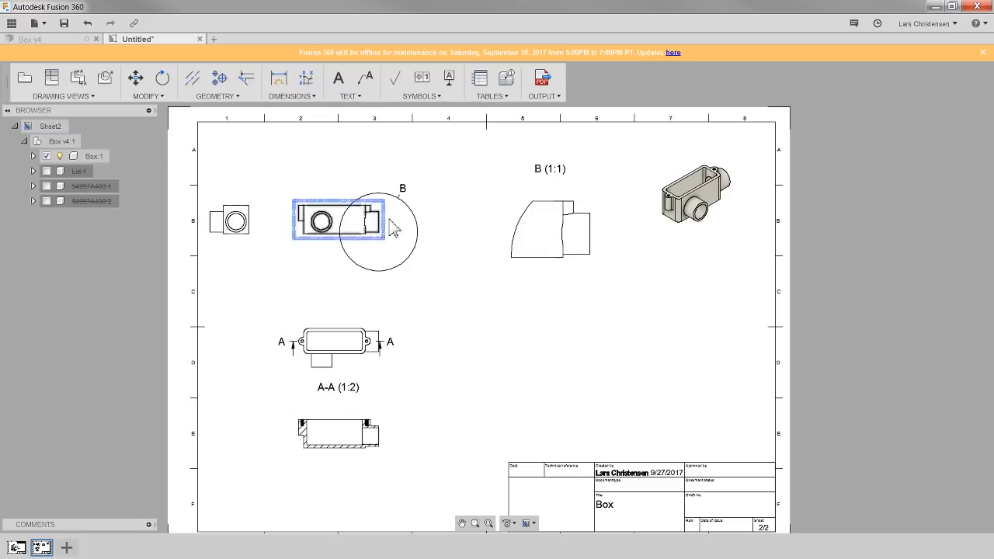
left_click(193, 81)
scroll(377, 466, "up", 5)
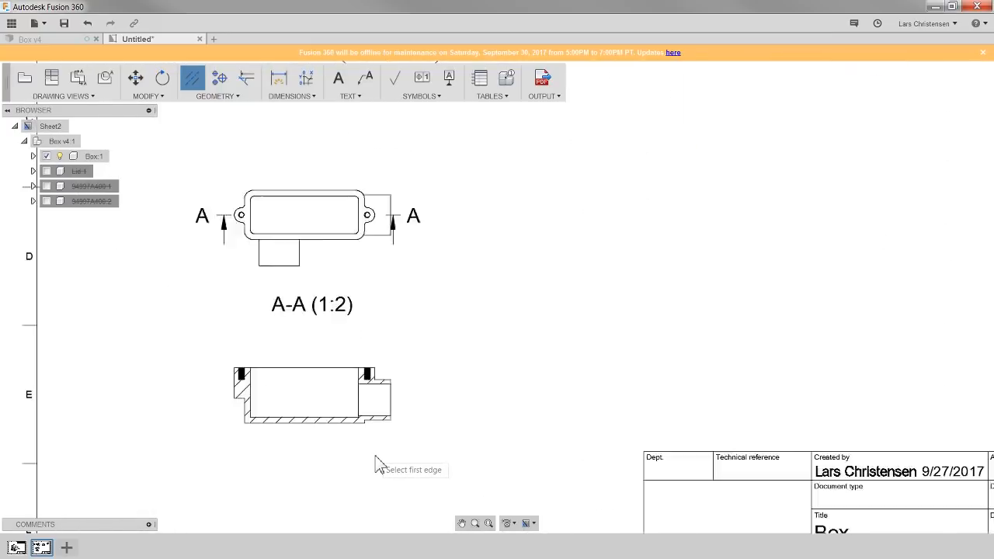
scroll(357, 433, "up", 2)
left_click(380, 259)
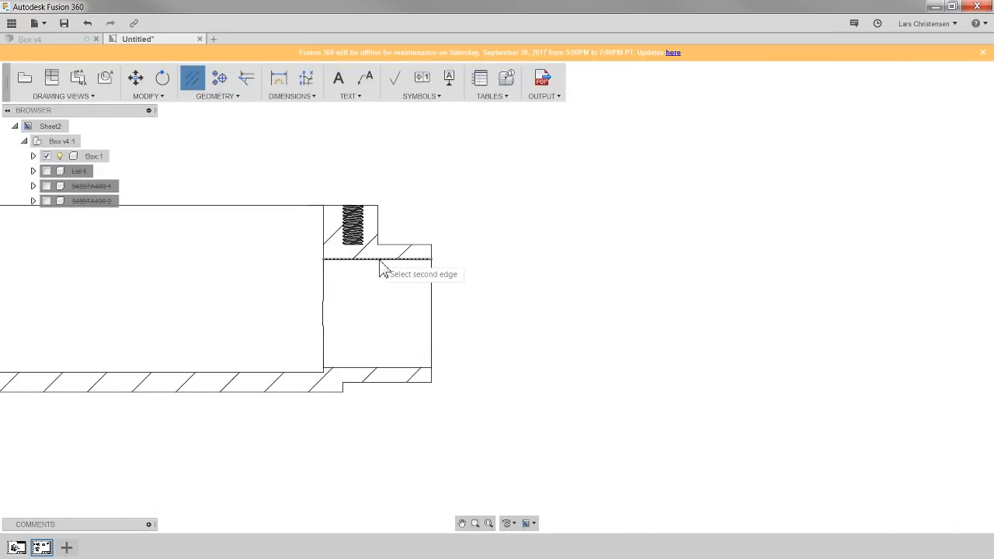
left_click(382, 366)
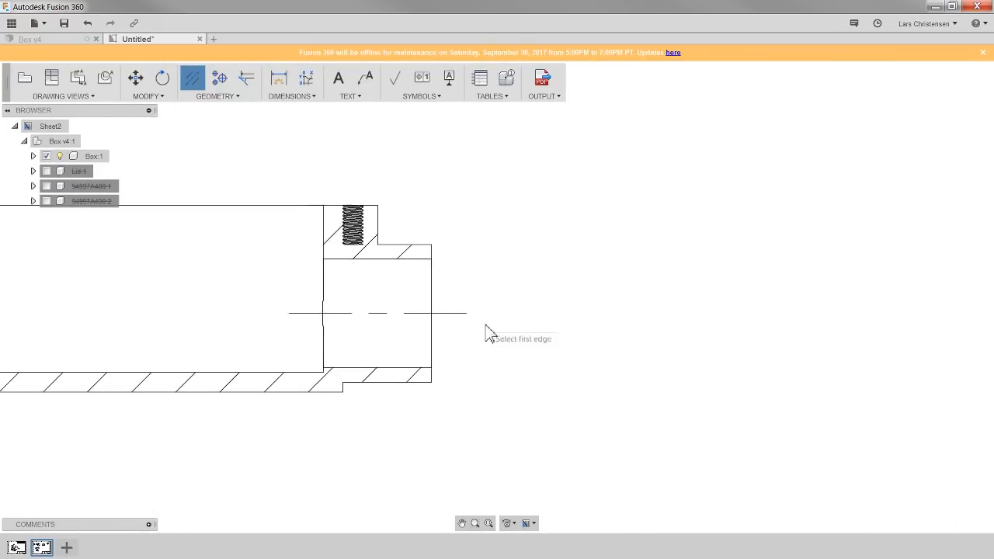
Step: Add a center mark to the circular pipe opening in the projected side view beside the front view
scroll(379, 455, "down", 2)
scroll(449, 413, "down", 1)
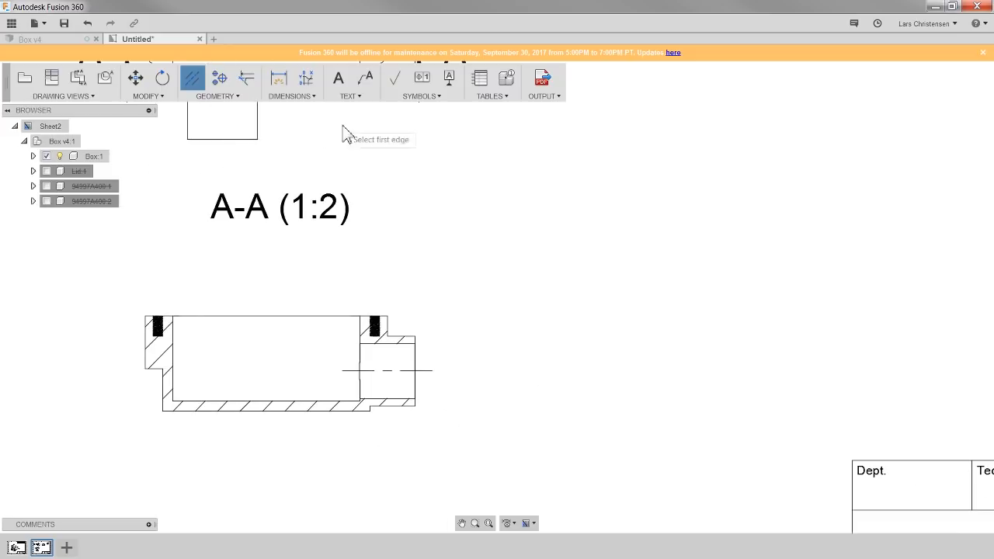
left_click(223, 82)
scroll(497, 388, "down", 4)
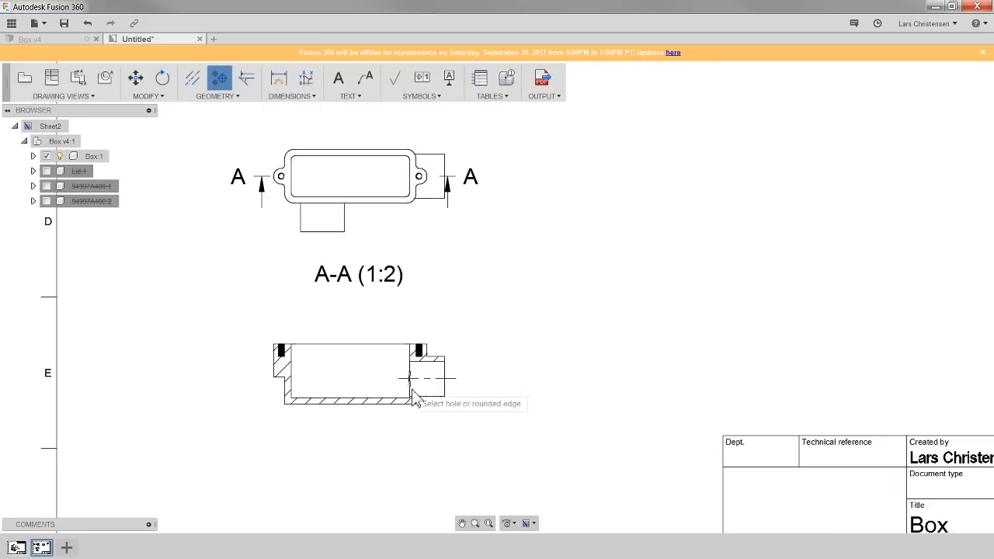
scroll(328, 284, "down", 1)
scroll(267, 151, "up", 5)
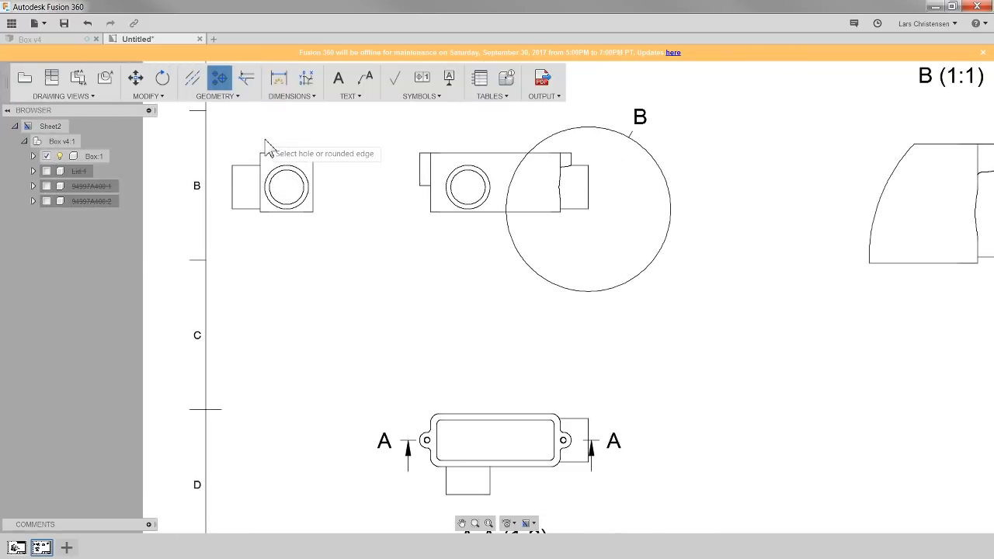
scroll(276, 160, "up", 1)
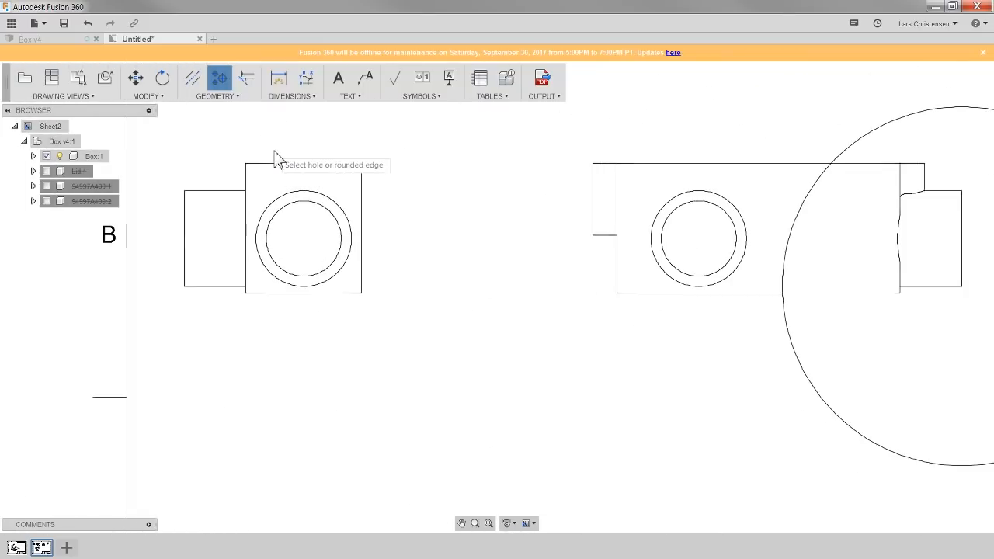
left_click(283, 224)
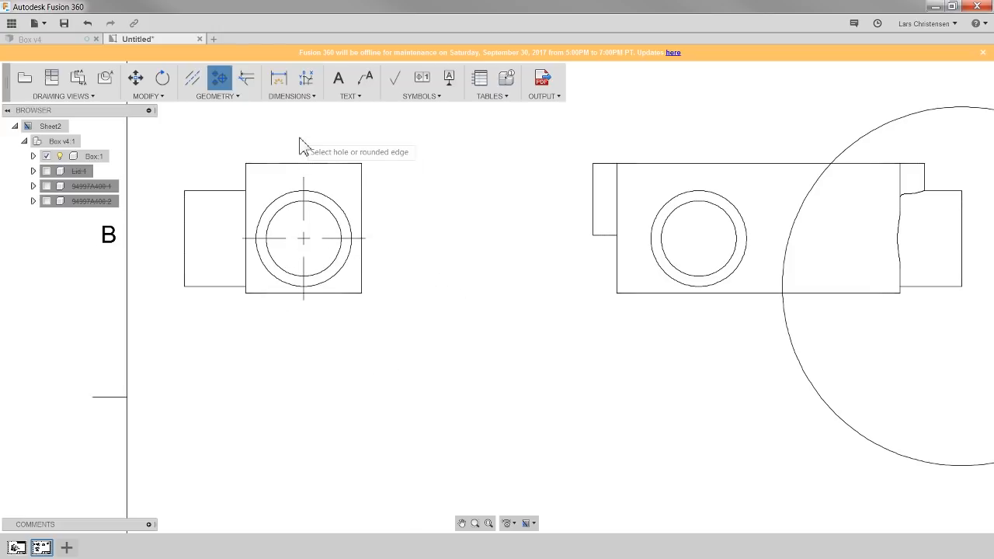
Step: Add edge extensions at both upper rounded outer corners of the box in the view carrying section line A-A
left_click(247, 77)
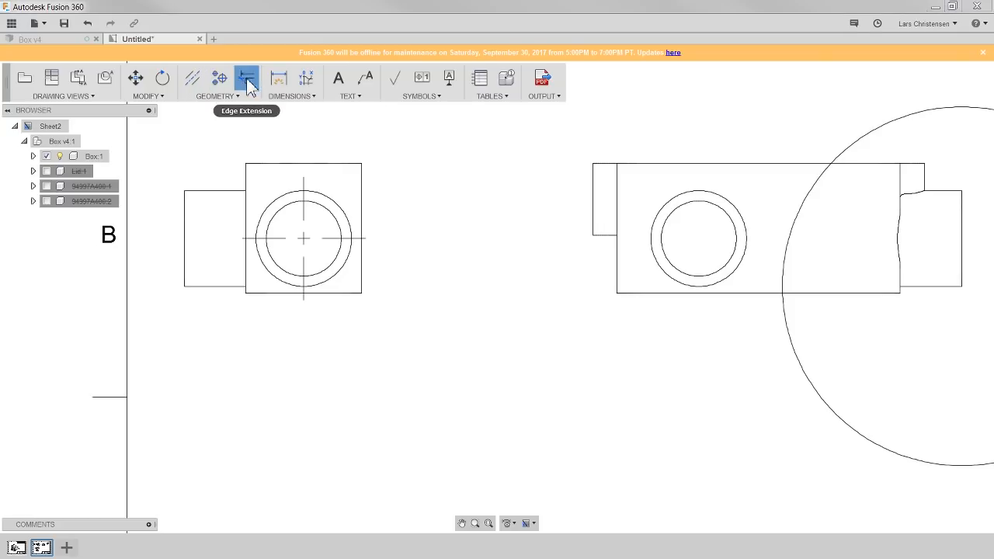
scroll(232, 144, "down", 5)
scroll(446, 417, "up", 8)
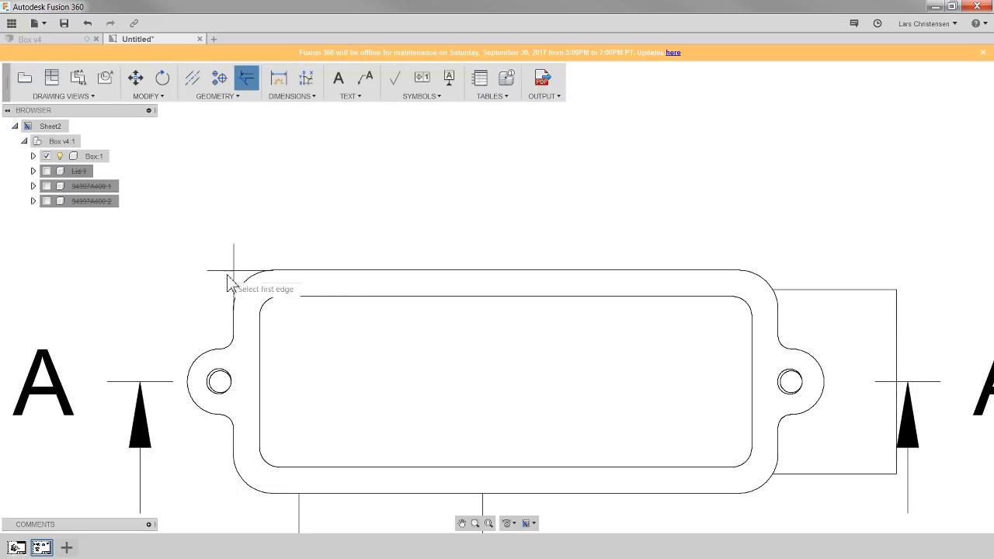
left_click(719, 272)
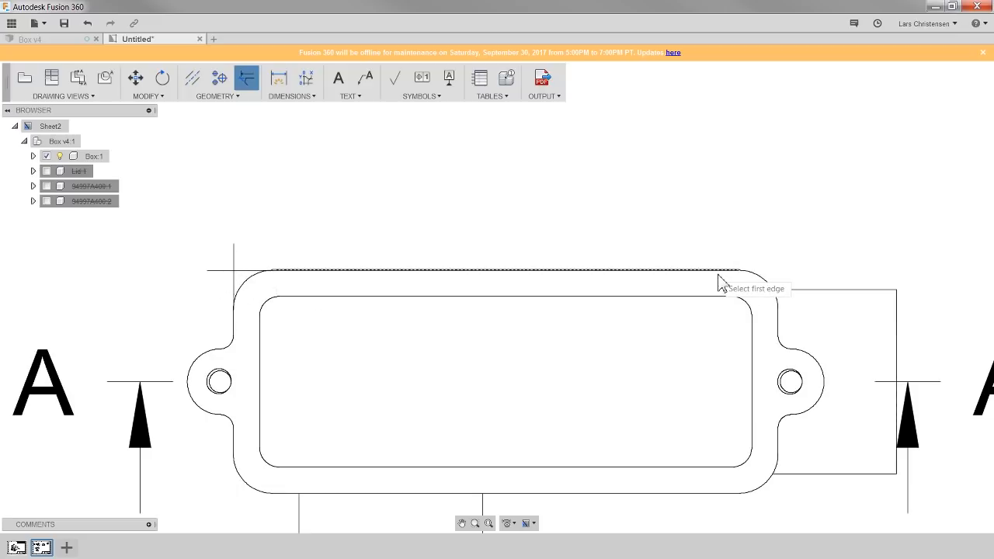
left_click(779, 333)
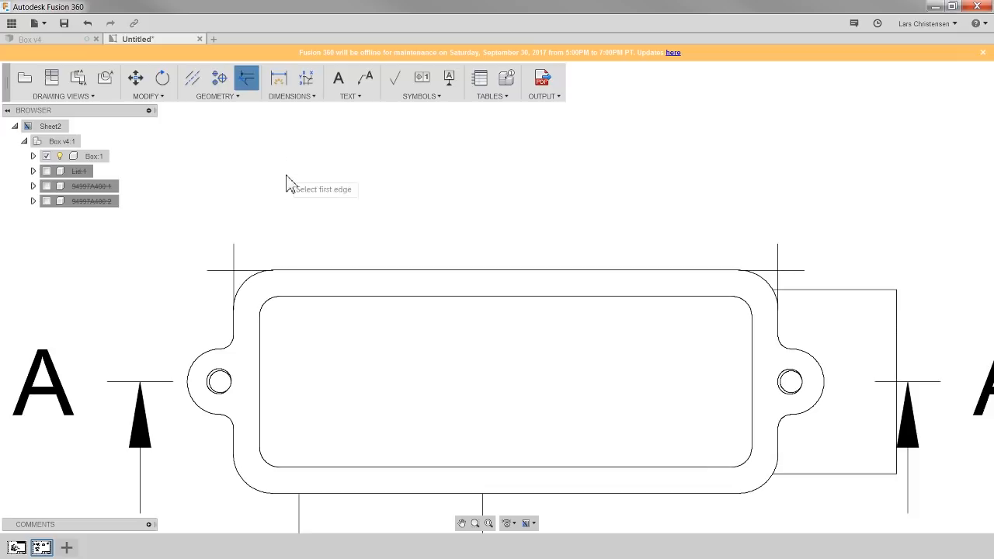
Step: Place a wide text box in the empty area just above the title block
scroll(233, 186, "down", 5)
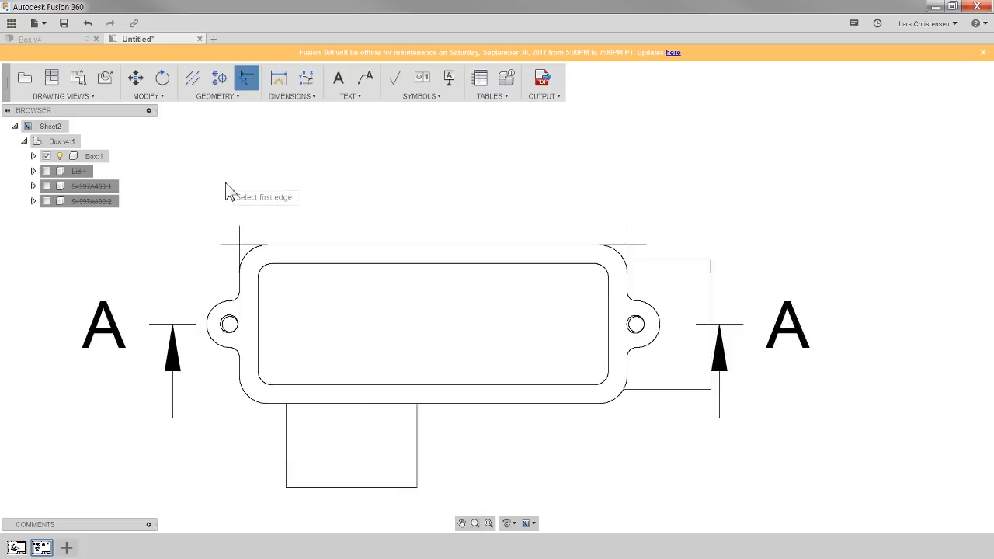
left_click(346, 88)
scroll(269, 215, "down", 3)
scroll(269, 215, "down", 2)
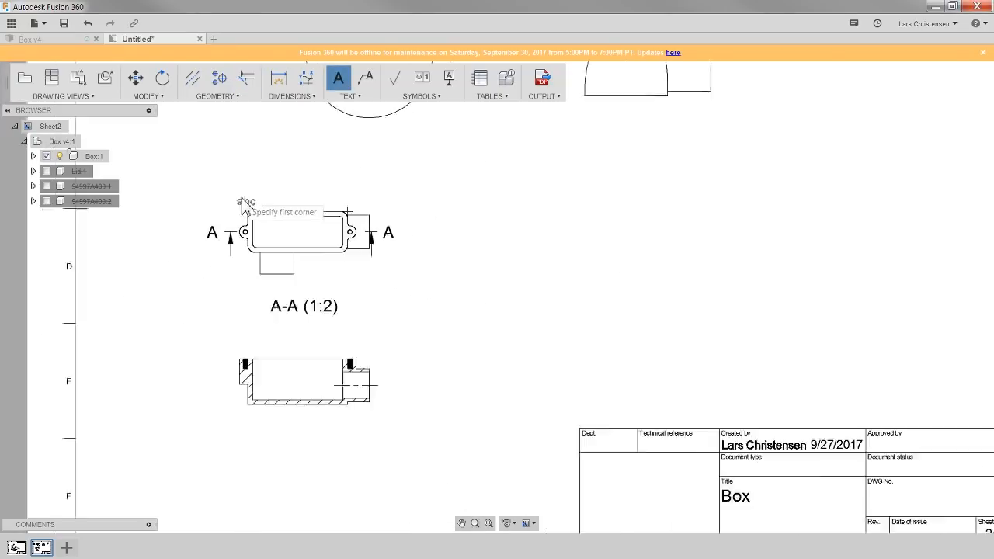
scroll(665, 343, "down", 1)
scroll(701, 299, "up", 2)
scroll(604, 381, "up", 2)
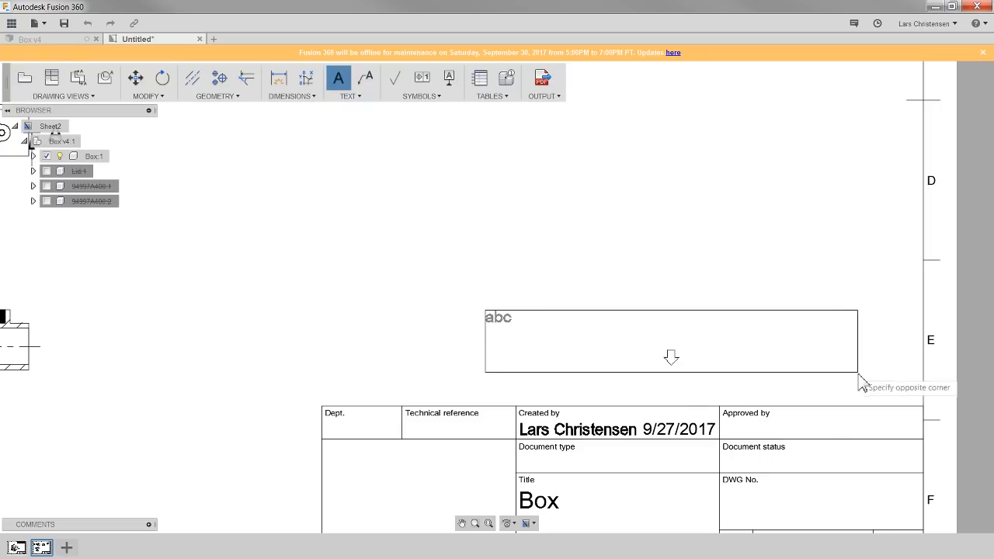
left_click(854, 326)
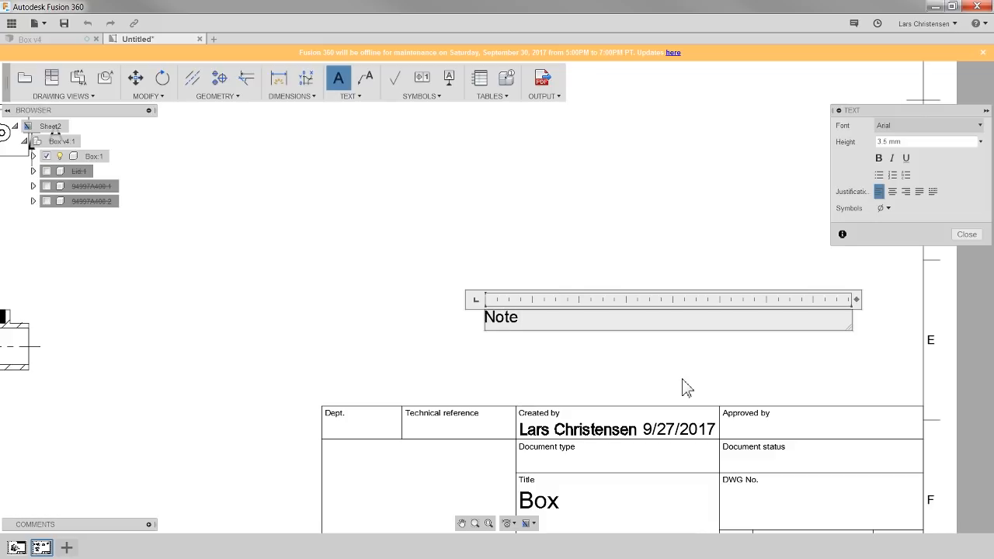
Step: Enter the note "Note:" with "Break all edges" on a second line, and finish the text
type("Note:")
key("Return")
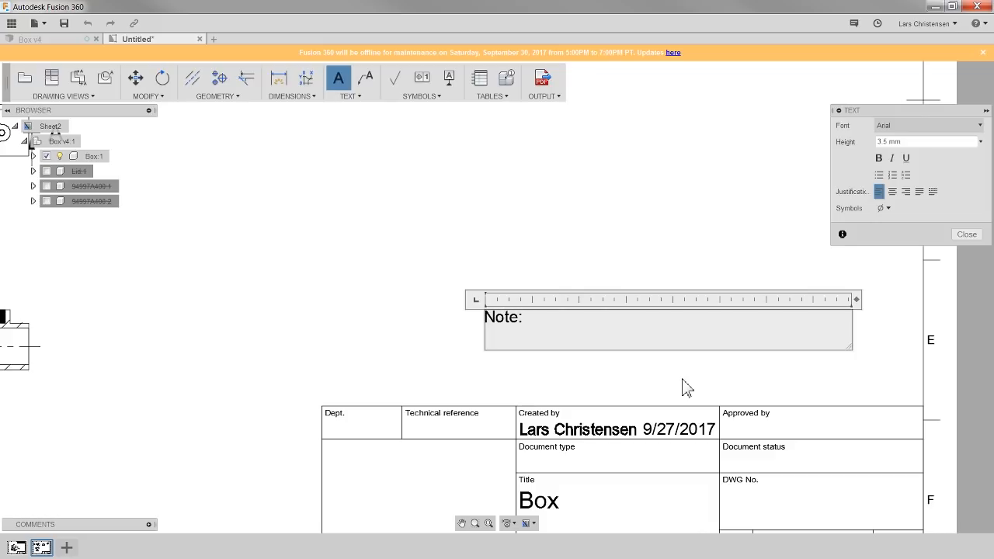
type("Break all ed")
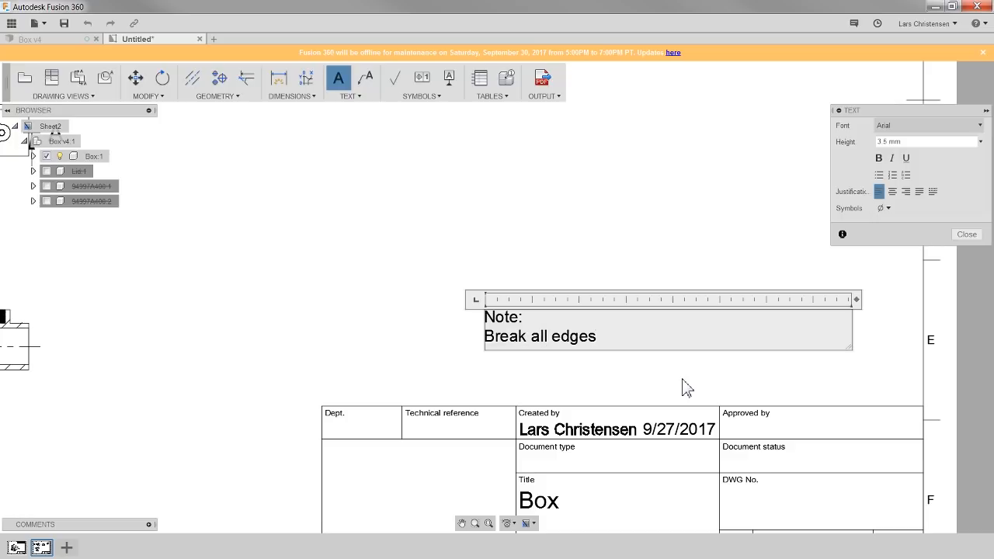
type("ges")
key("Return")
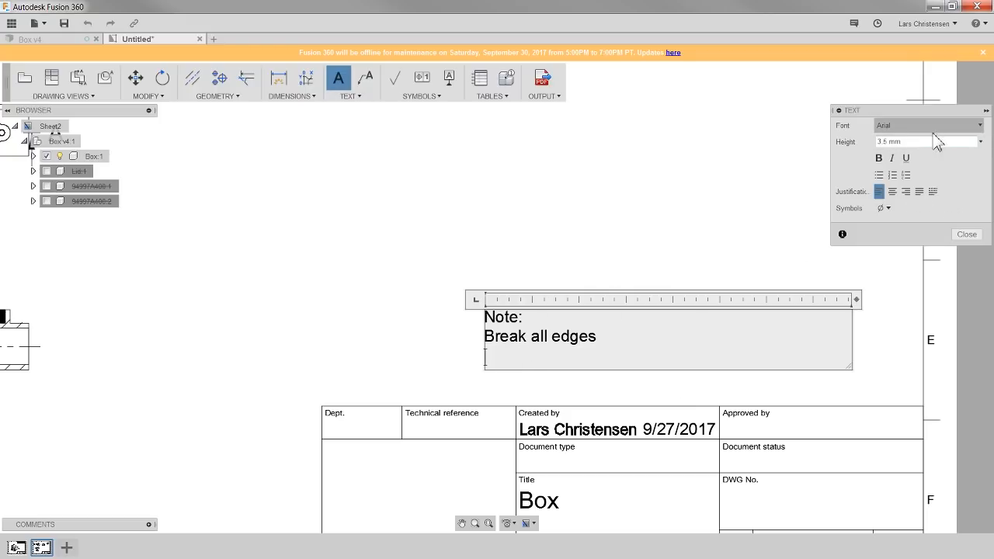
left_click(967, 235)
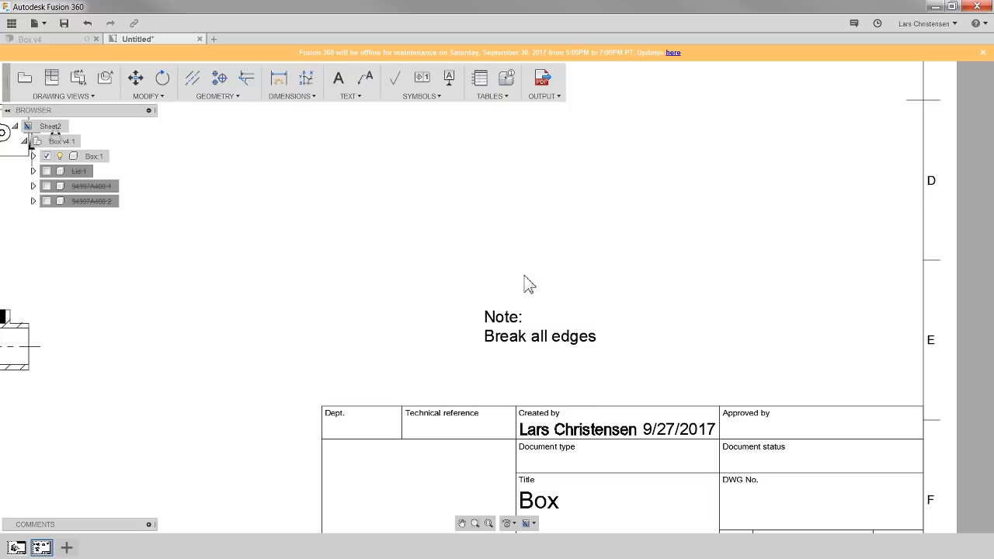
Step: Place a leader from the right-hand screw hole of the sectioned parent view, with its landing up and to the right of the box
scroll(524, 283, "down", 3)
scroll(195, 126, "up", 4)
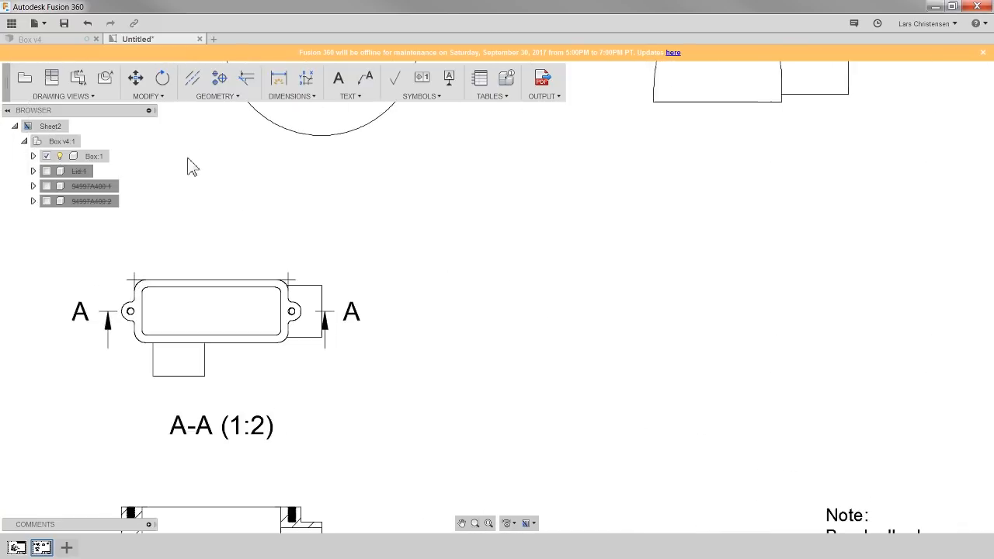
scroll(192, 165, "up", 2)
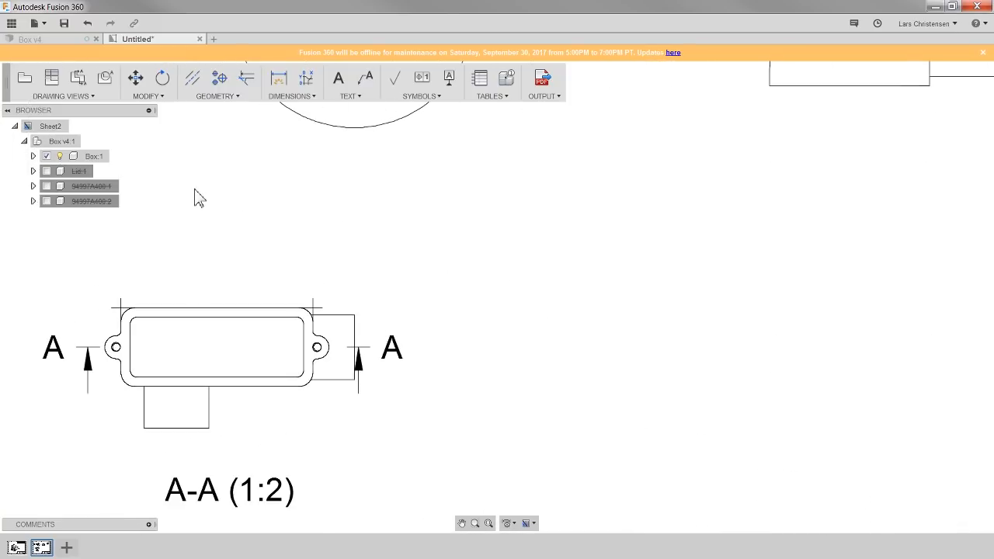
left_click(367, 78)
scroll(282, 326, "up", 4)
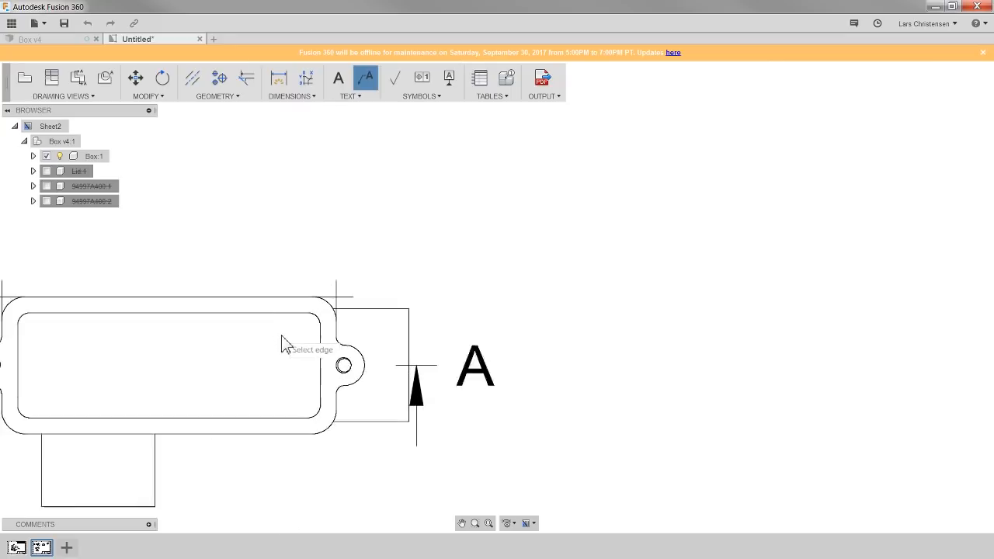
left_click(354, 371)
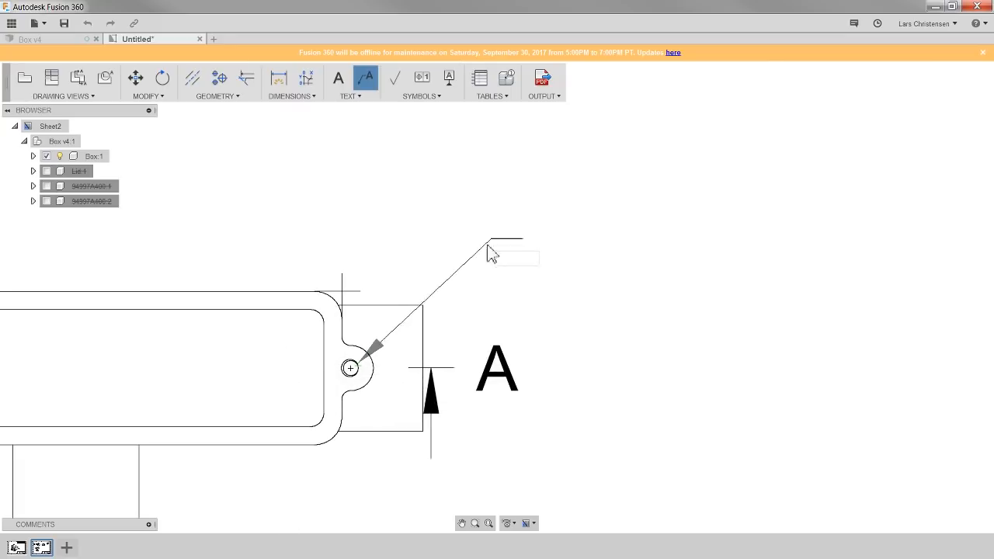
left_click(508, 227)
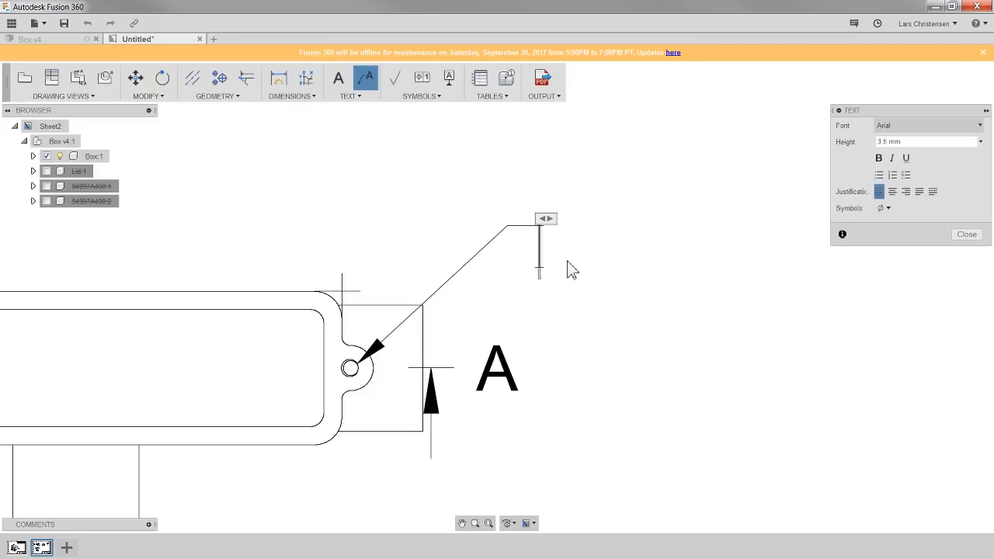
Step: Enter the leader text "M3 X 20 Depth" followed by the depth symbol, and finish the leader
type("M")
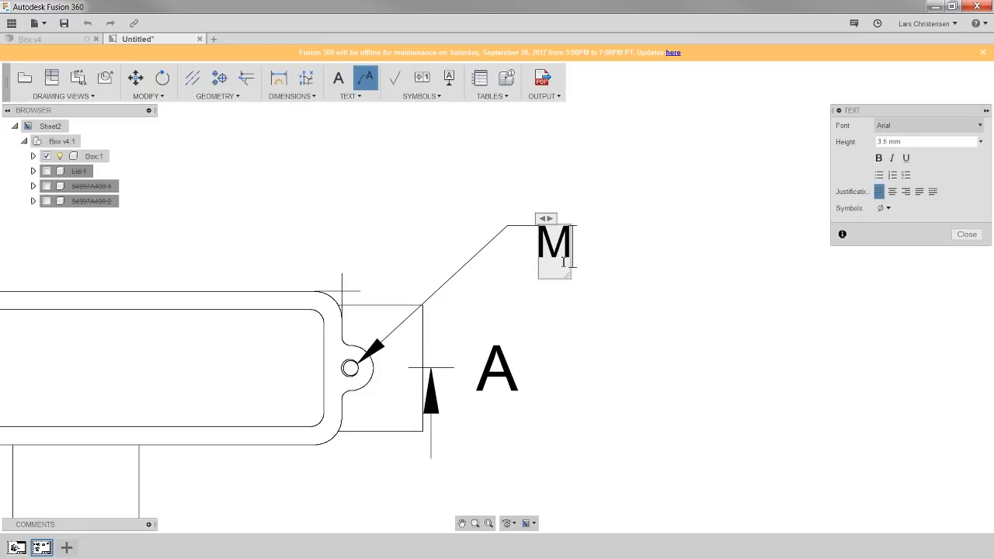
type("3")
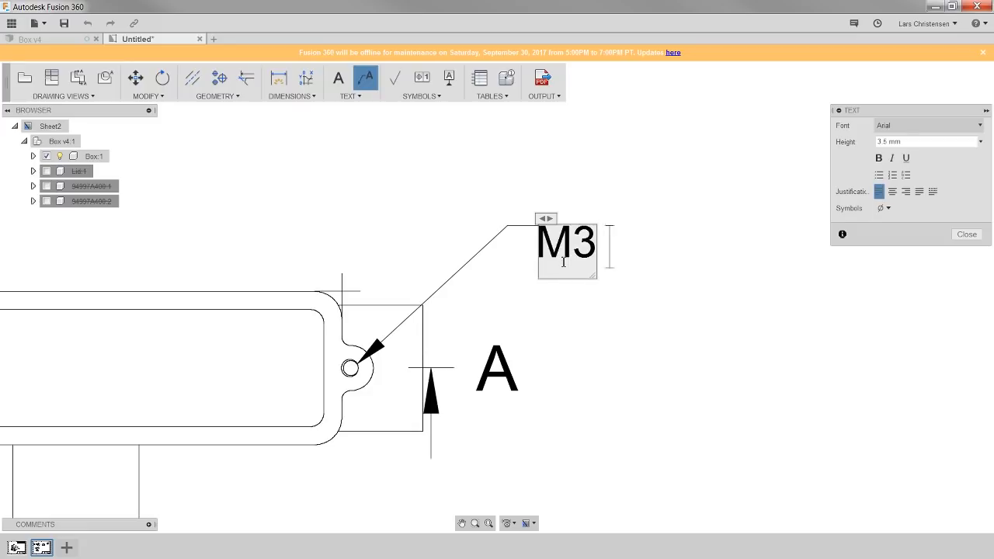
type(" X")
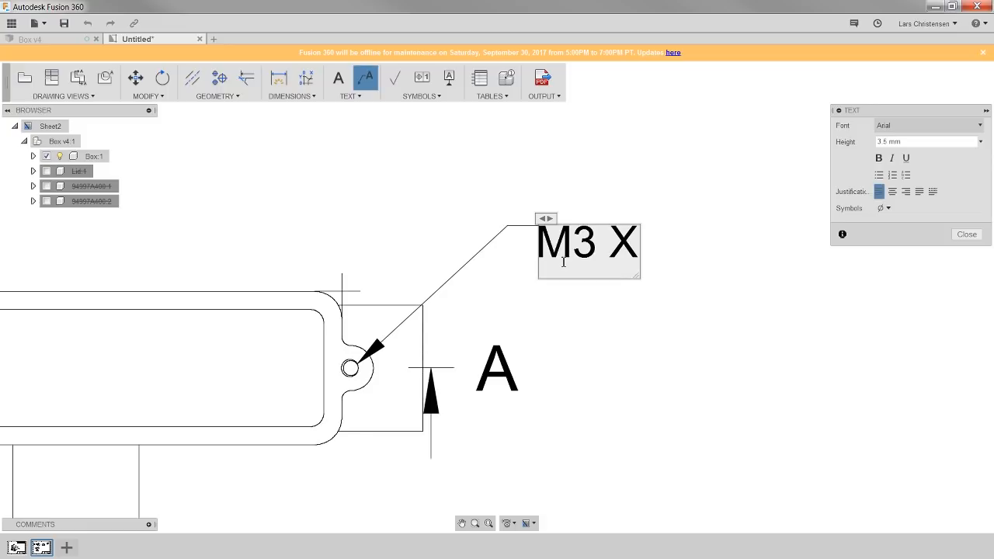
type(" 20")
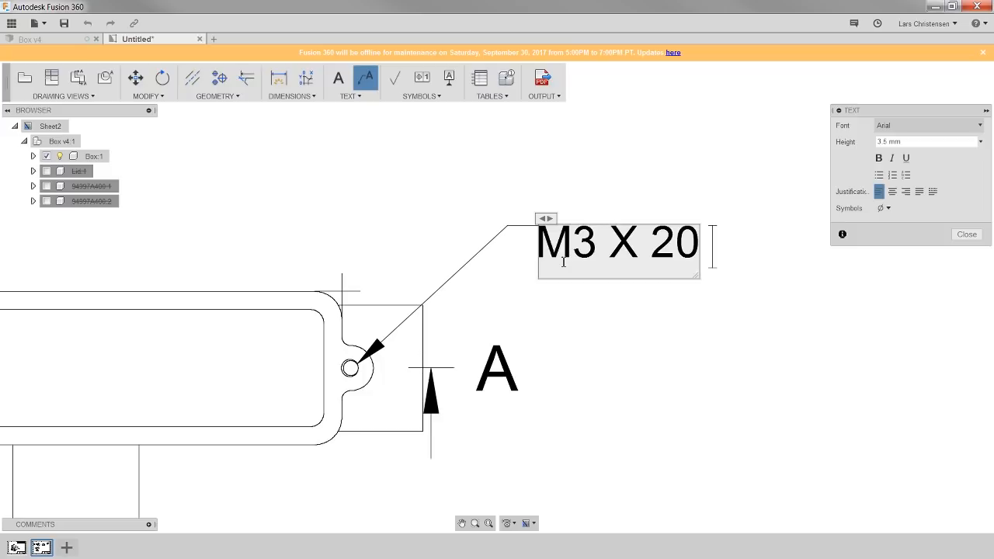
type(" Depth")
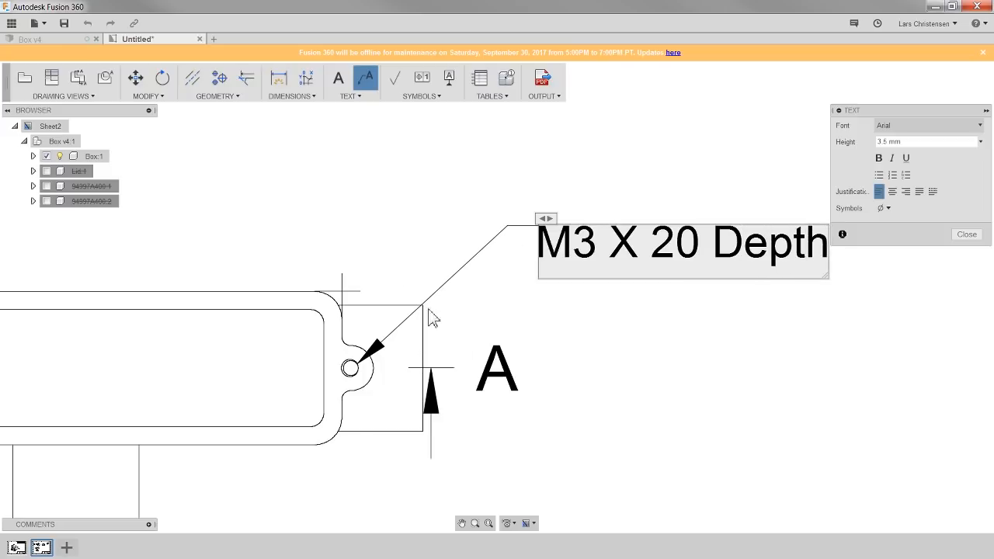
scroll(501, 365, "down", 3)
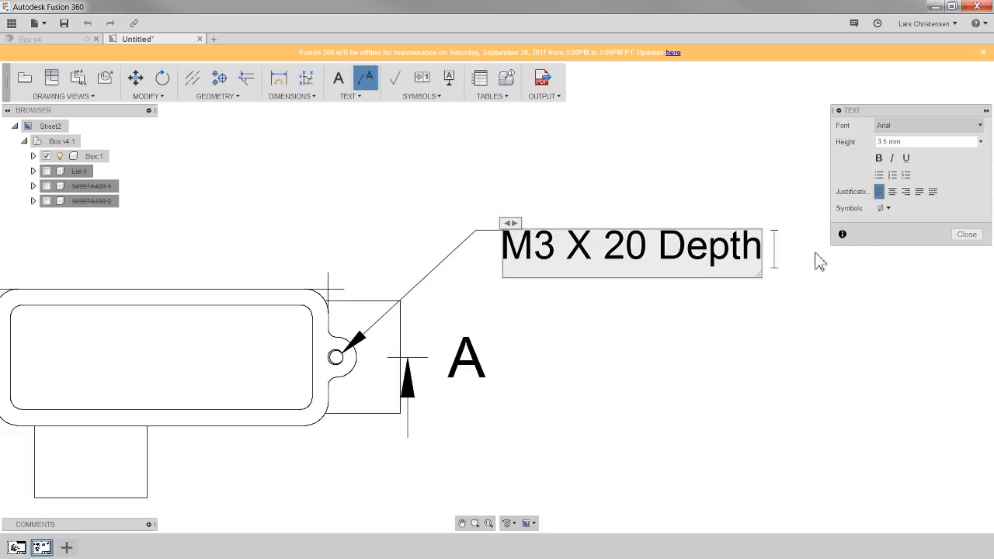
left_click(889, 208)
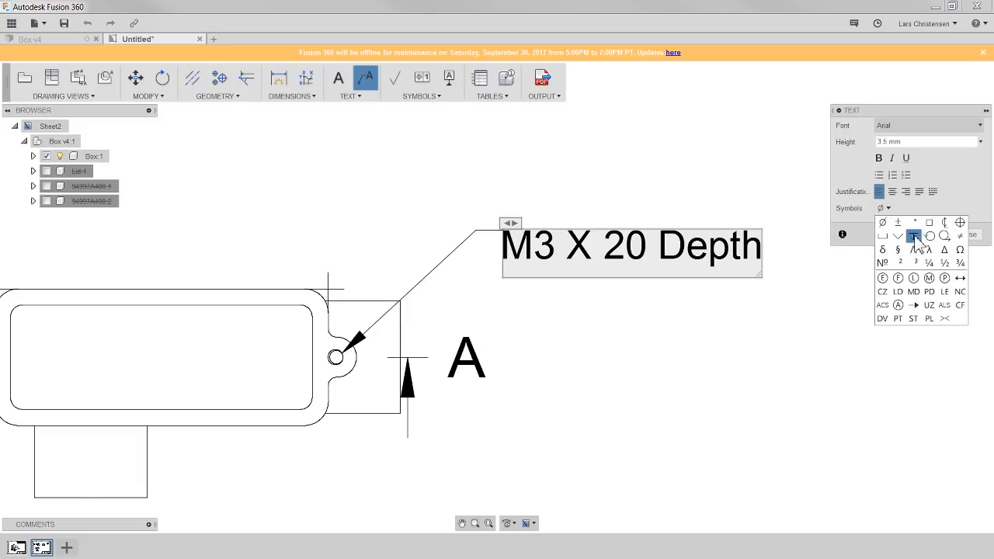
left_click(914, 237)
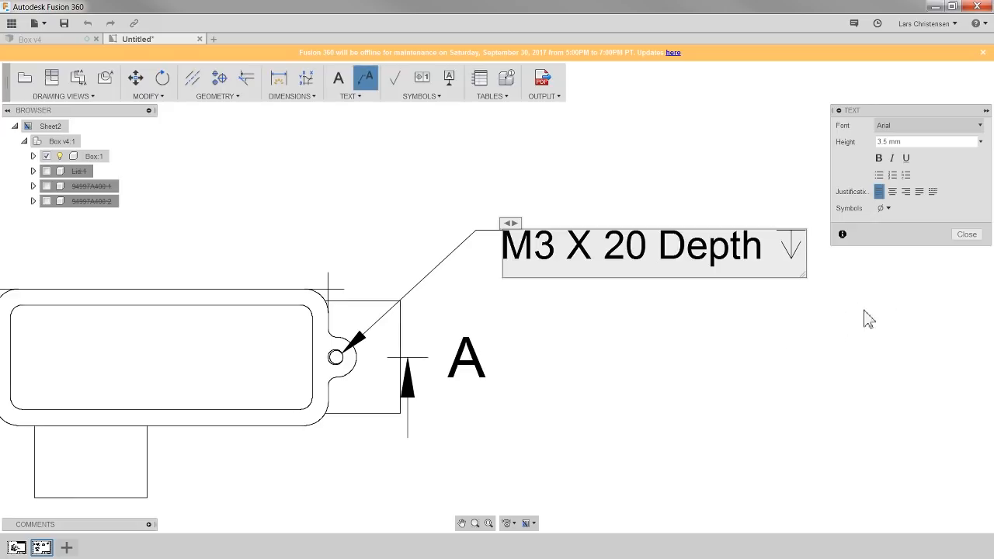
left_click(966, 234)
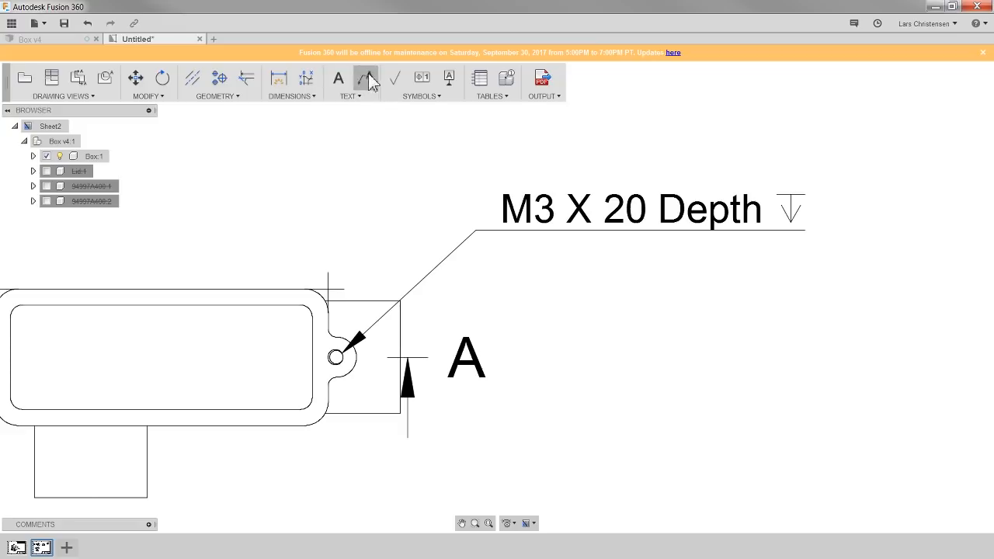
Step: Place a feature control frame on the upper edge of the sectioned parent view, with its leader bent up and to the left of the box
scroll(698, 242, "down", 2)
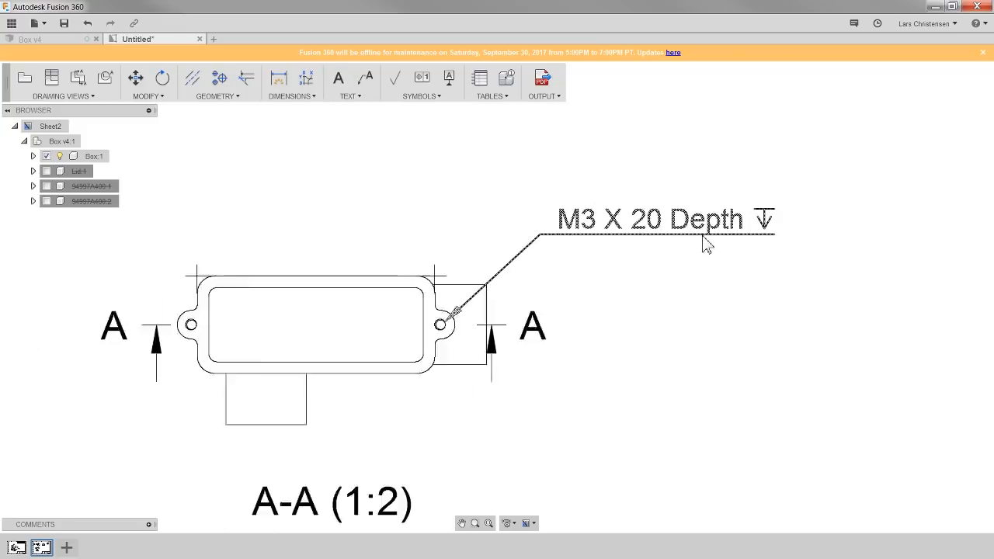
scroll(221, 243, "up", 2)
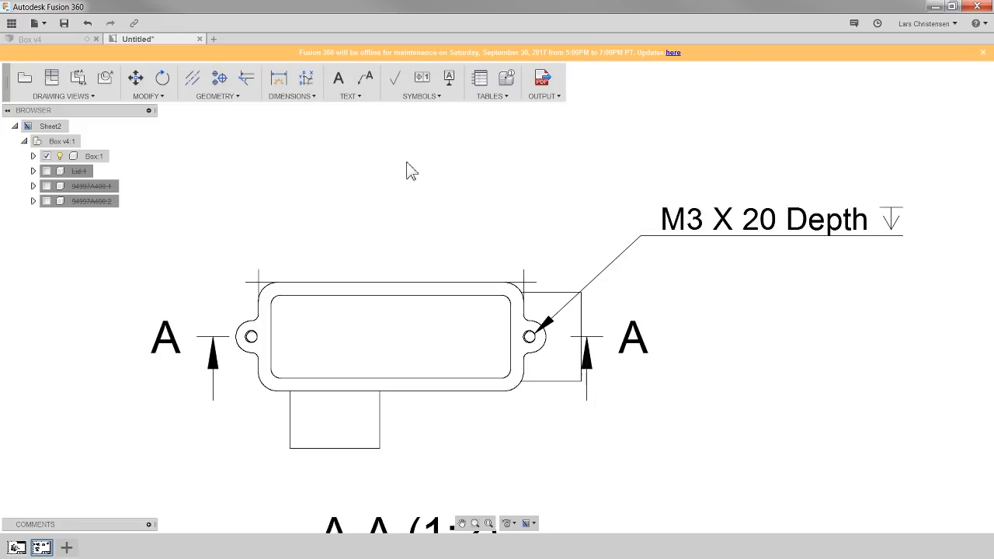
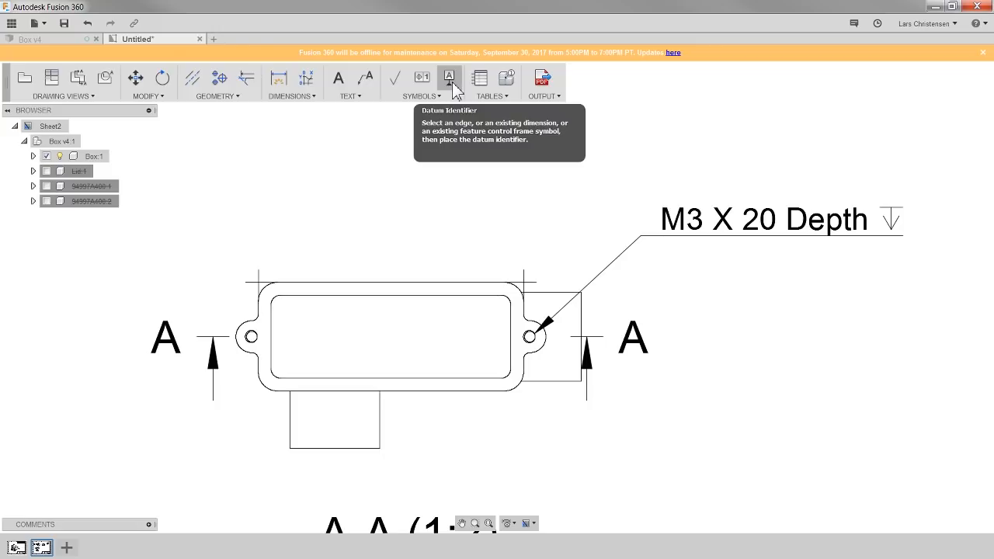
left_click(424, 80)
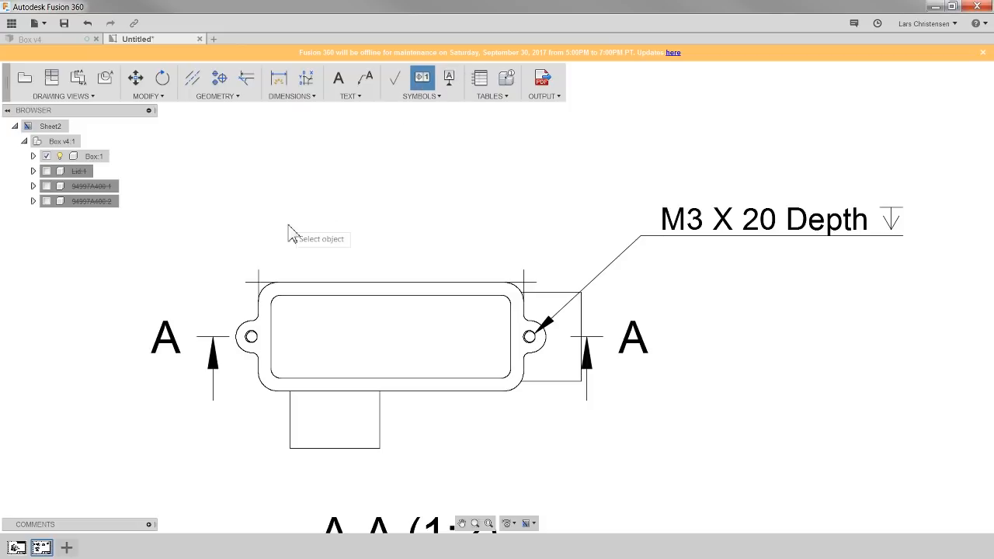
left_click(279, 296)
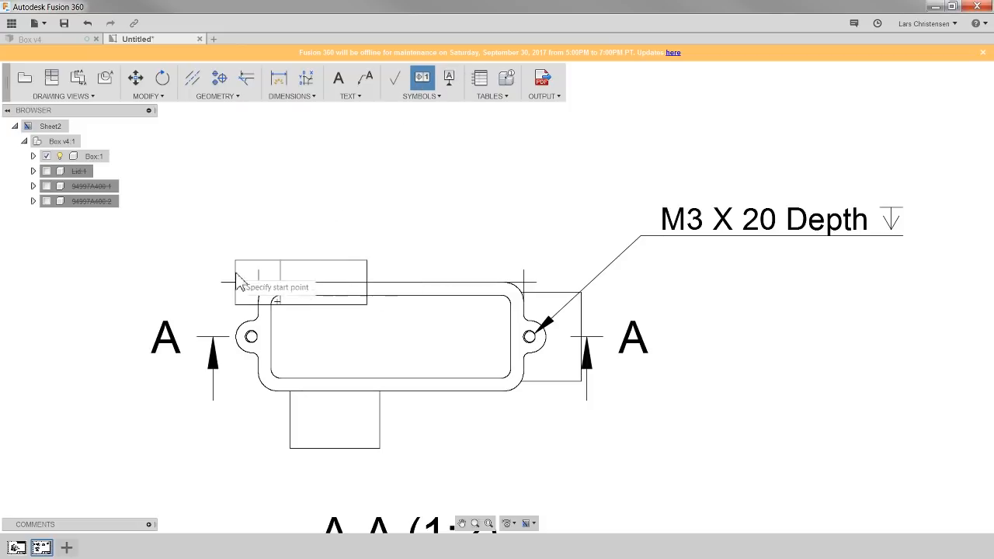
left_click(169, 278)
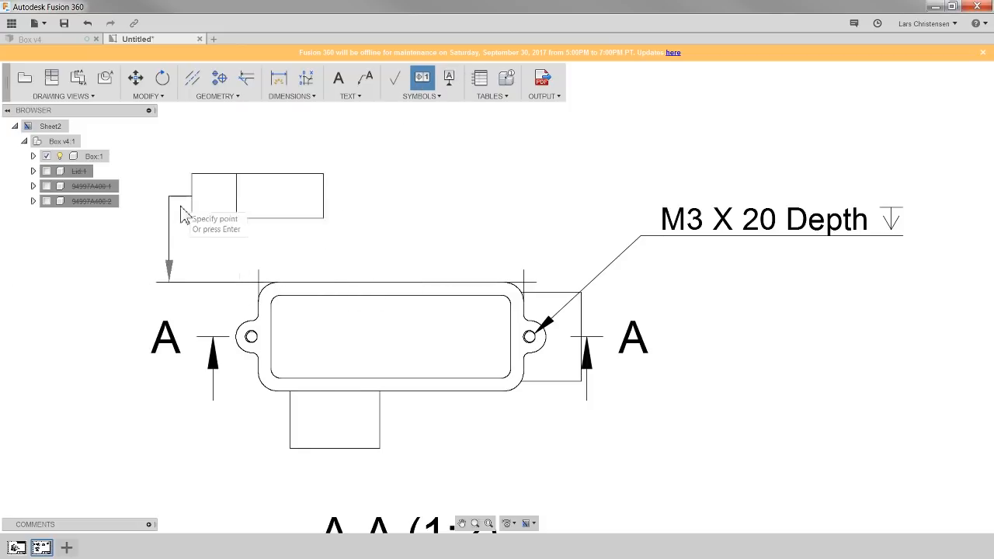
left_click(251, 183)
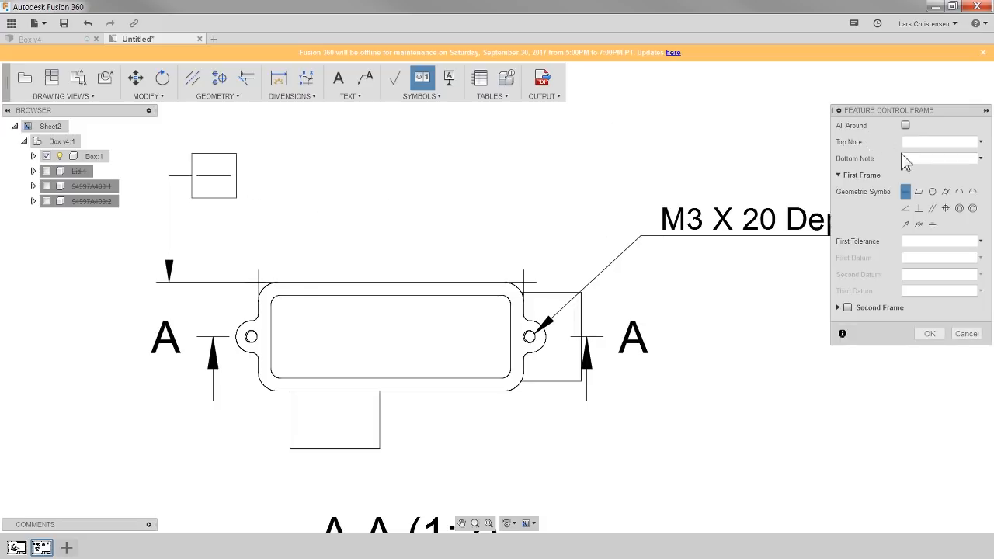
Step: Give the feature control frame the position symbol, a first tolerance of .001 and first datum A, and confirm it
left_click(945, 208)
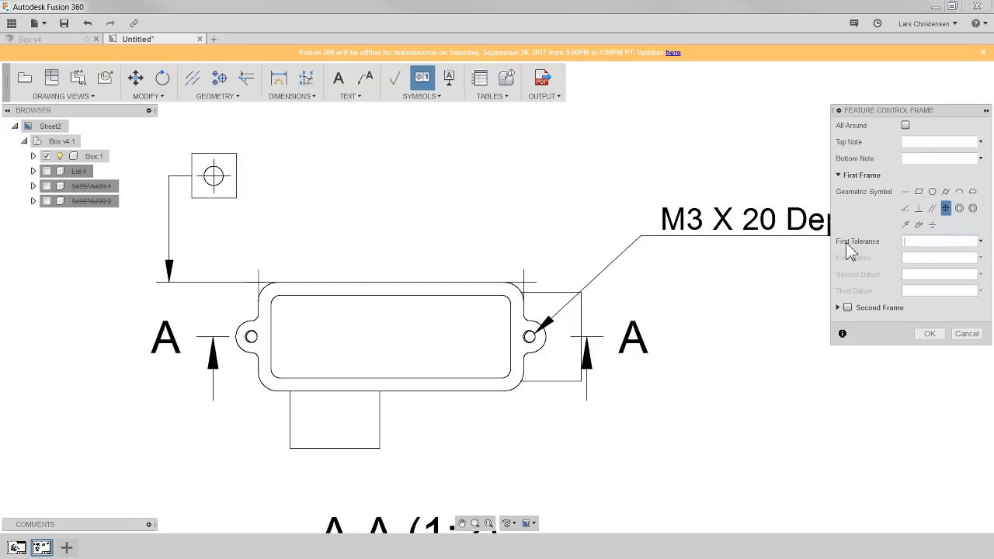
type(".001")
left_click(922, 259)
type("A")
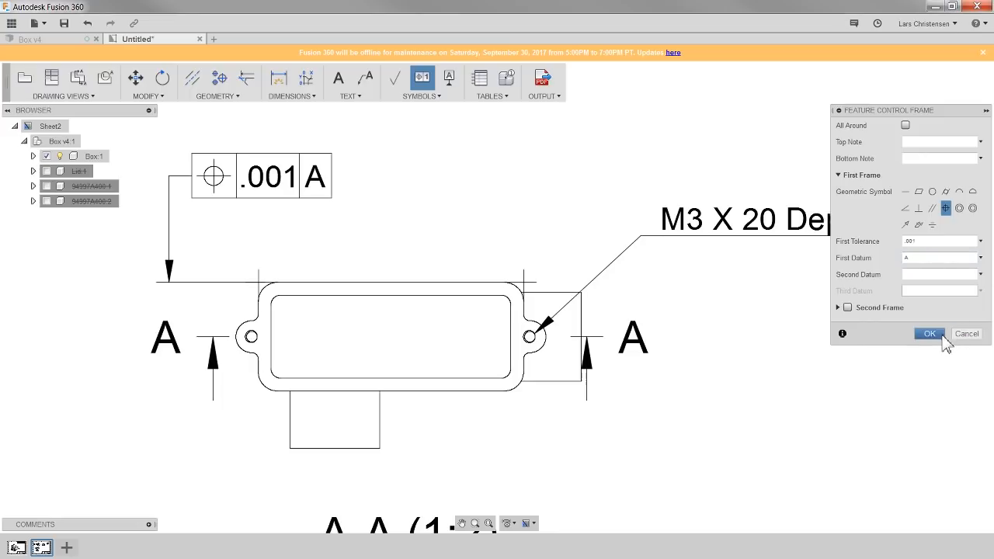
left_click(941, 335)
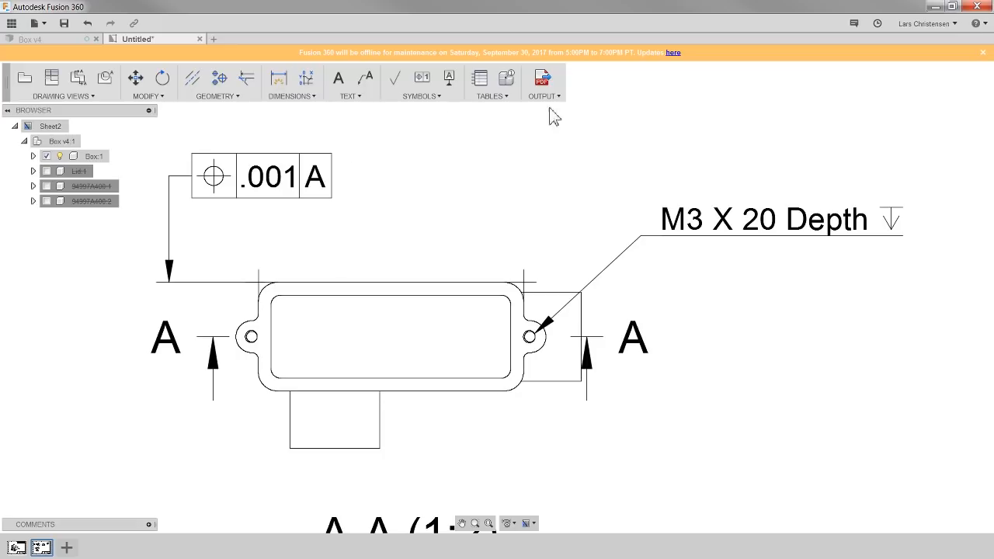
Step: Dimension the width of the boss projecting below the box in the sectioned parent view, placing the dimension beneath it, and end the command
left_click(278, 82)
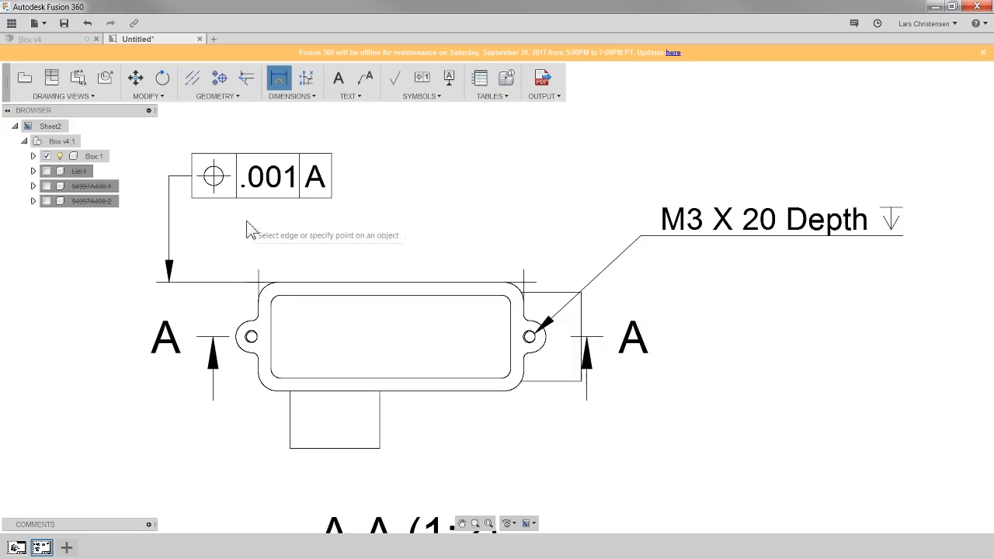
scroll(261, 211, "down", 3)
scroll(259, 384, "up", 4)
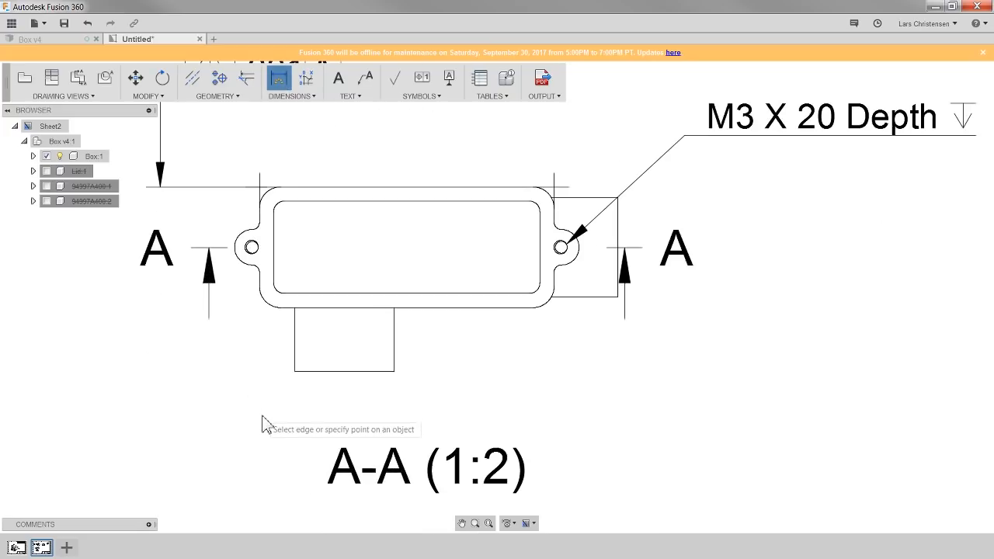
left_click(295, 363)
left_click(394, 365)
left_click(396, 371)
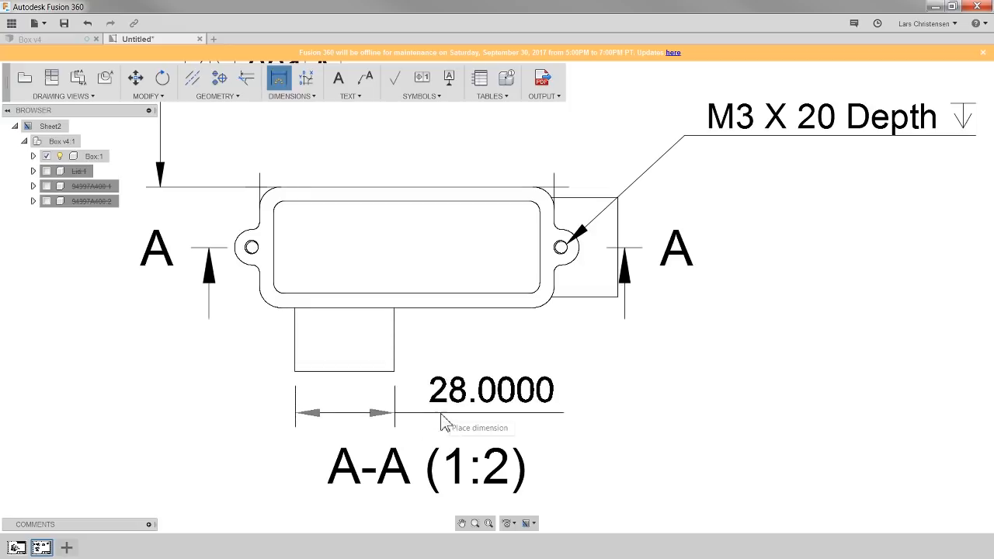
left_click(388, 430)
scroll(392, 465, "up", 4)
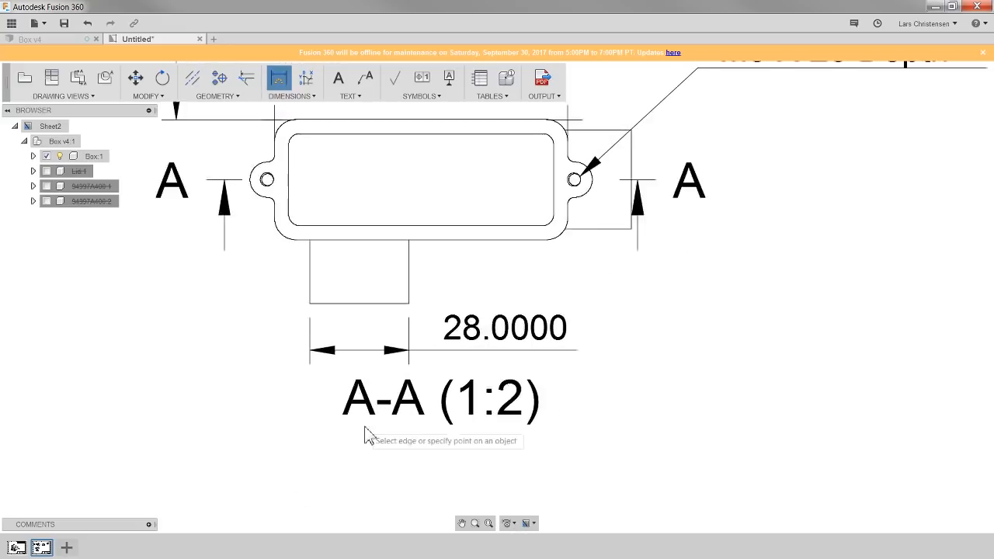
scroll(386, 396, "up", 1)
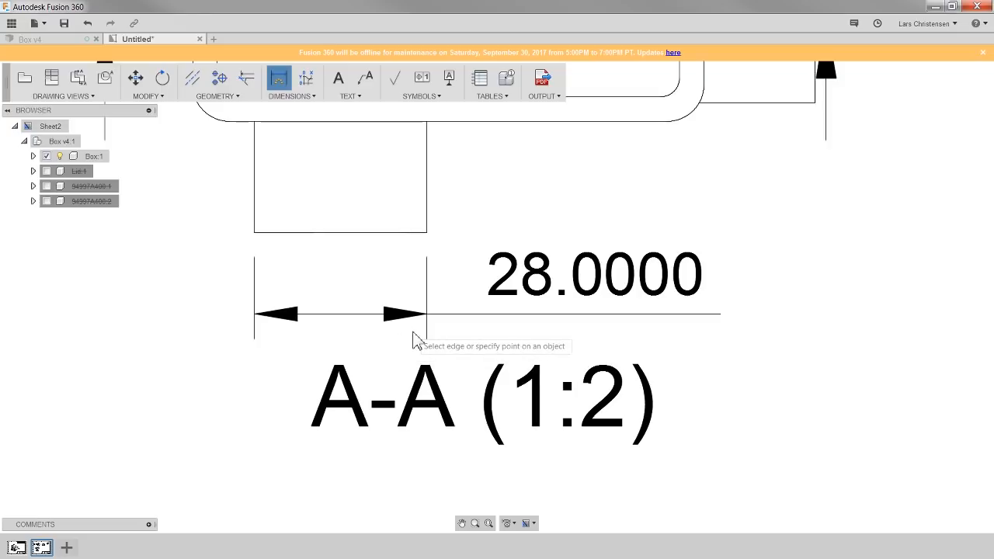
key("Escape")
Step: Reposition the boss width dimension's line and text, moving the text farther right and the line closer to the boss
left_click(397, 317)
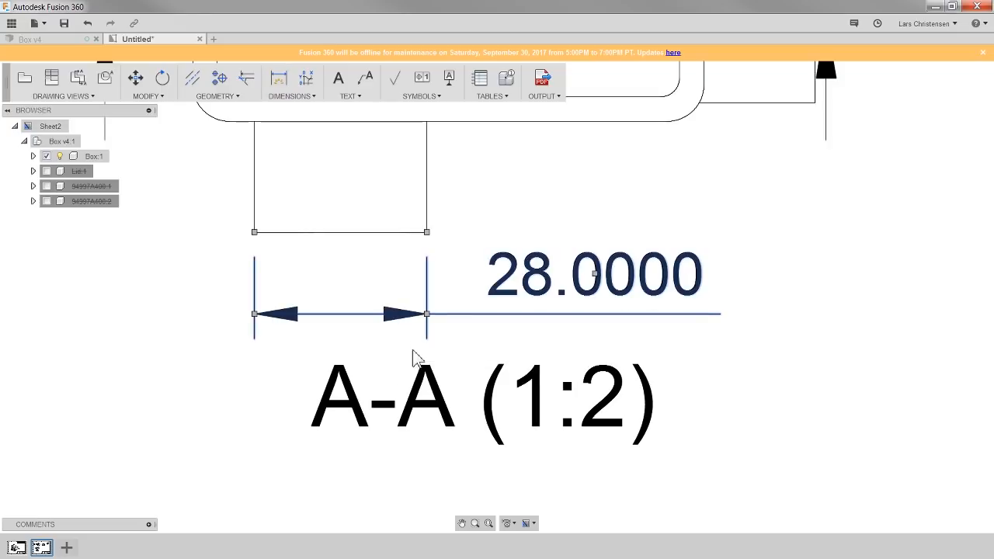
left_click(427, 314)
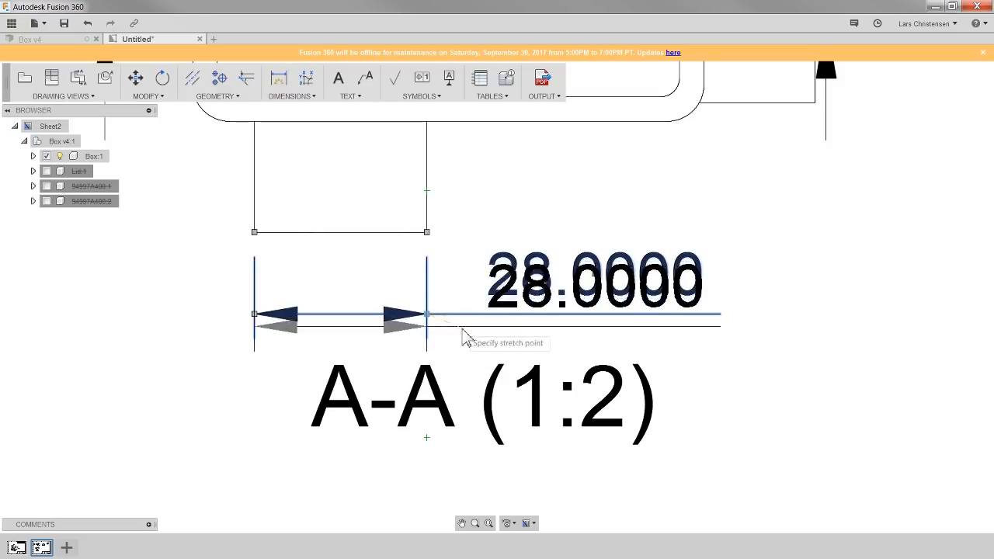
left_click(440, 342)
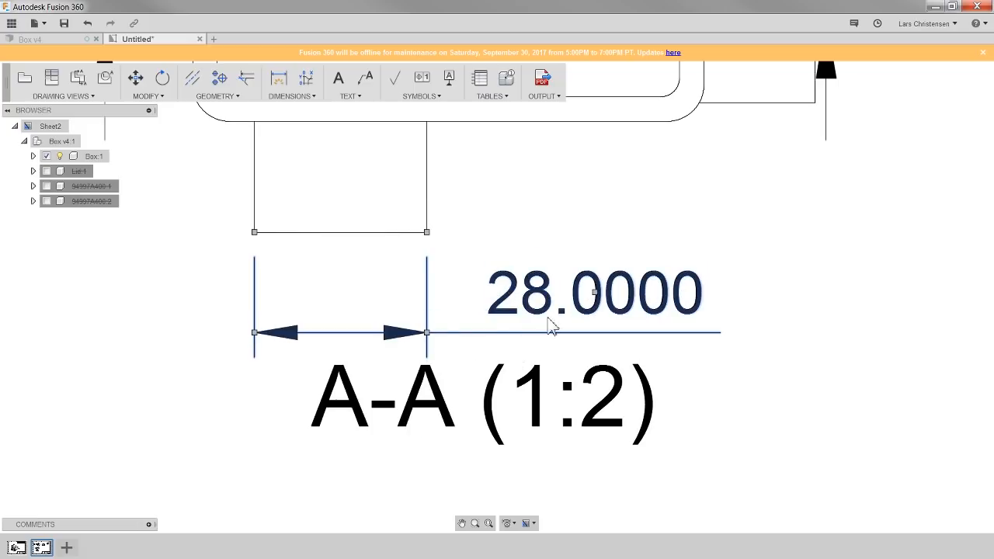
left_click(594, 293)
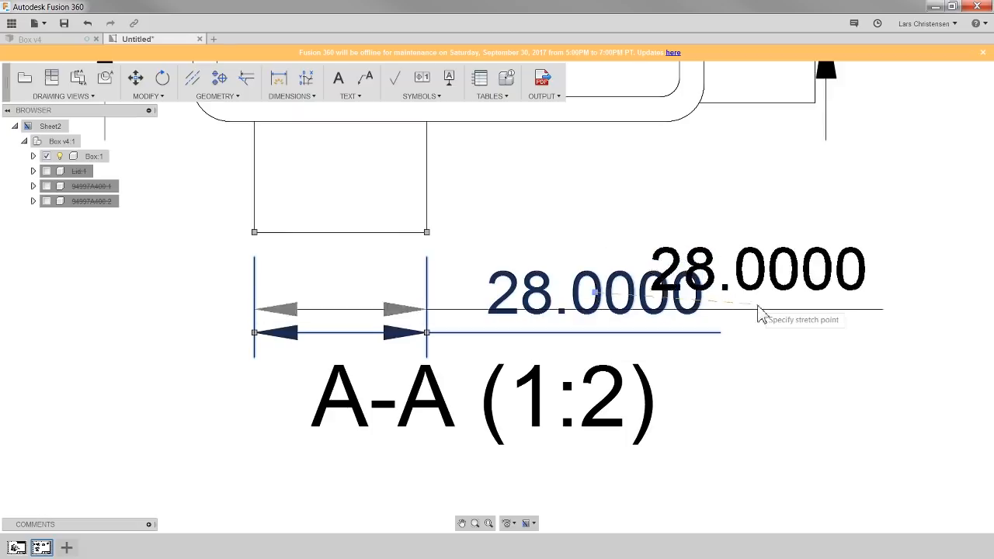
left_click(717, 279)
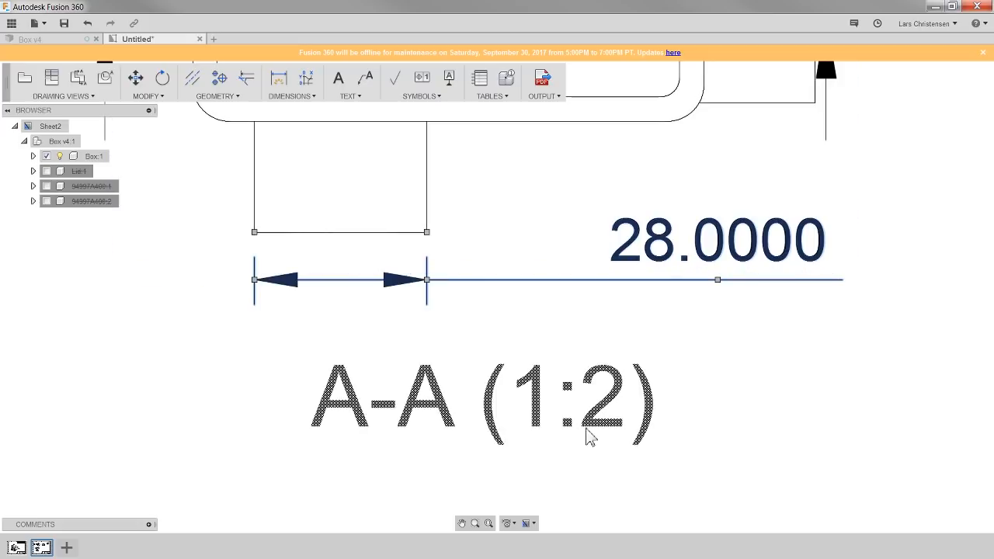
Step: Set the drawing's linear dimension precision to 0.123
left_click(508, 524)
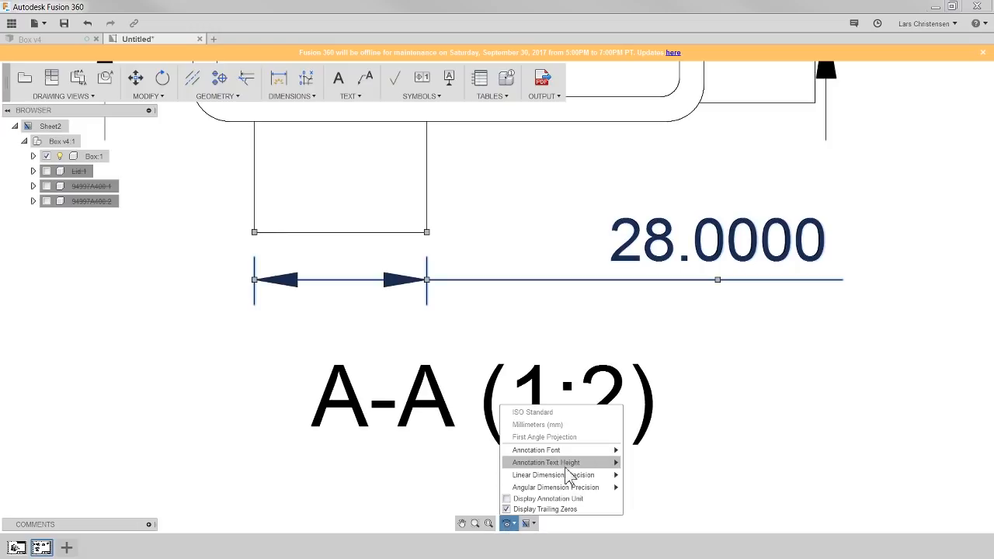
mouse_move(565, 475)
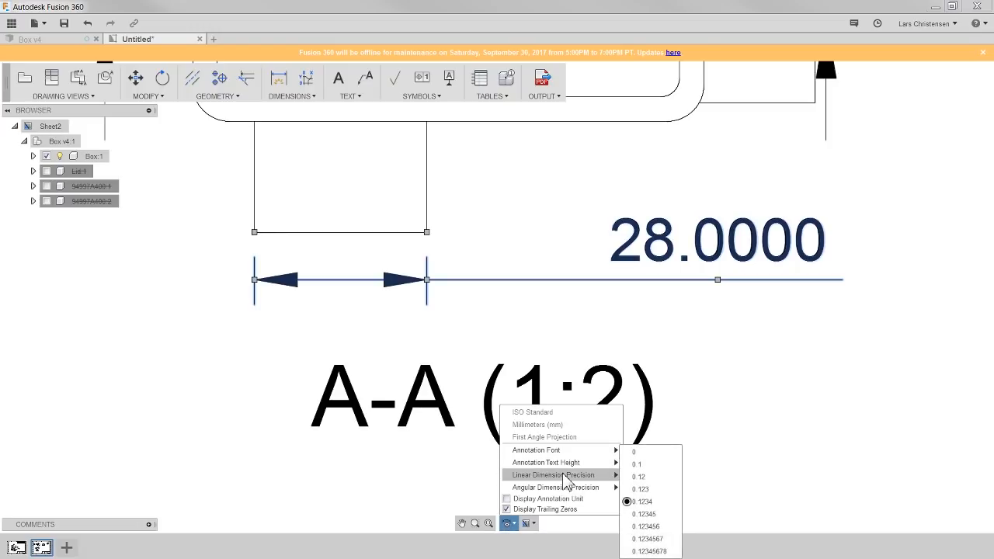
left_click(649, 489)
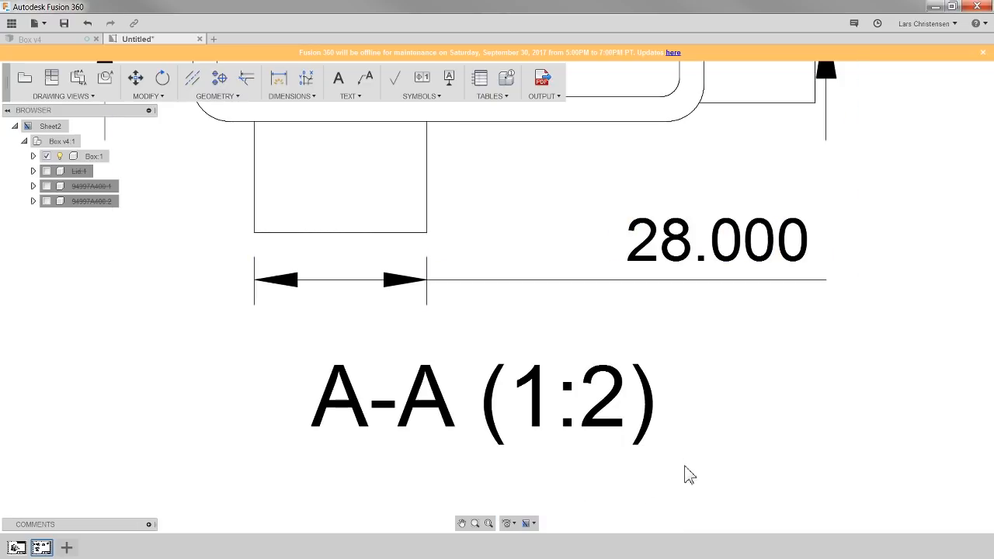
Step: Open the boss width dimension for editing and set its primary precision to 0.12345
double_click(732, 250)
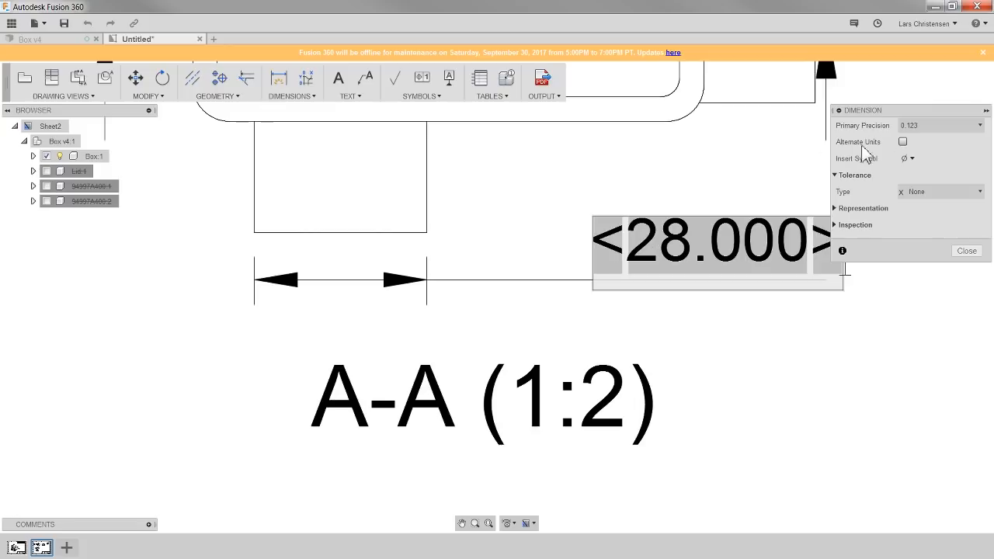
left_click(953, 126)
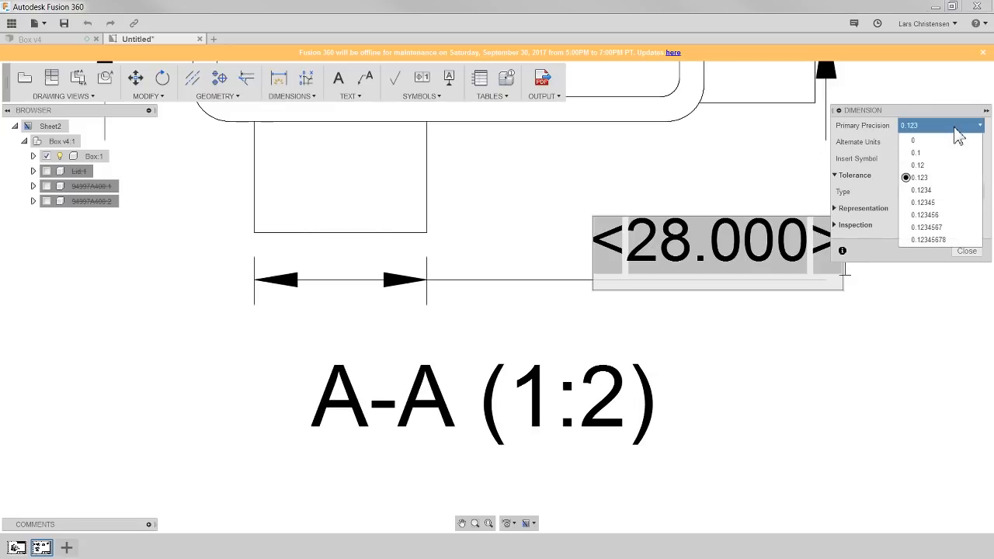
left_click(953, 203)
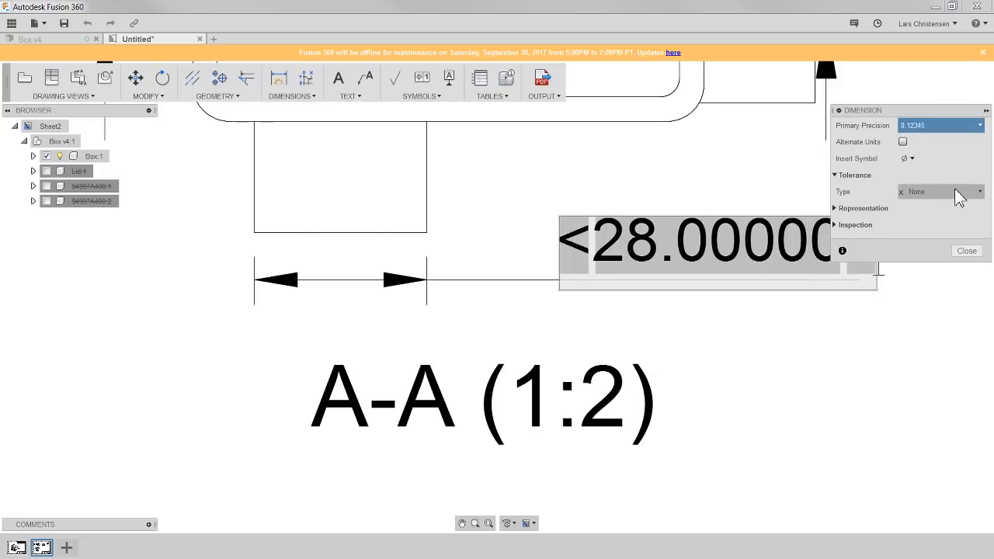
left_click(904, 144)
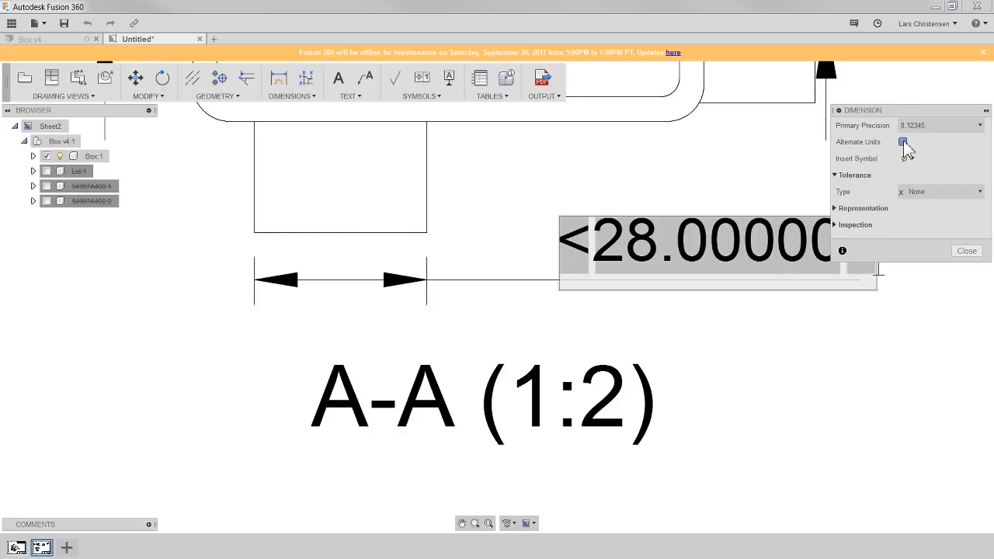
left_click(907, 143)
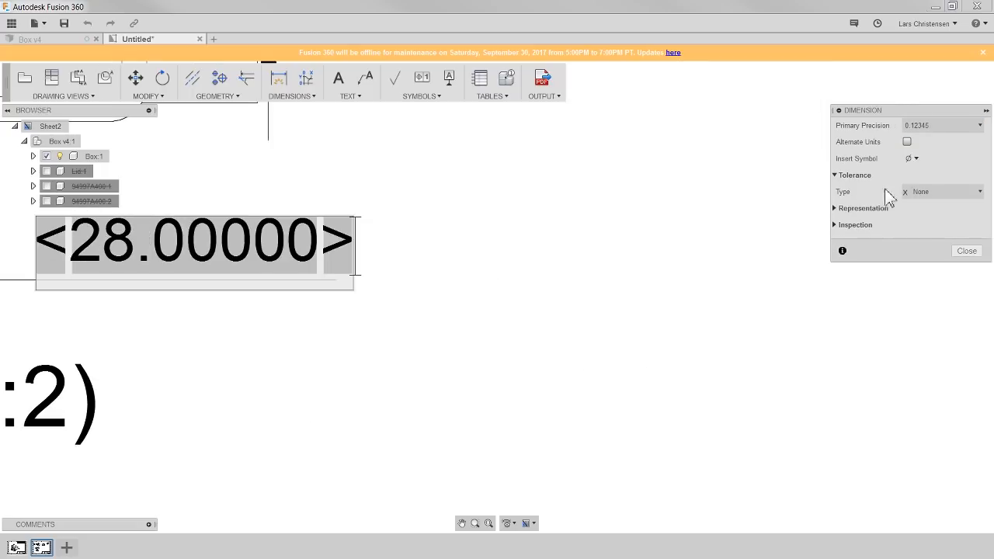
left_click(914, 160)
left_click(918, 162)
left_click(961, 193)
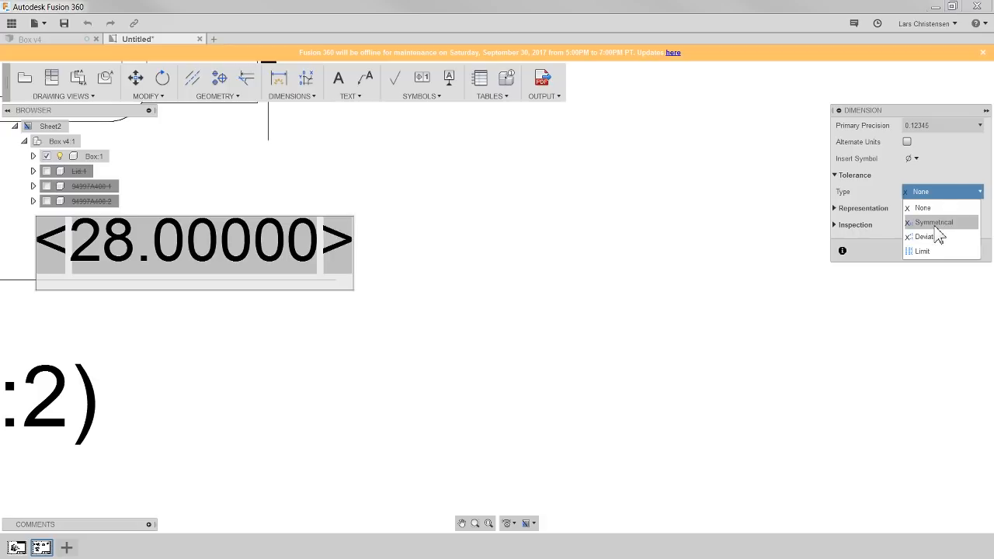
left_click(958, 161)
Step: Finish editing the boss width dimension and close its settings
scroll(721, 383, "down", 3)
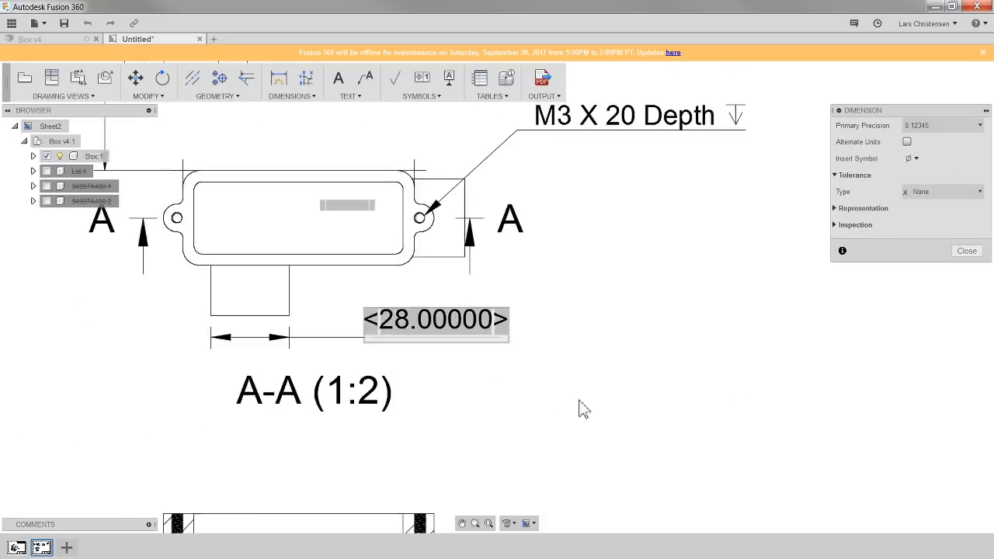
scroll(562, 401, "down", 2)
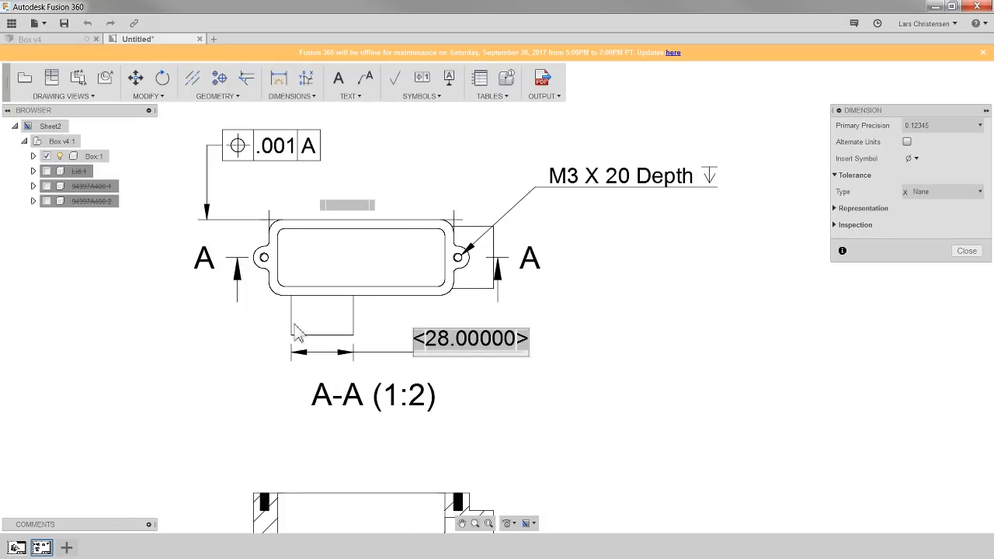
left_click(971, 254)
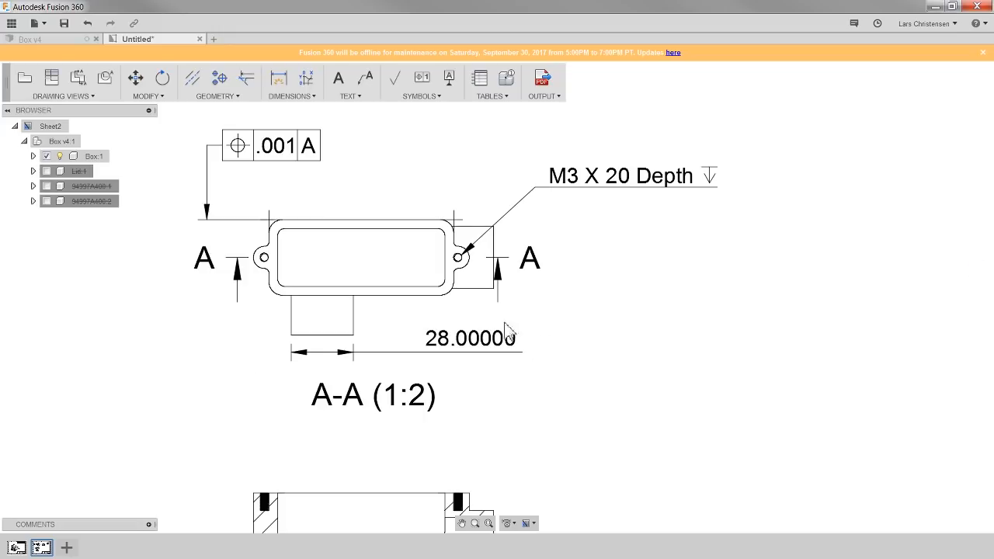
Step: Start ordinate dimensioning on the leftmost end view, setting the origin at the box's upper-right corner and placing the zero dimension beside it
scroll(366, 321, "down", 3)
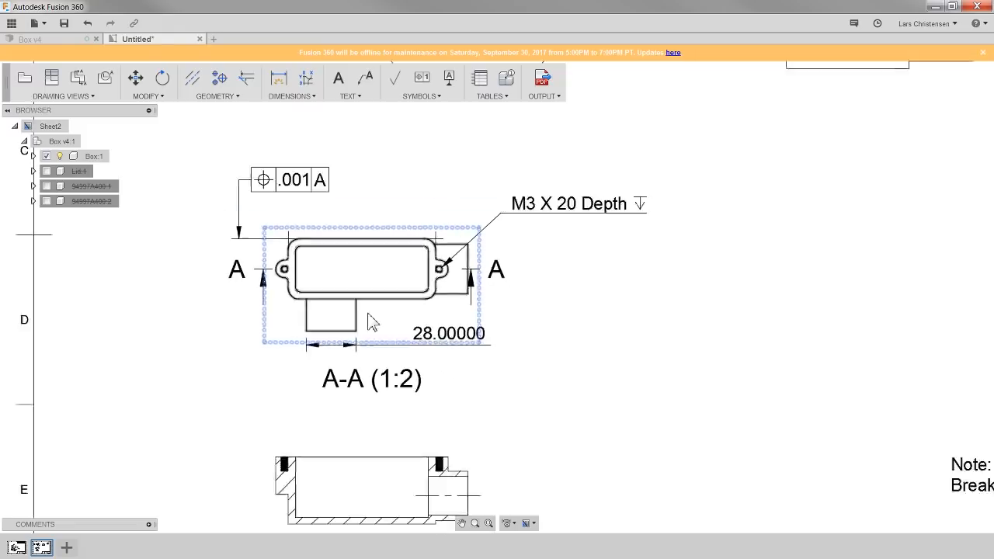
scroll(494, 449, "down", 2)
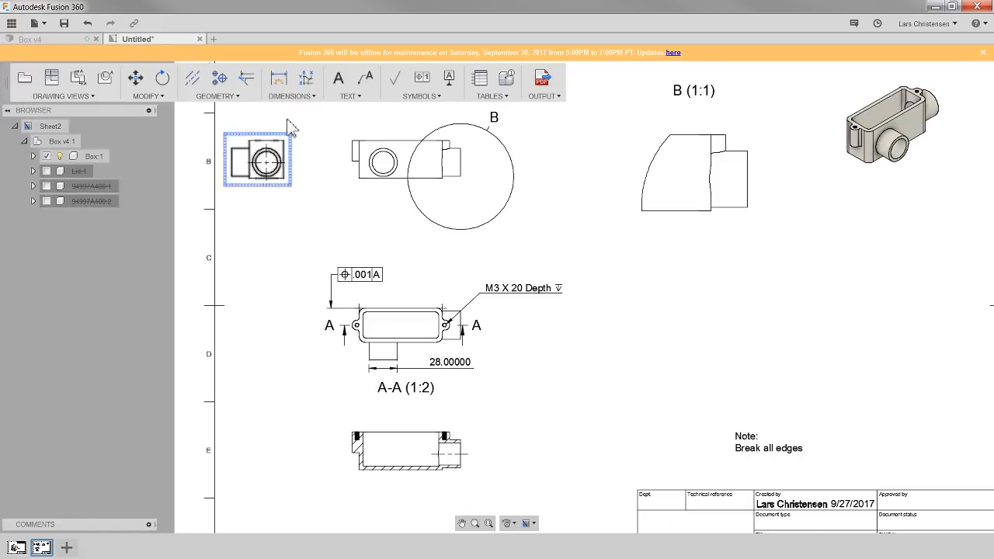
scroll(206, 124, "up", 5)
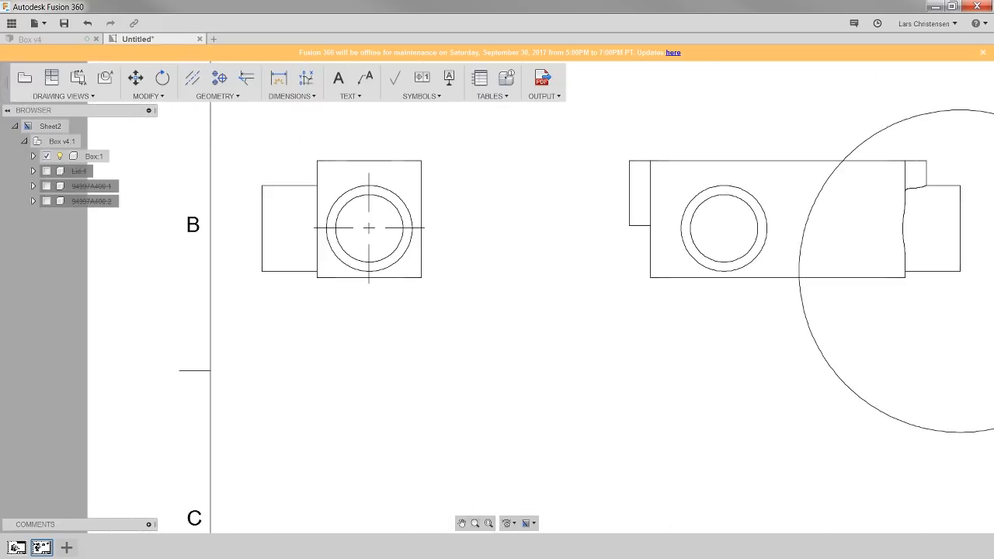
scroll(411, 202, "up", 2)
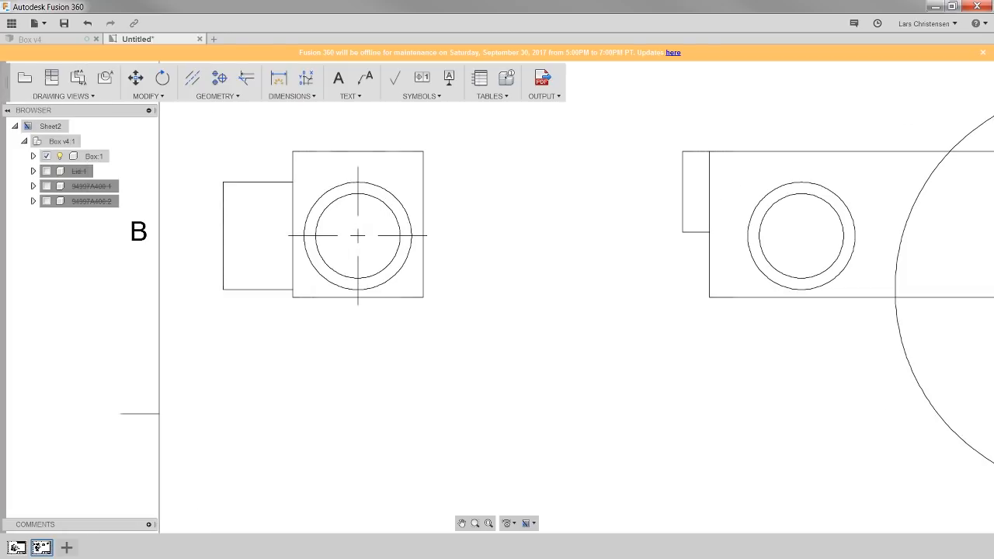
scroll(650, 315, "down", 2)
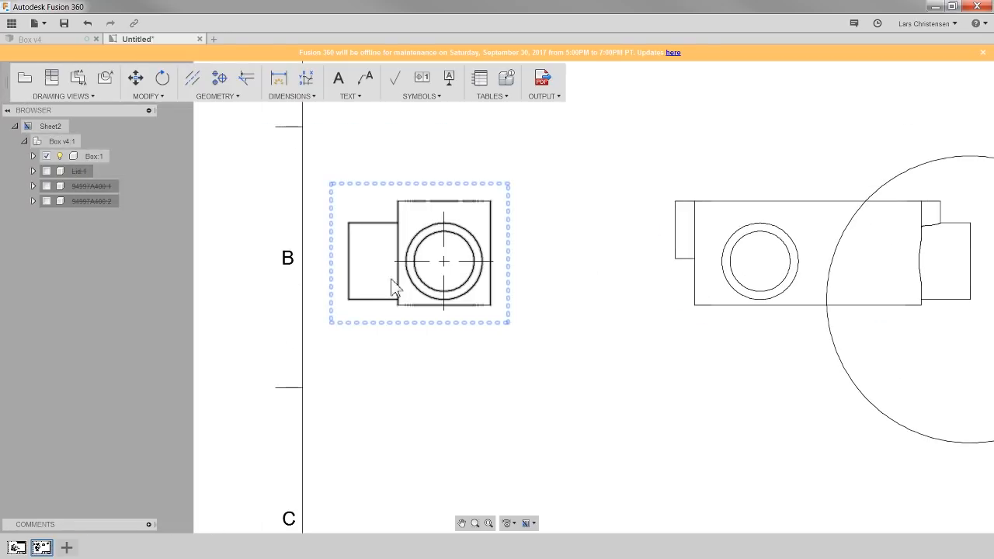
left_click(303, 81)
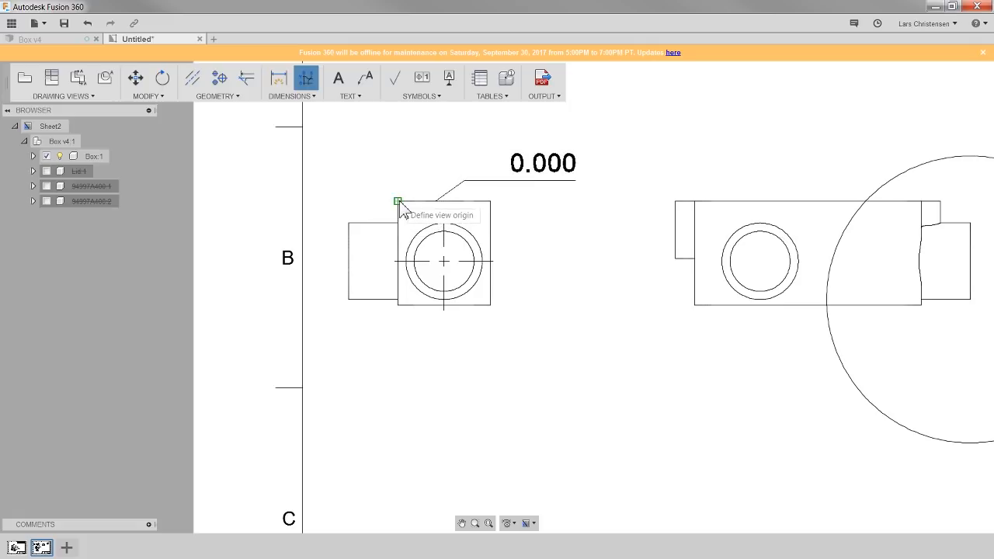
left_click(490, 202)
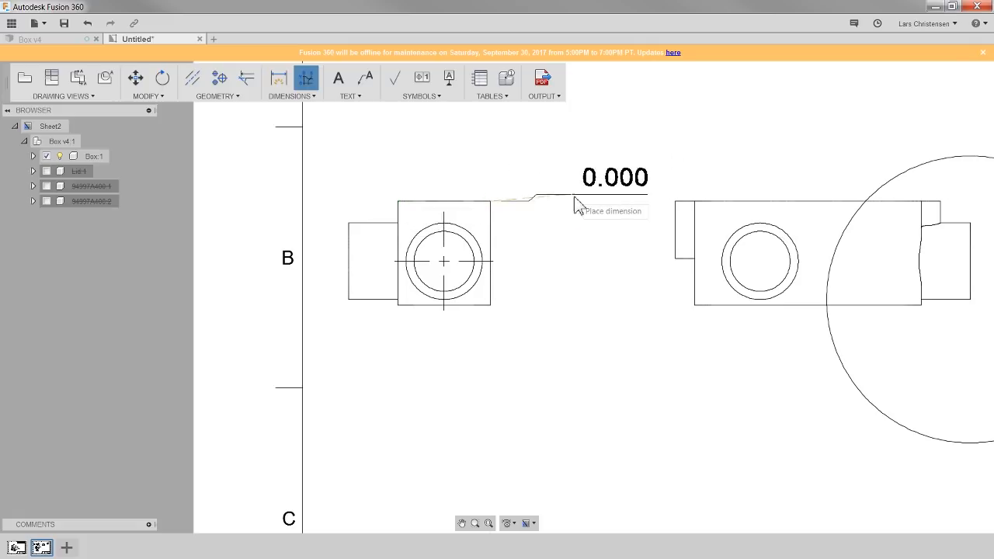
left_click(552, 207)
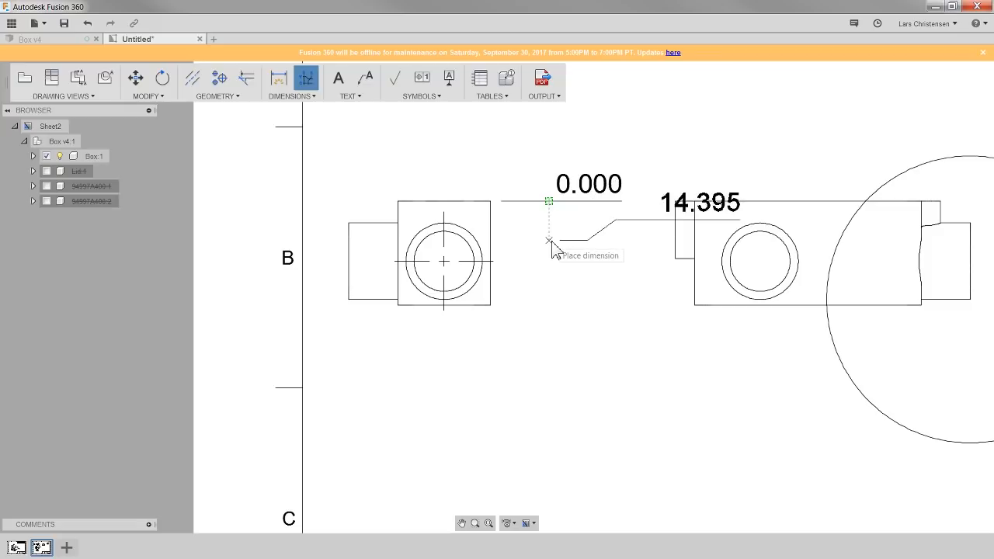
Step: Add ordinate dimensions for the side boss's upper edge and the round boss's center, stacked below the zero dimension
left_click(398, 224)
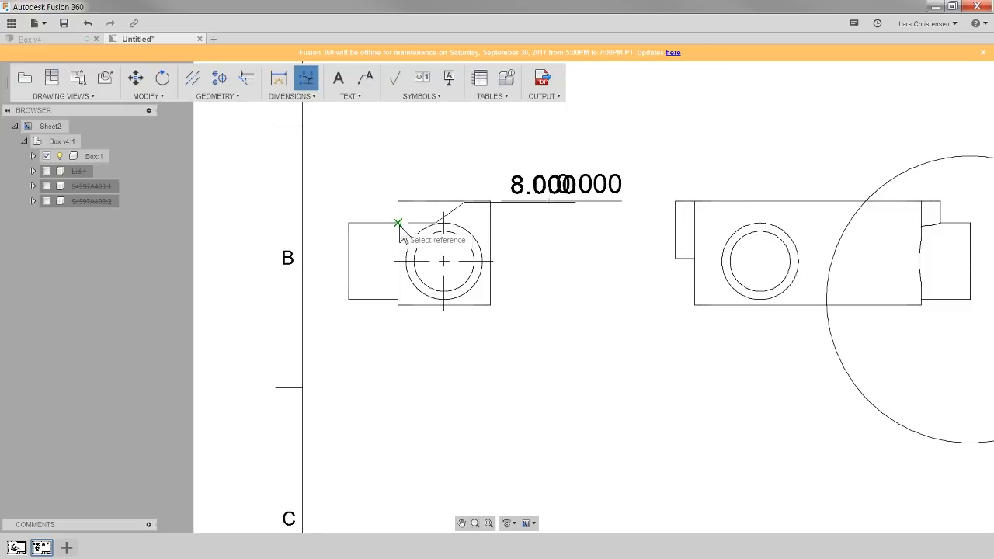
left_click(551, 246)
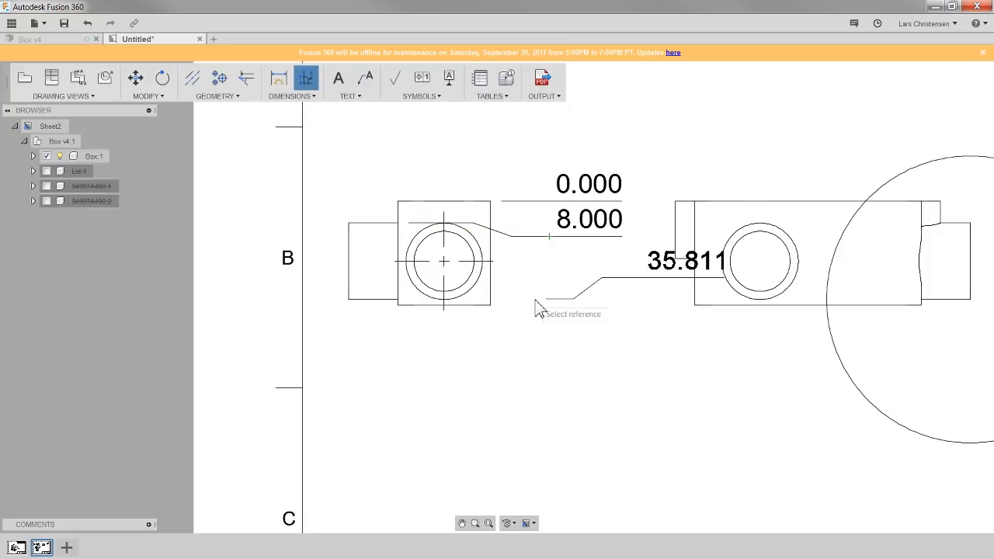
left_click(445, 261)
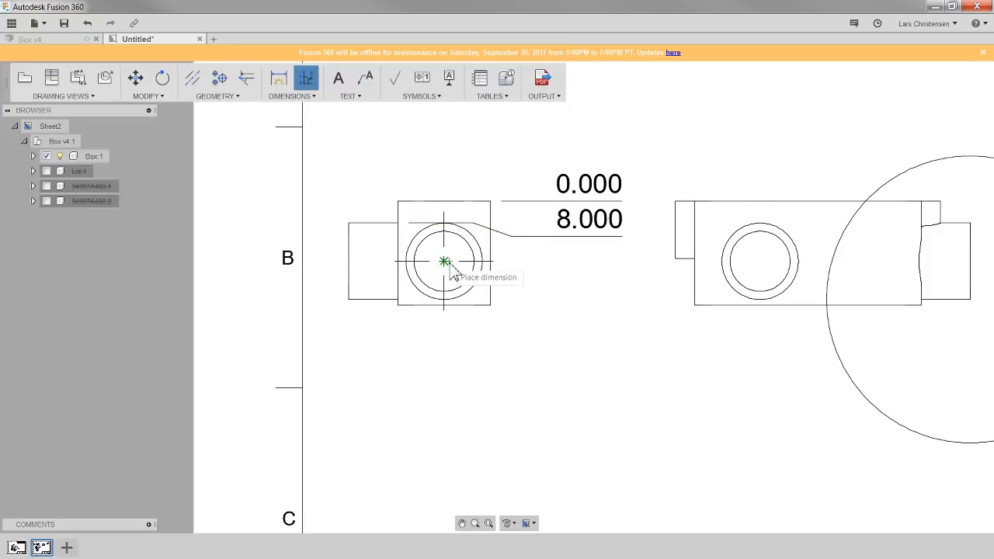
left_click(545, 282)
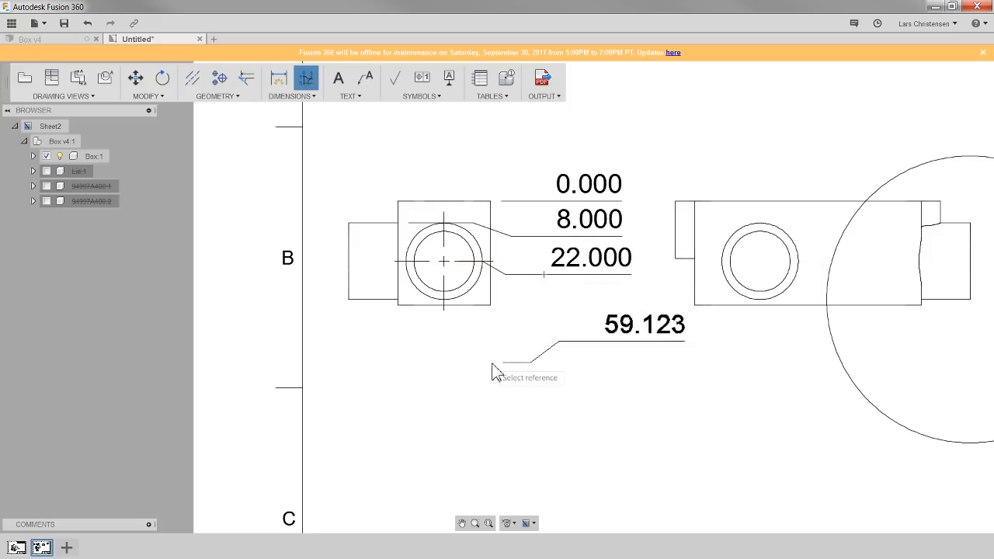
Step: Add ordinate dimensions for the side boss's lower edge and the box's bottom-right corner, completing the end view's stack
left_click(395, 301)
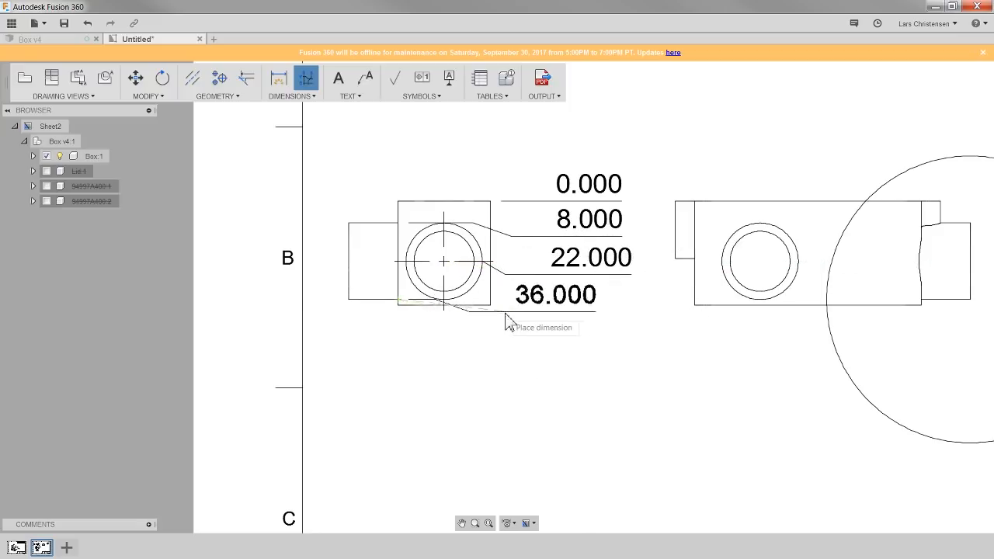
left_click(546, 317)
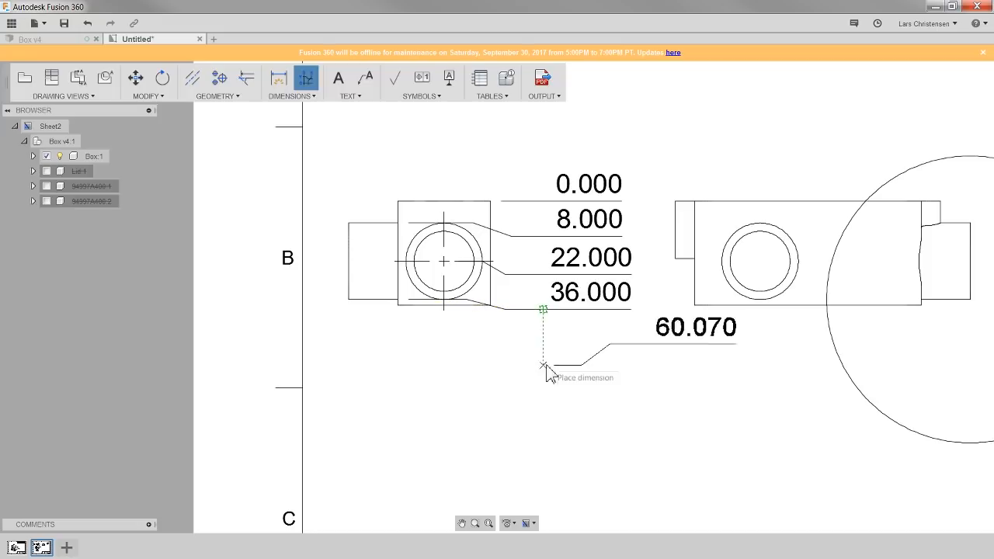
left_click(490, 305)
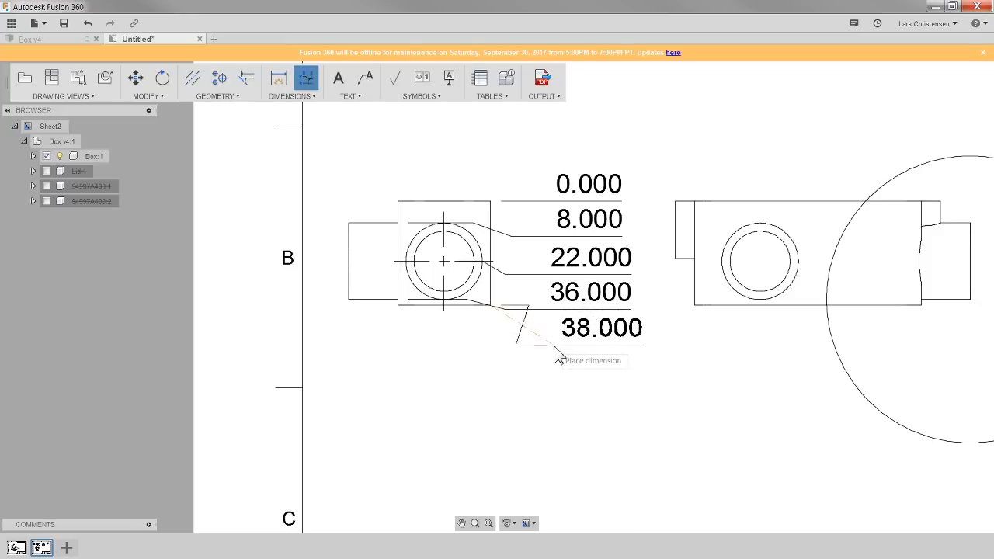
left_click(550, 350)
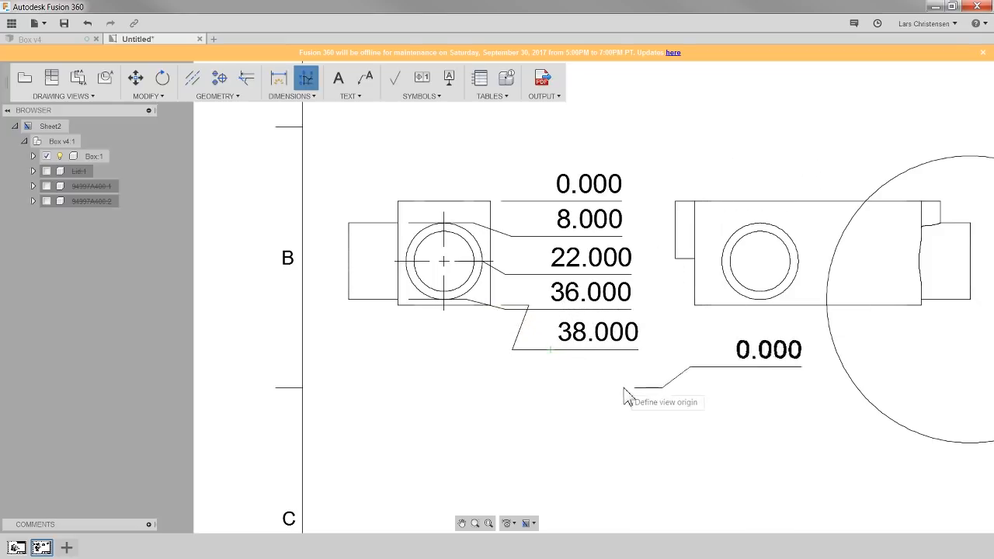
key("Escape")
left_click_drag(661, 403, 588, 173)
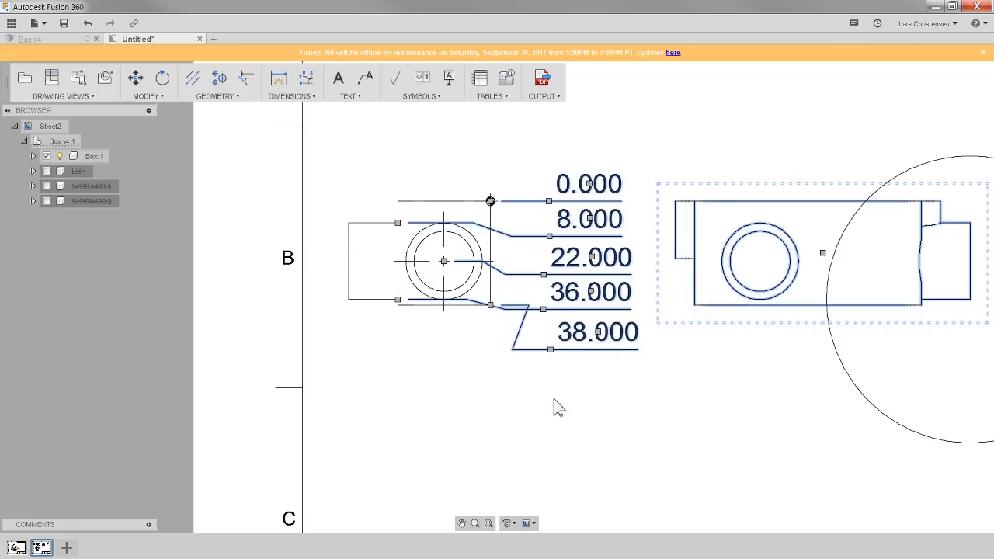
left_click(469, 430)
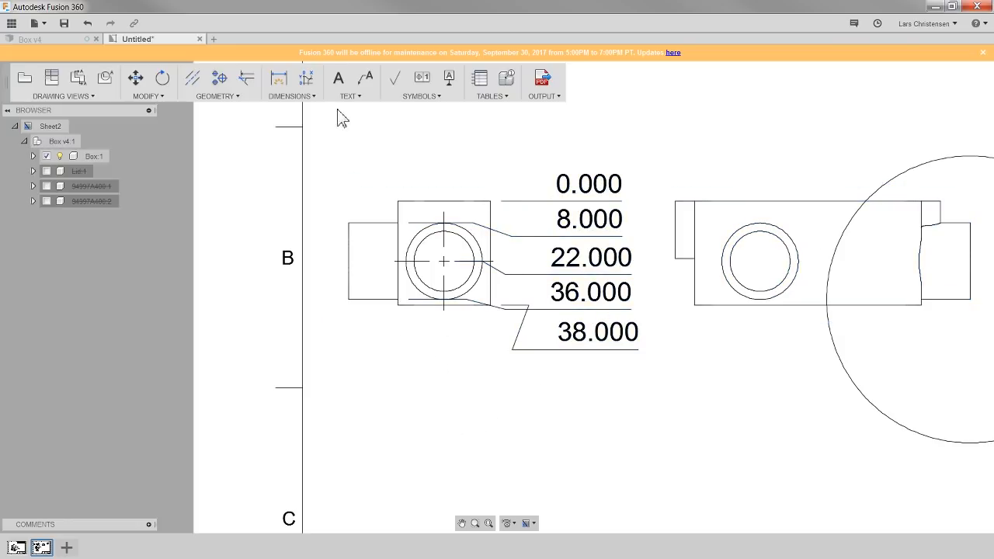
left_click(307, 97)
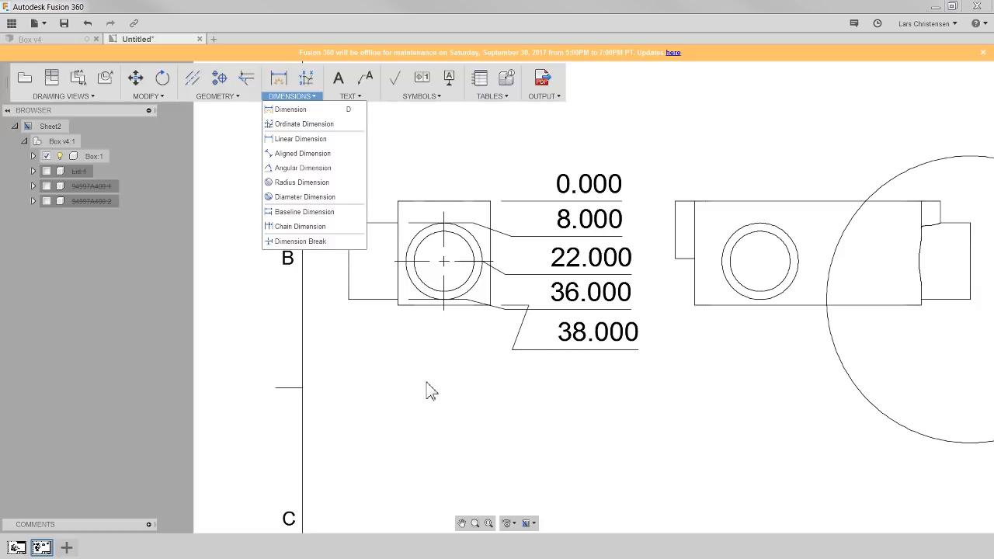
left_click(354, 301)
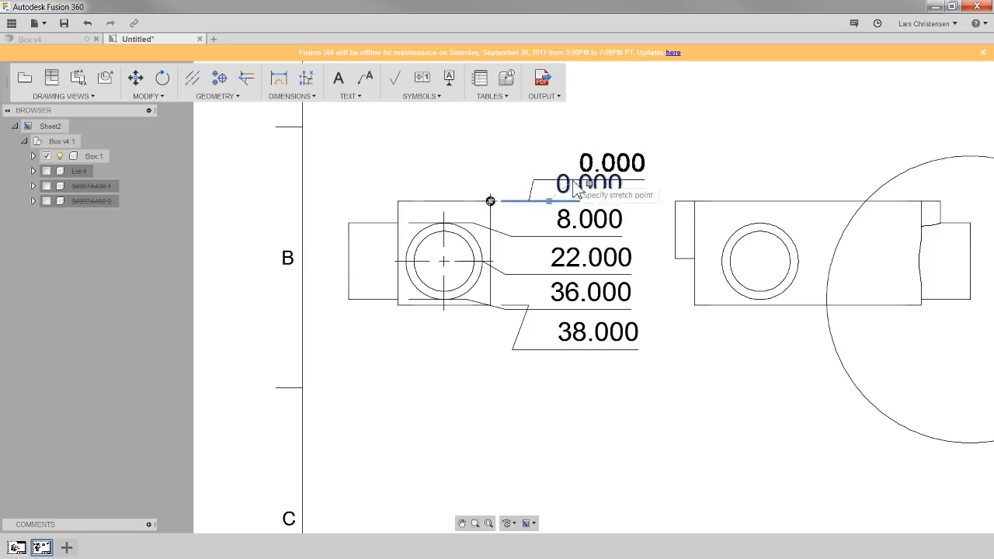
Step: Shift the upper three ordinate dimensions on the end view slightly up and to the right, spacing them evenly
left_click(571, 191)
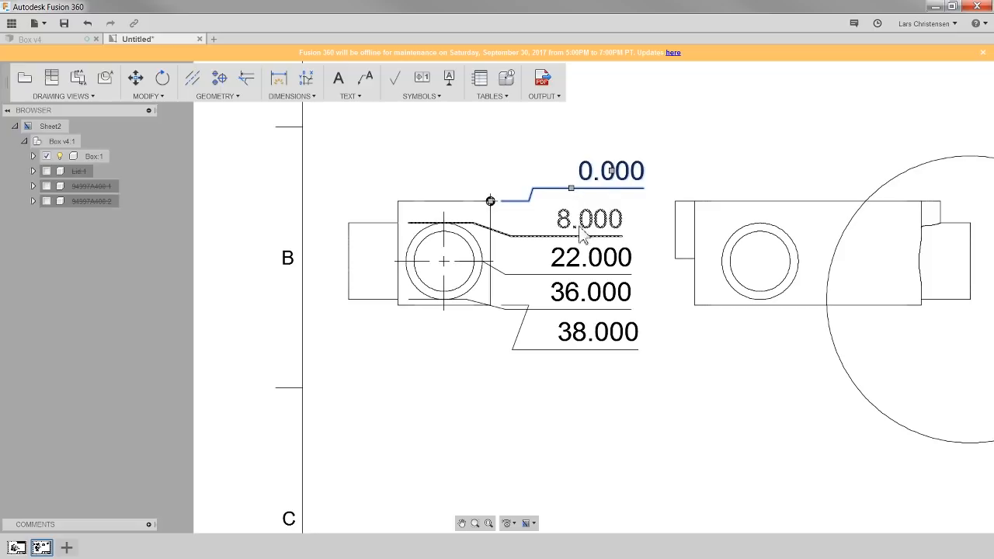
left_click(548, 236)
left_click(549, 235)
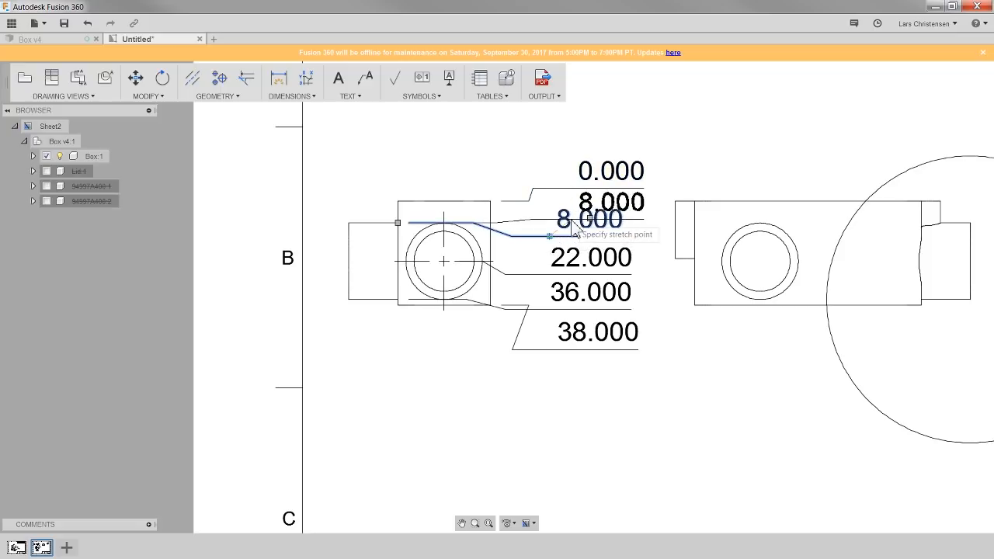
left_click(568, 225)
left_click(561, 271)
left_click(559, 273)
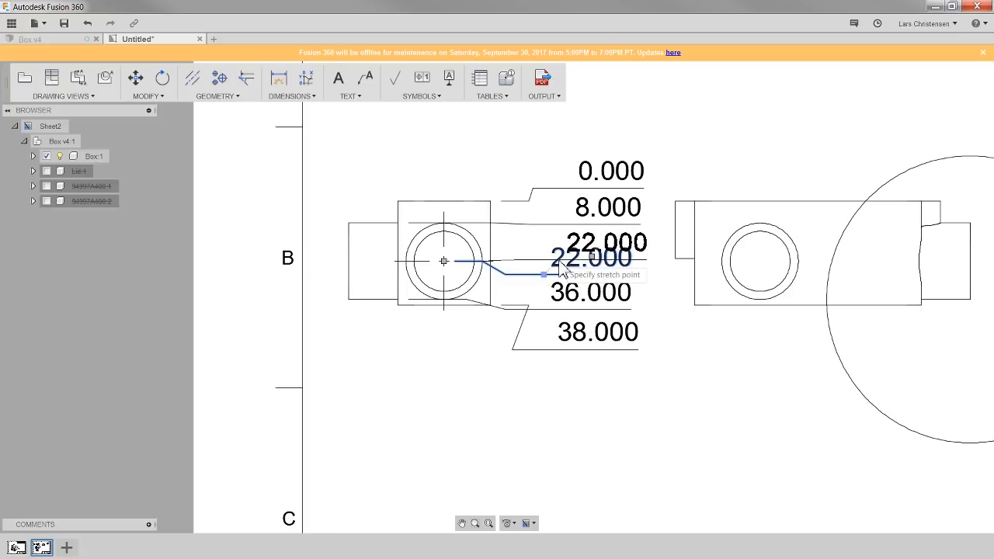
left_click(559, 258)
left_click(455, 302)
left_click(365, 143)
Step: Add a dimension break where the lowest two ordinate dimensions of the end view cross
left_click(291, 96)
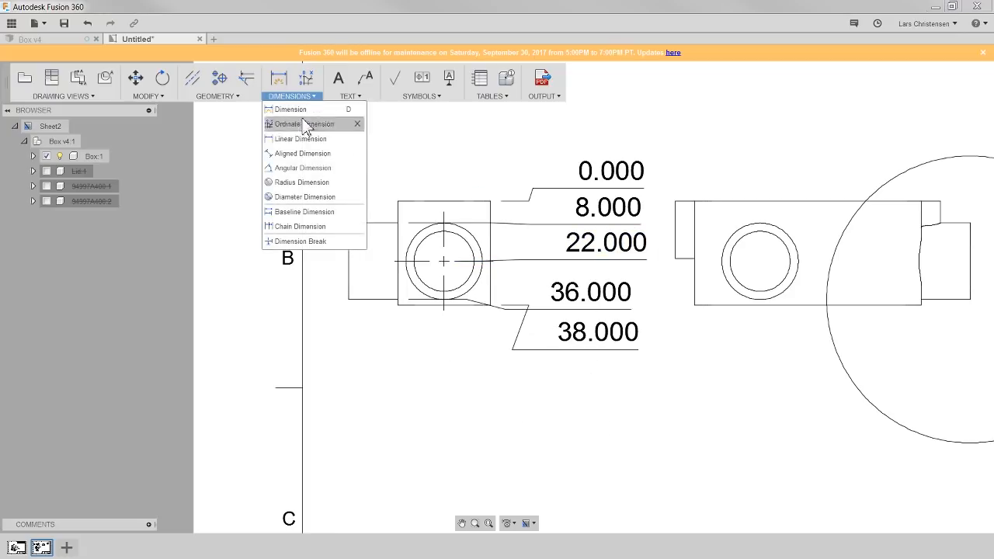
left_click(295, 242)
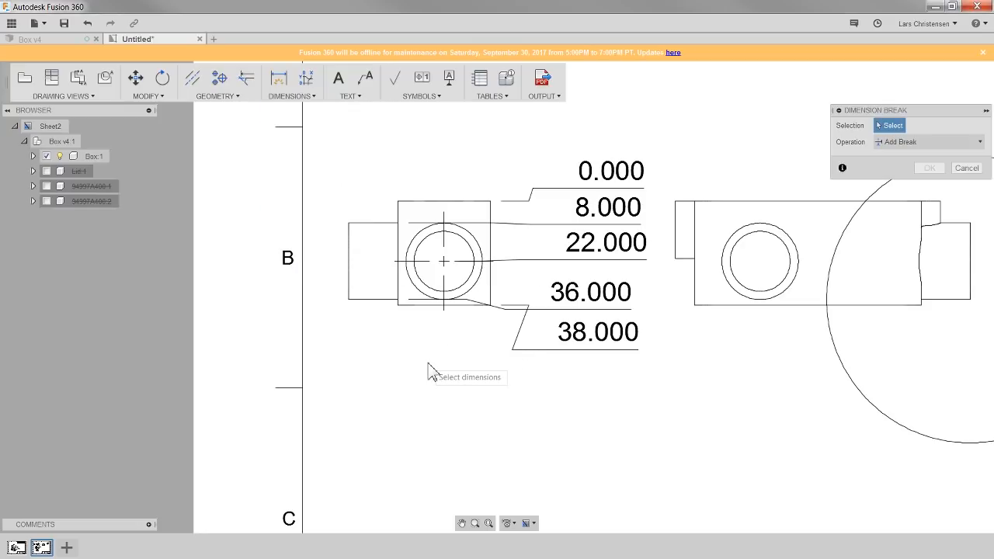
left_click(560, 311)
left_click(557, 349)
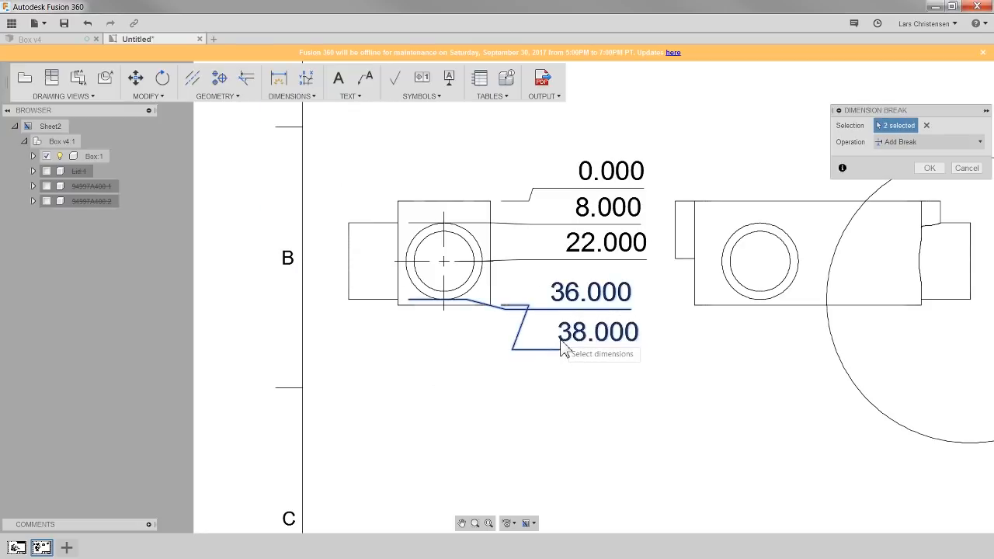
left_click(930, 168)
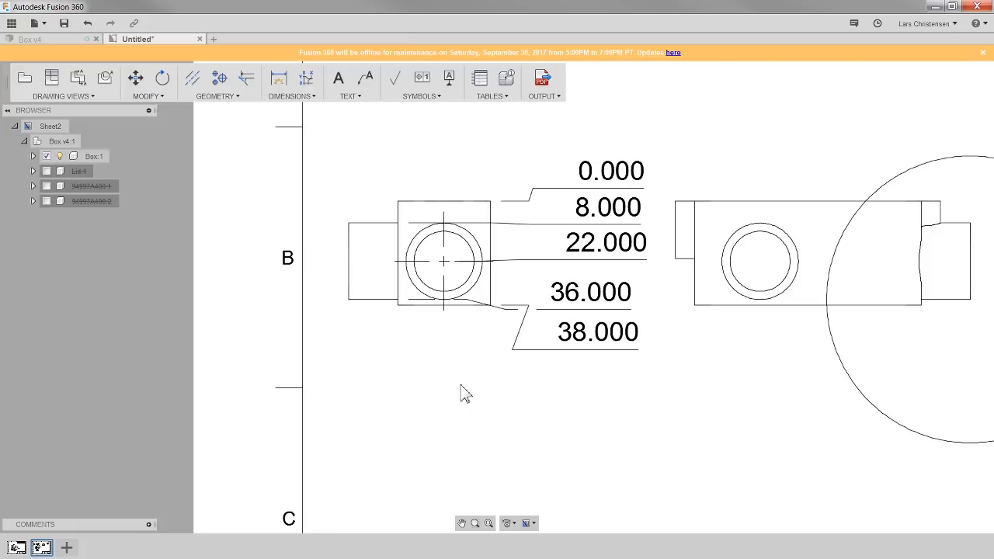
Step: Add baseline dimensions from the 28 mm boss-width dimension to the box's lower-right corner and the end boss's outer edge in the top view
left_click(308, 99)
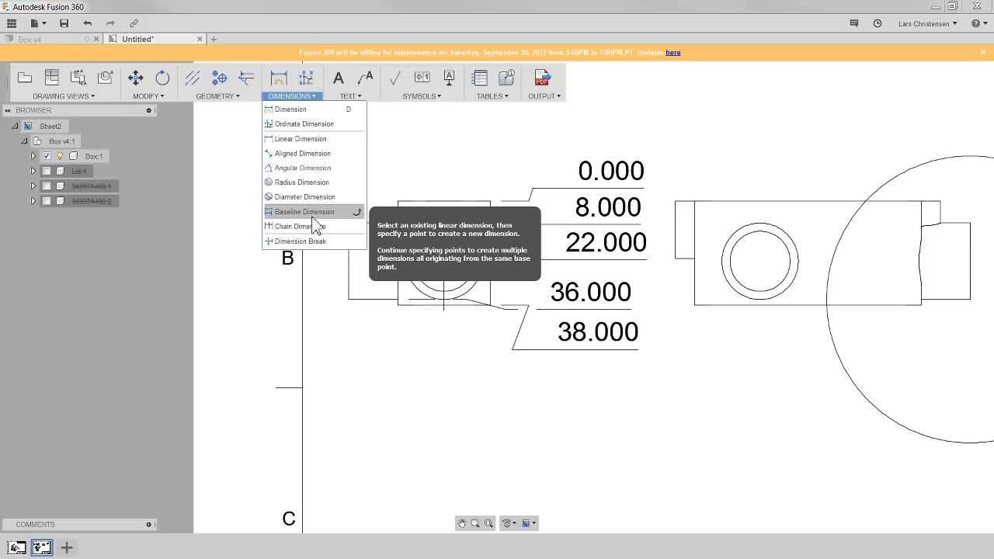
left_click(313, 217)
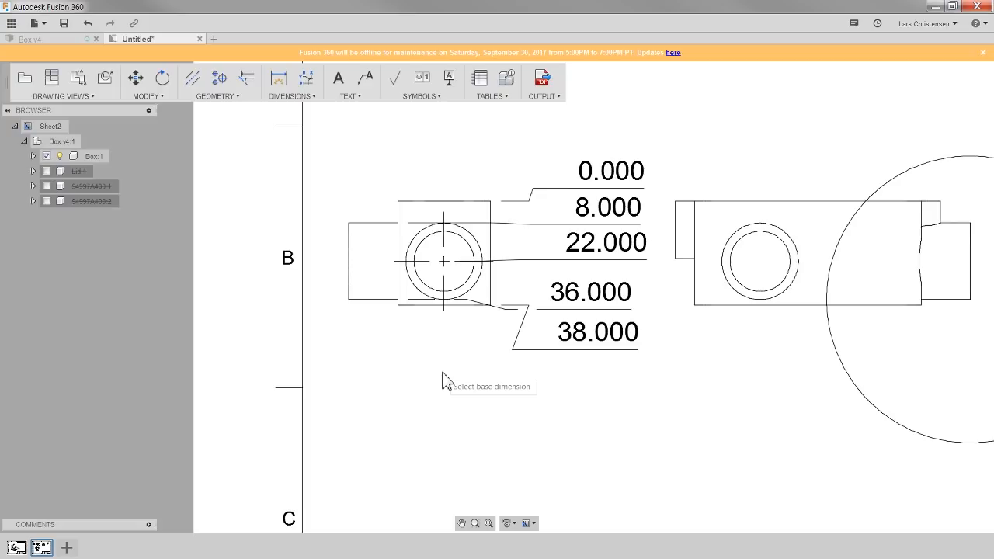
scroll(823, 173, "up", 3)
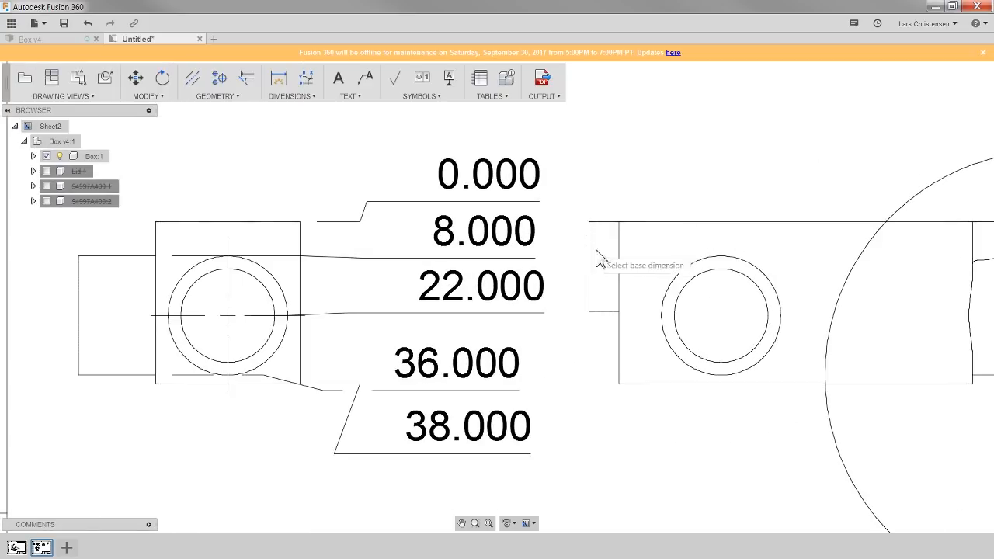
scroll(594, 256, "down", 5)
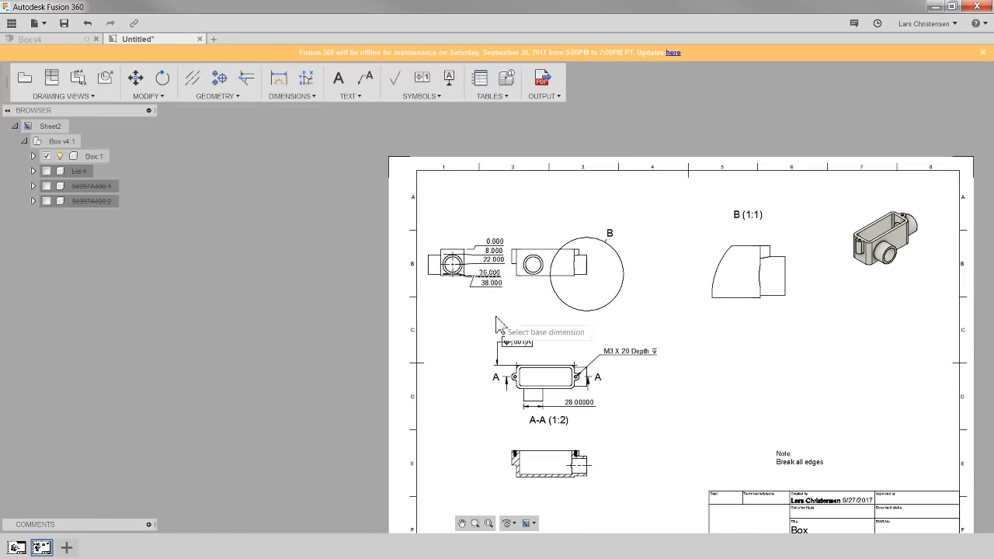
scroll(532, 365, "up", 5)
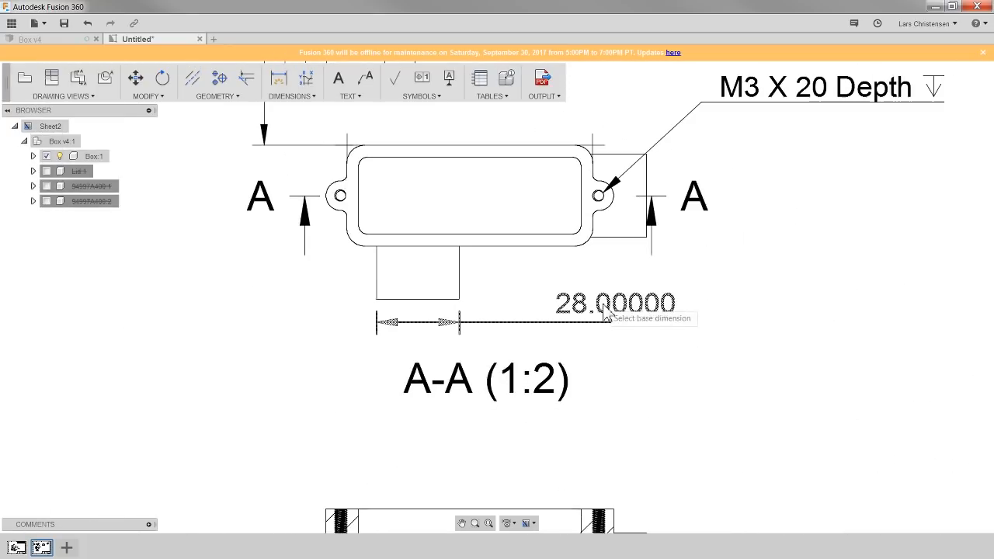
left_click(596, 315)
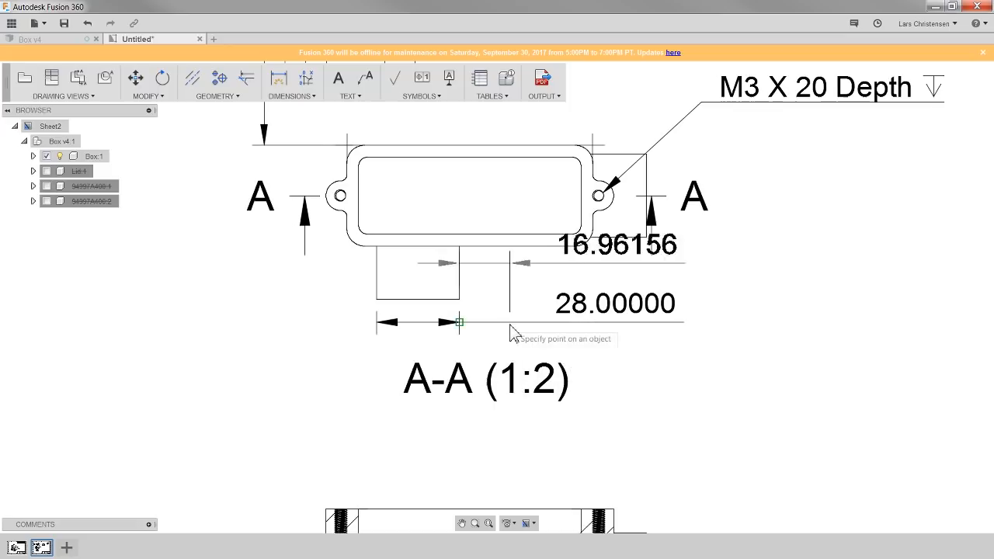
left_click(574, 247)
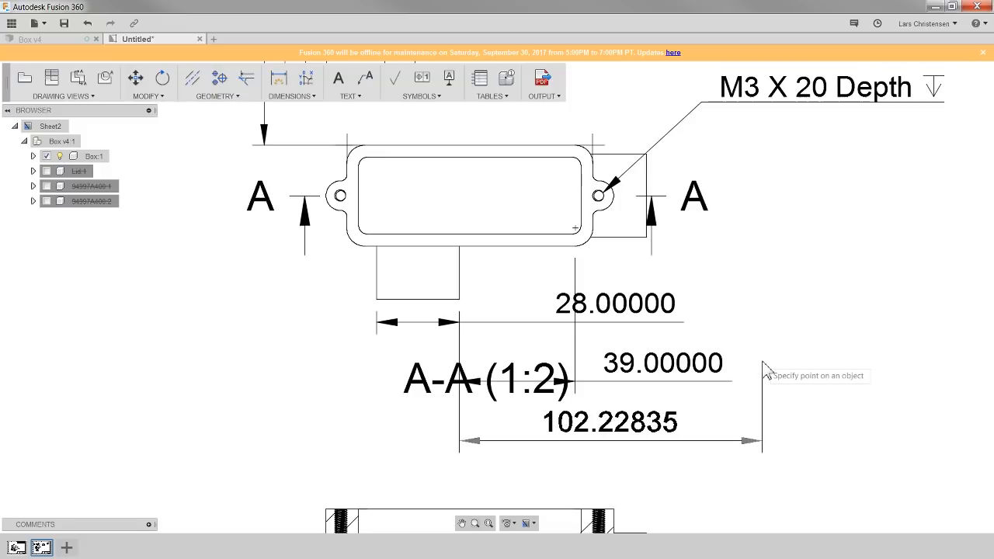
left_click(645, 225)
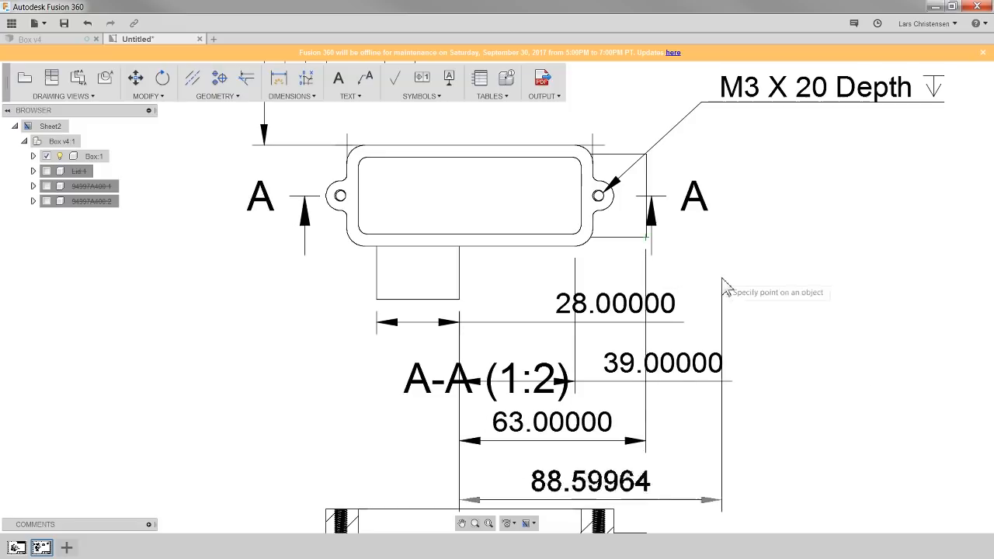
key("Escape")
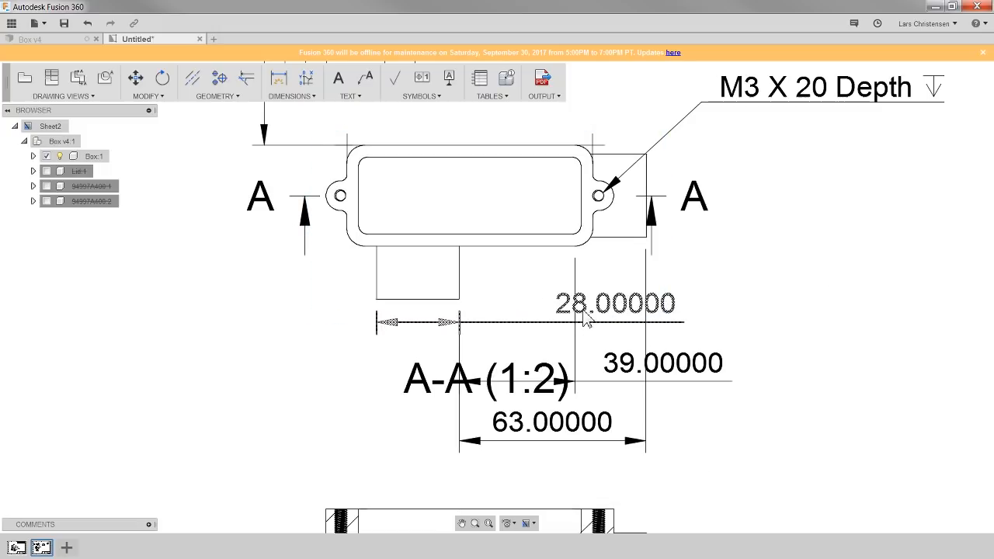
Step: Move the A-A (1:2) section label down and left, clear of the baseline dimensions
left_click(587, 439)
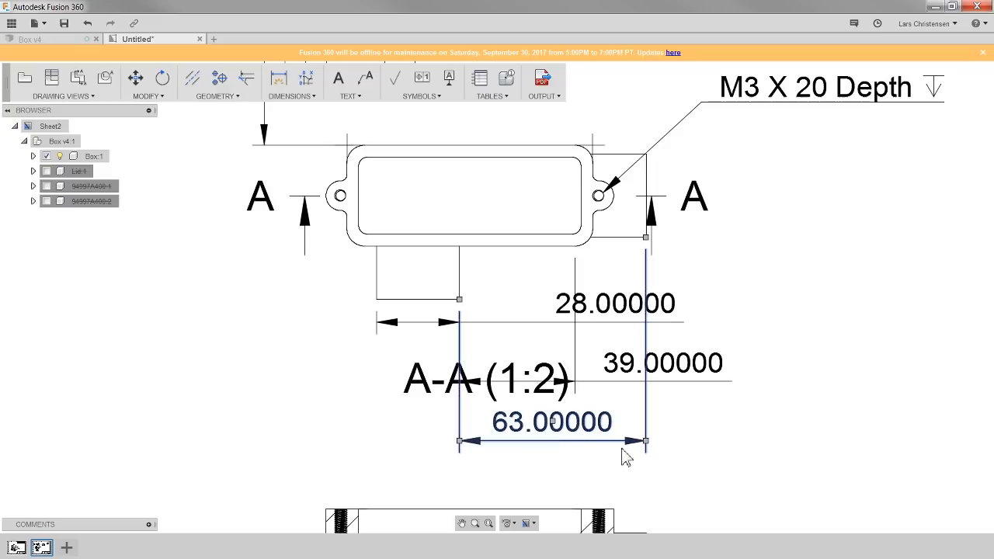
left_click(445, 385)
mouse_move(487, 411)
left_mouse_down()
mouse_move(362, 443)
mouse_move(335, 478)
left_mouse_up()
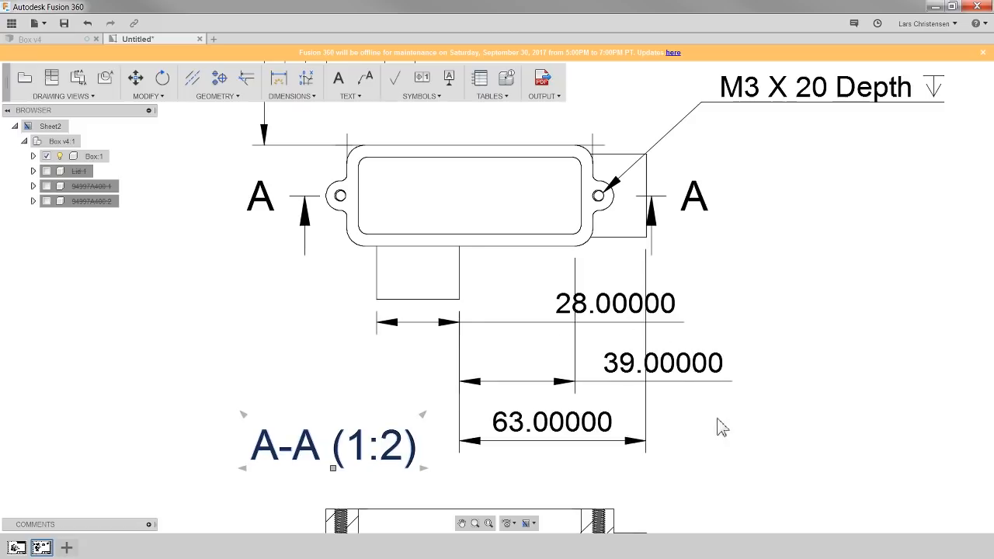
Step: Lower the dimension line of the longest baseline dimension slightly to space it from the one above
left_click(553, 448)
left_click(645, 441)
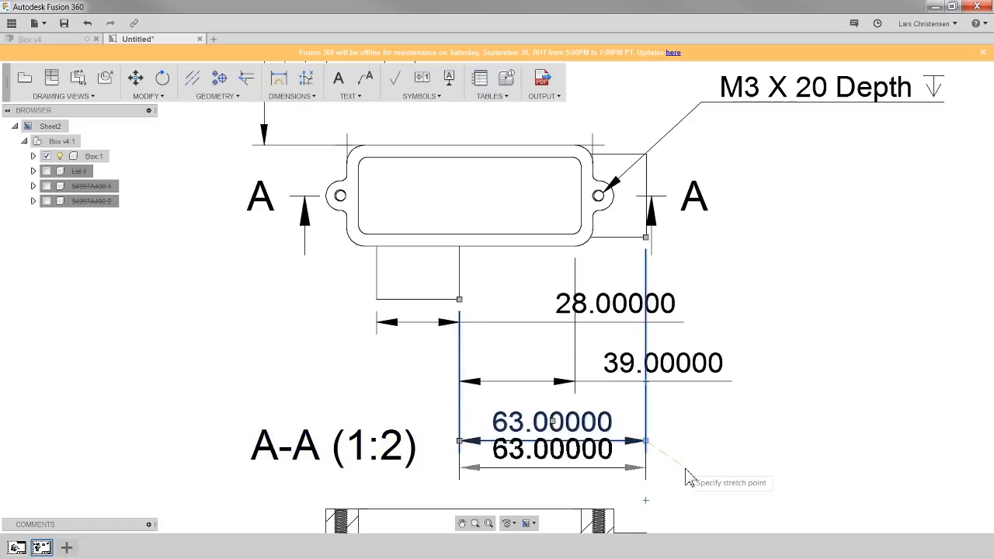
left_click(640, 466)
key("Escape")
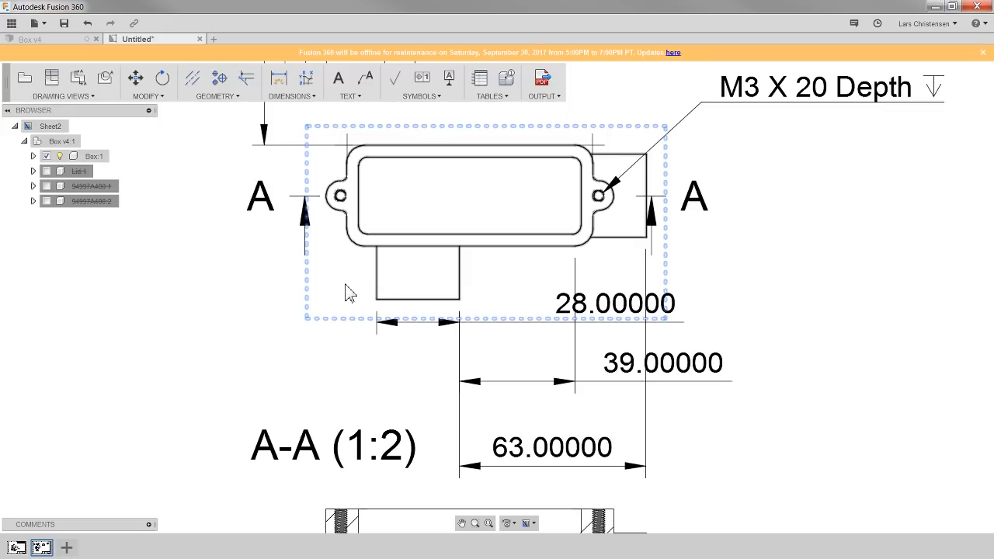
Step: Save the drawing as Box Drawing in the LiveStream project's master folder and check it in the project's file list
scroll(342, 291, "down", 5)
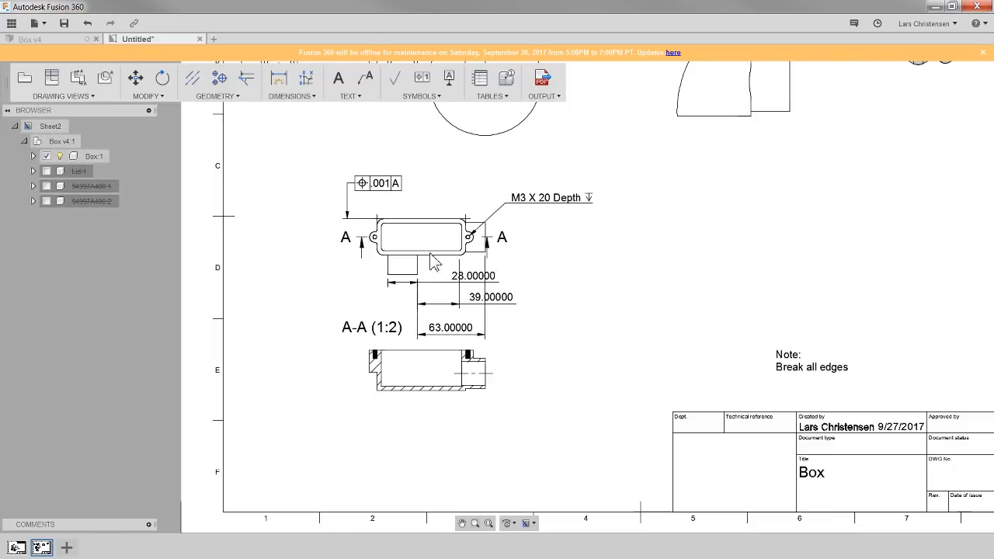
scroll(354, 442, "down", 1)
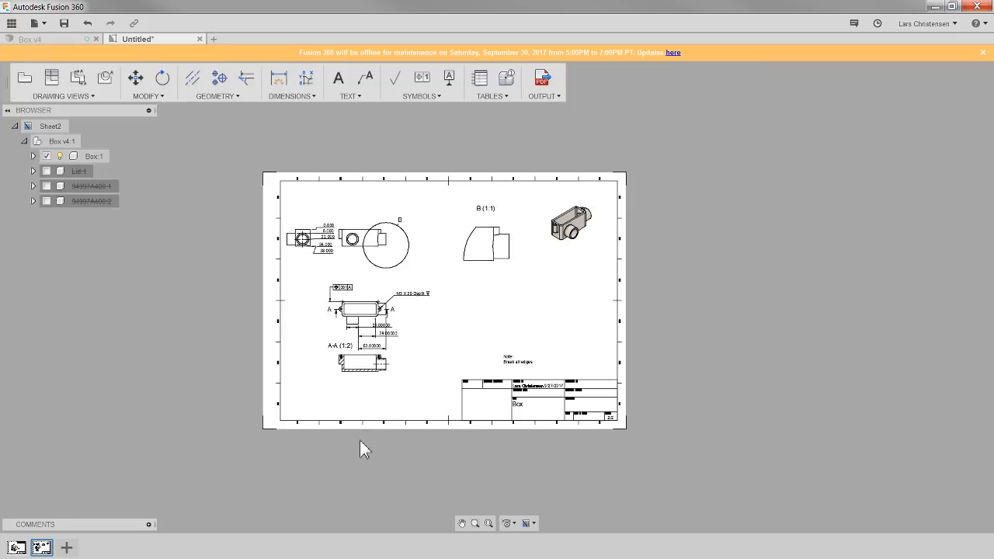
scroll(327, 274, "up", 1)
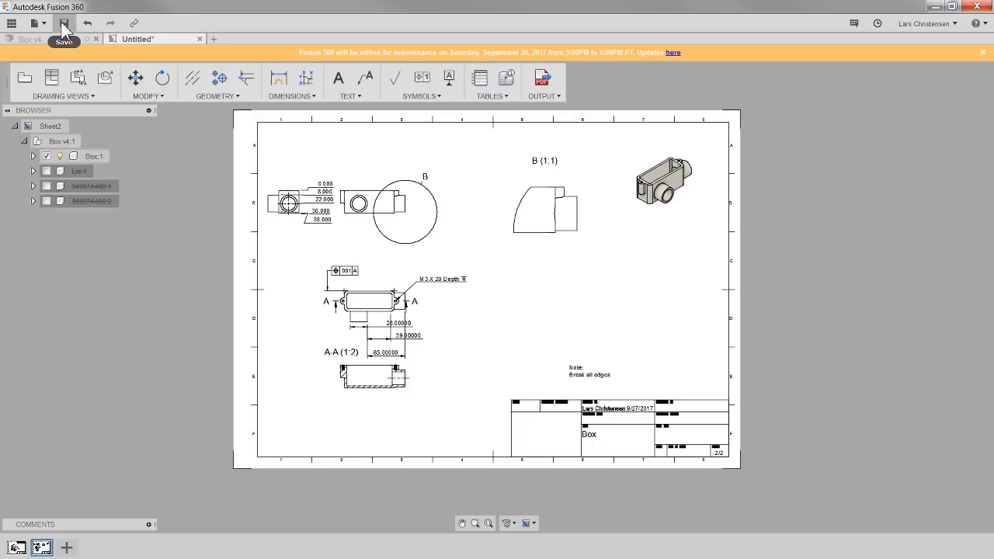
left_click(64, 24)
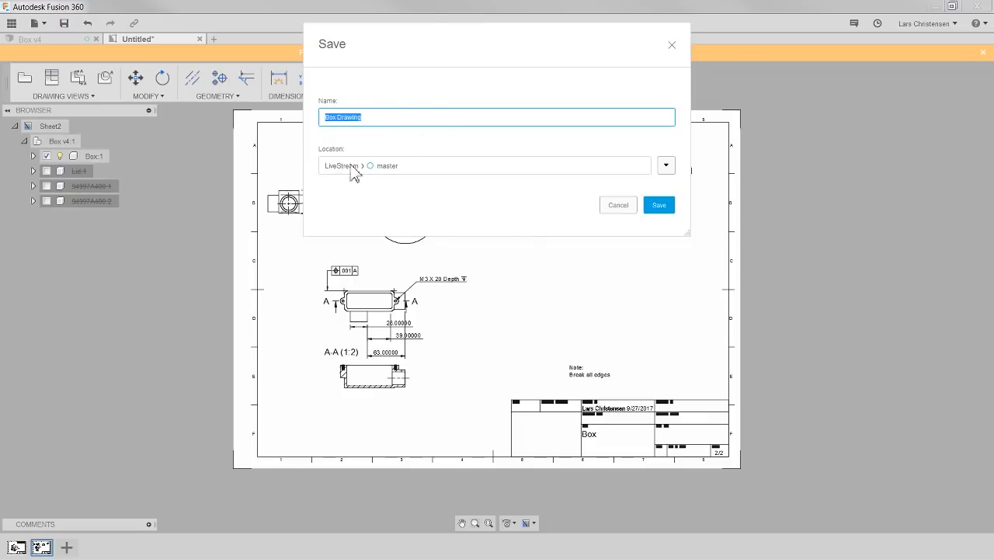
left_click(660, 206)
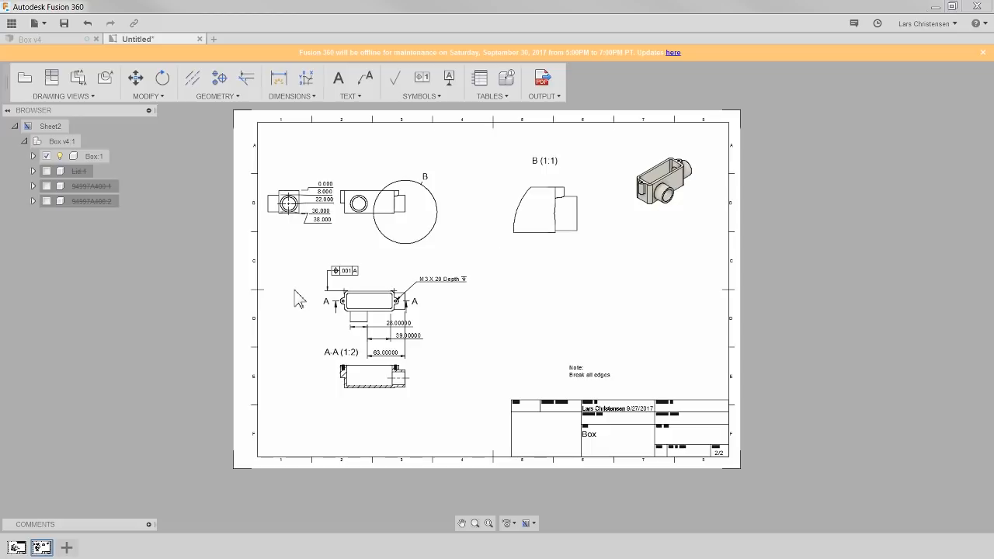
left_click(12, 23)
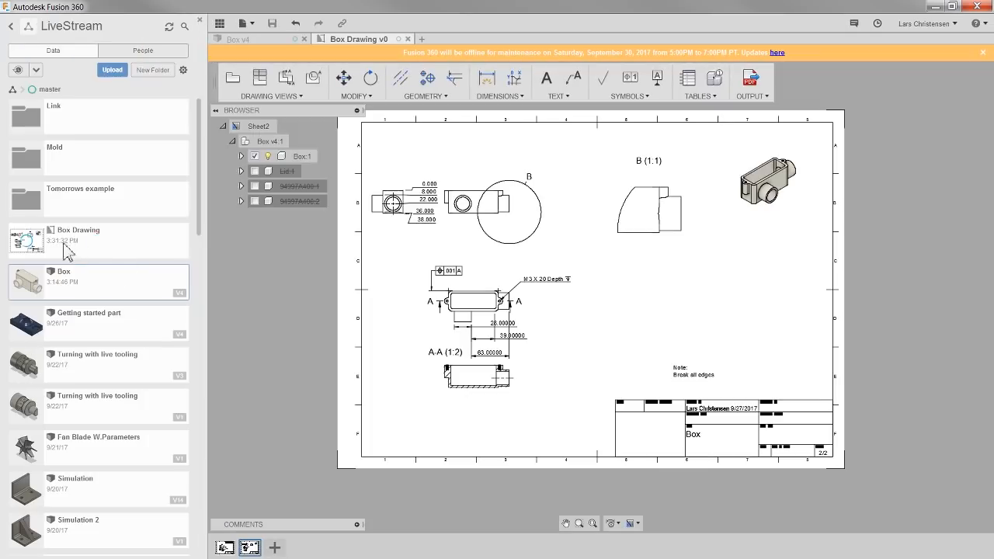
left_click(220, 23)
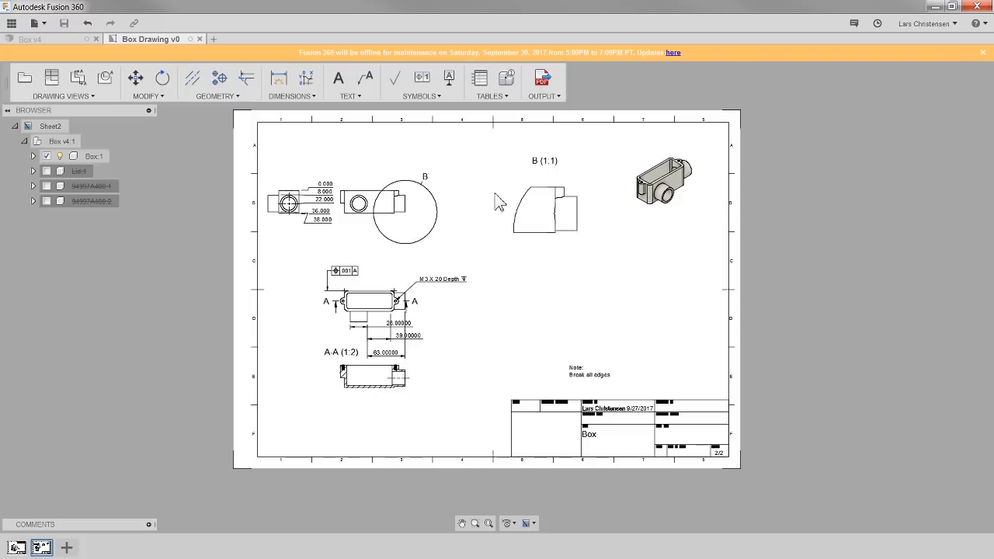
Step: Try to output all sheets as a PDF with the Open PDF option enabled, cancelling at the file save
left_click(542, 79)
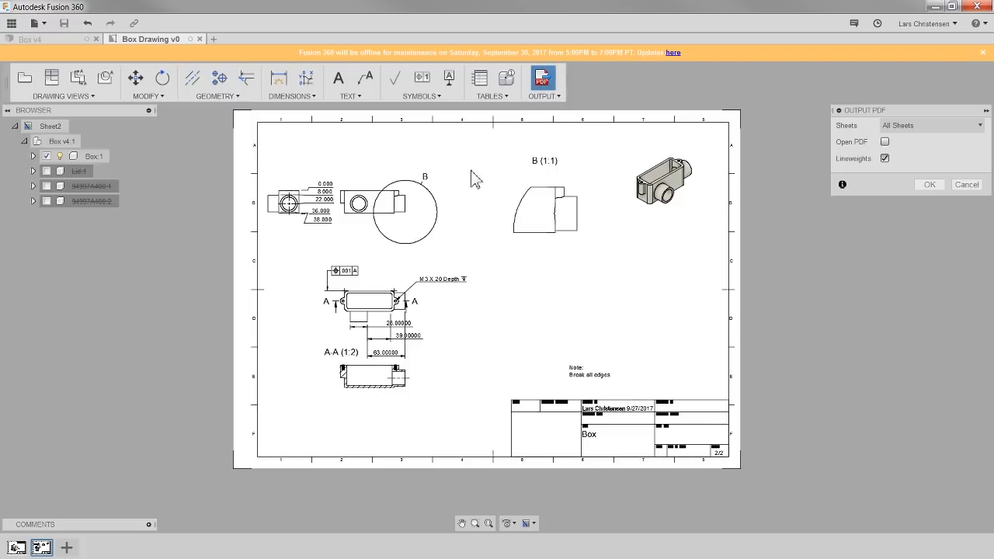
left_click(935, 125)
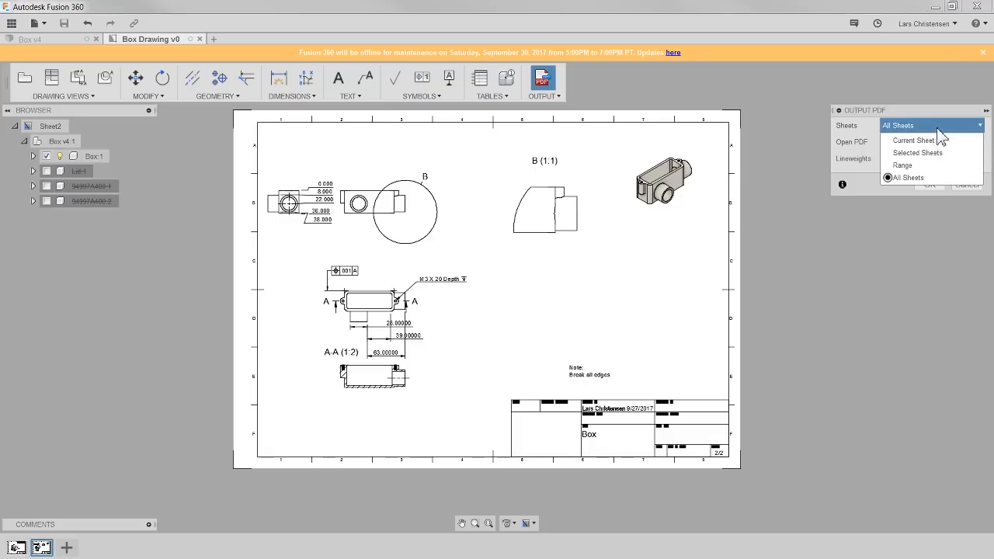
left_click(940, 127)
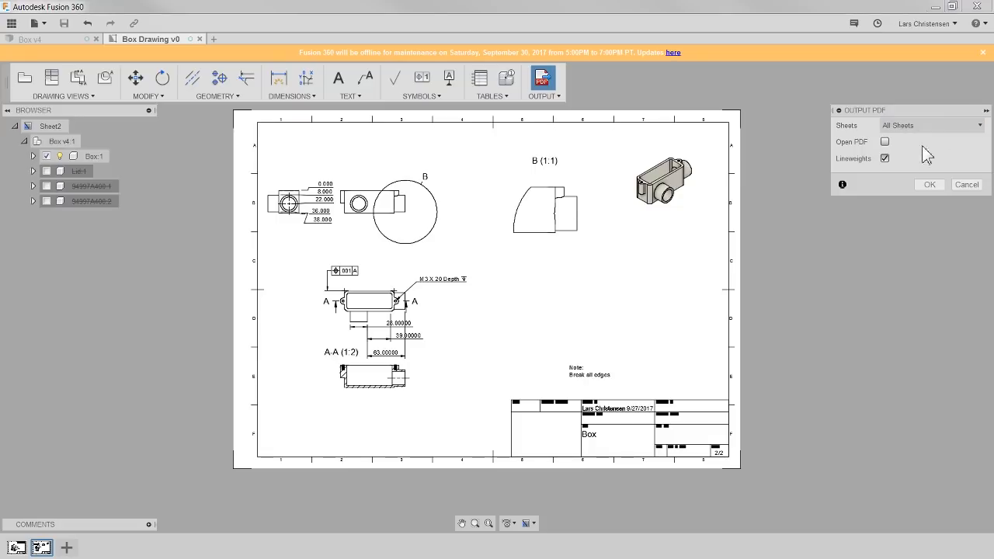
left_click(884, 141)
left_click(919, 189)
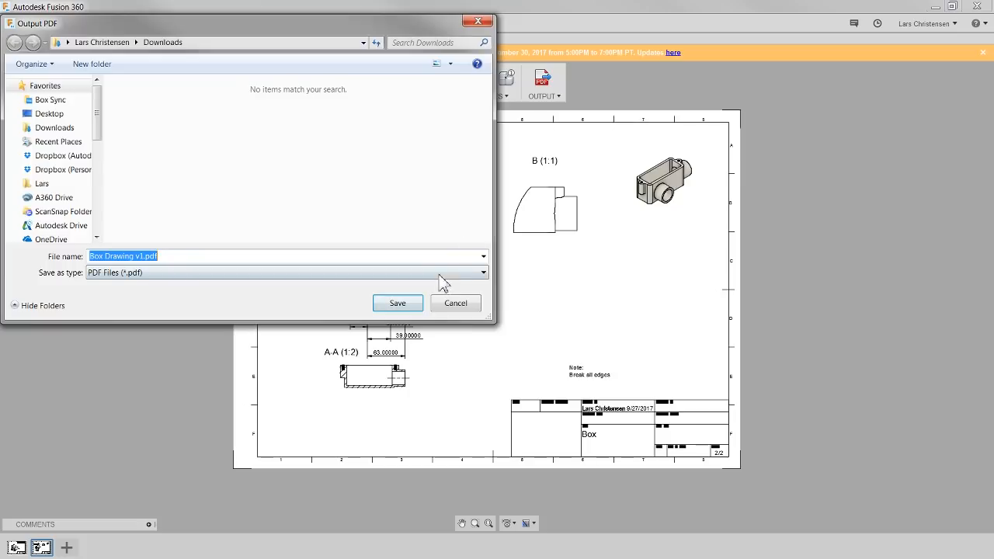
left_click(454, 303)
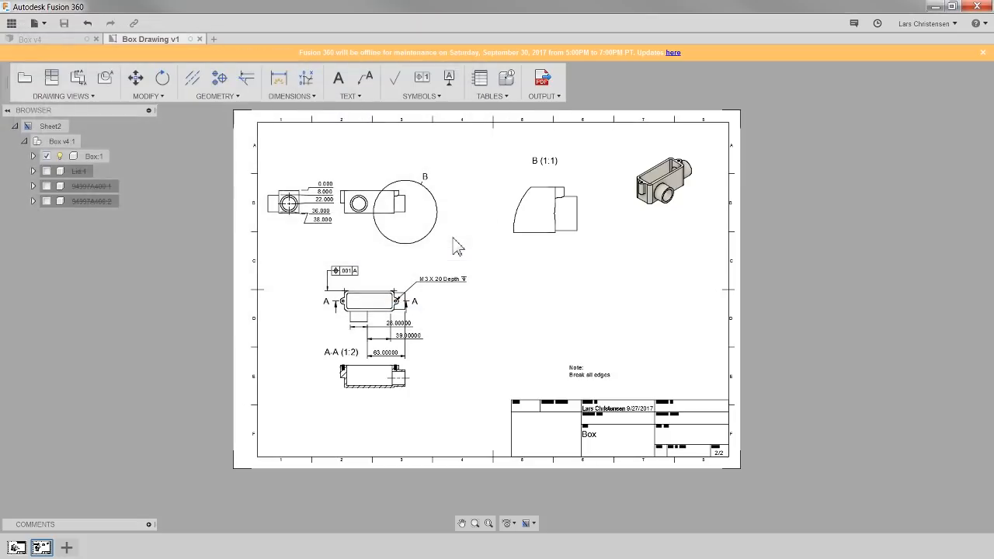
left_click(544, 97)
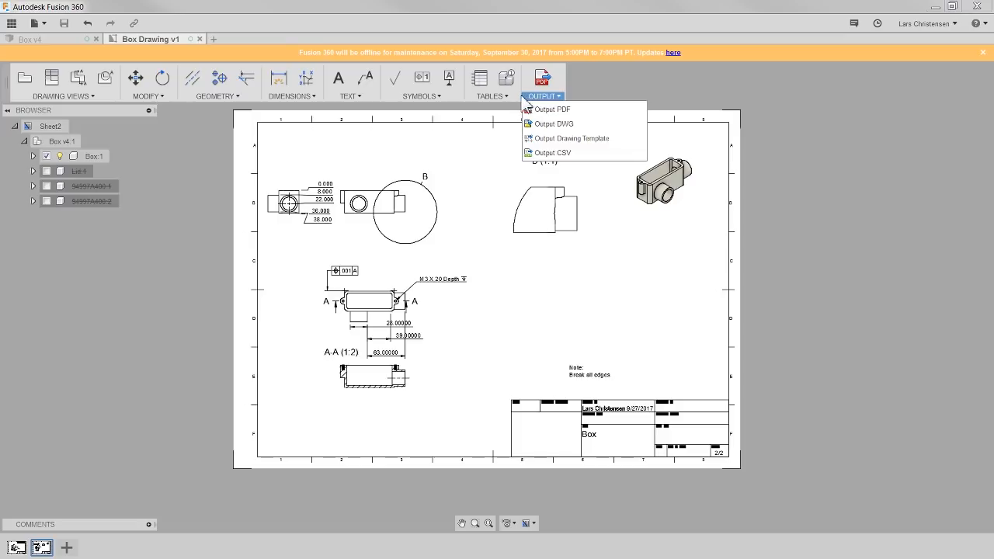
mouse_move(520, 99)
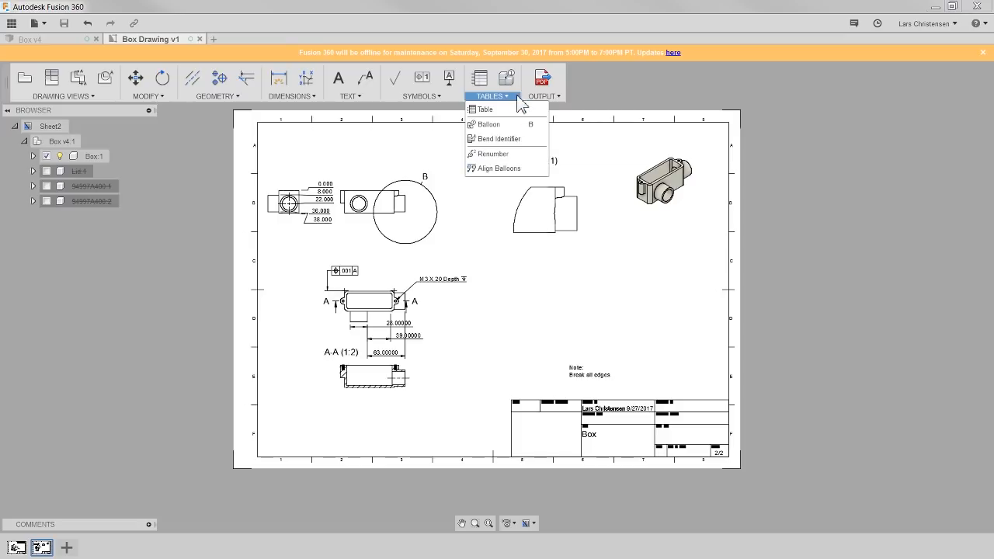
left_click(539, 96)
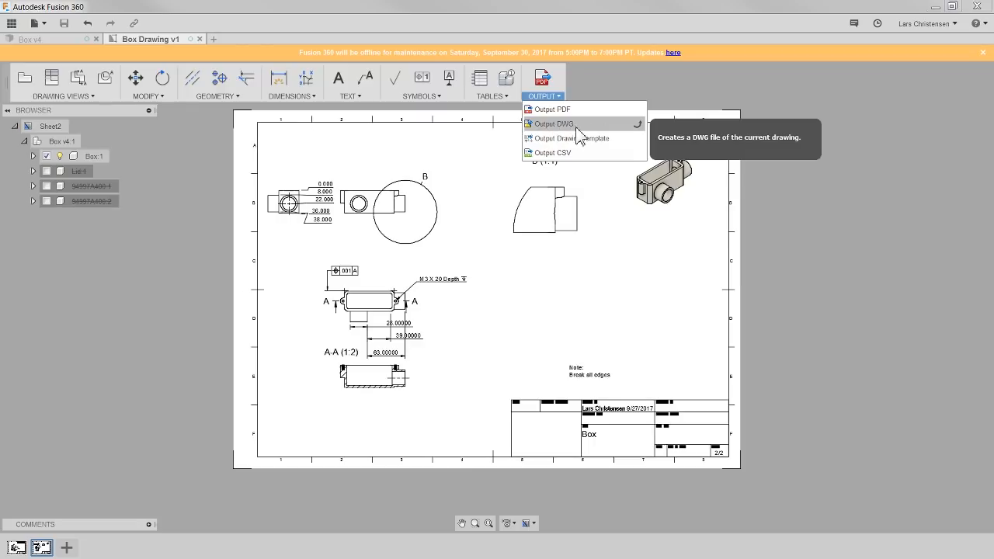
left_click(768, 271)
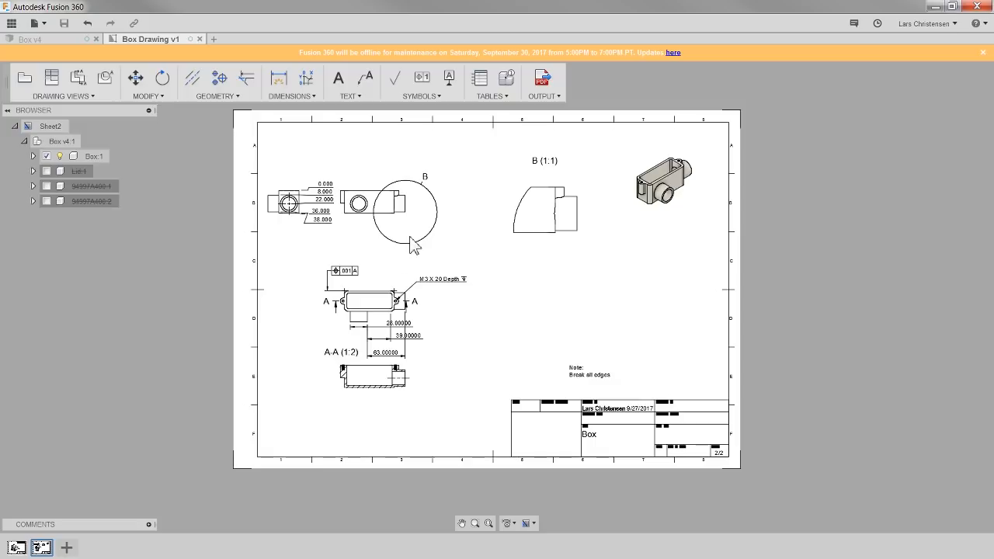
scroll(451, 214, "up", 1)
scroll(424, 226, "up", 2)
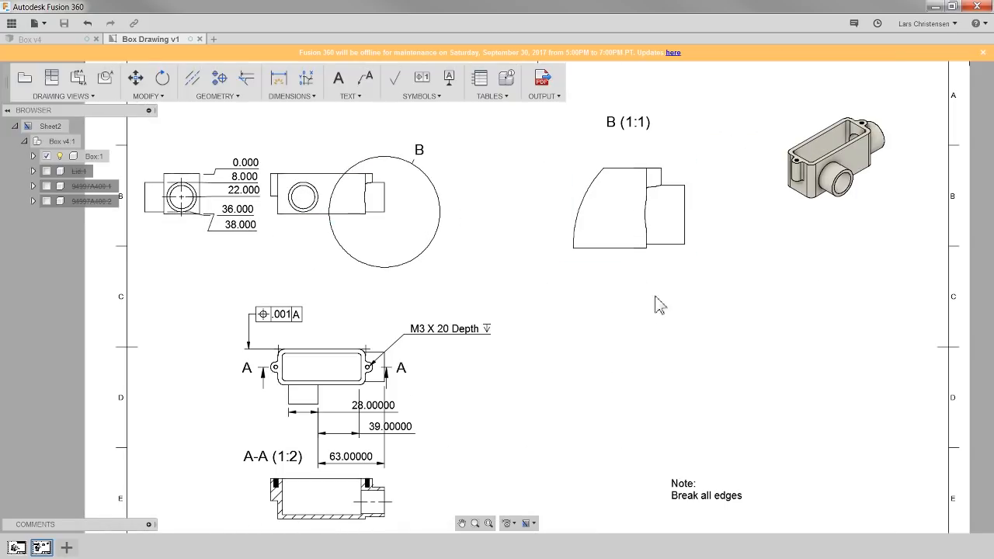
scroll(535, 259, "down", 1)
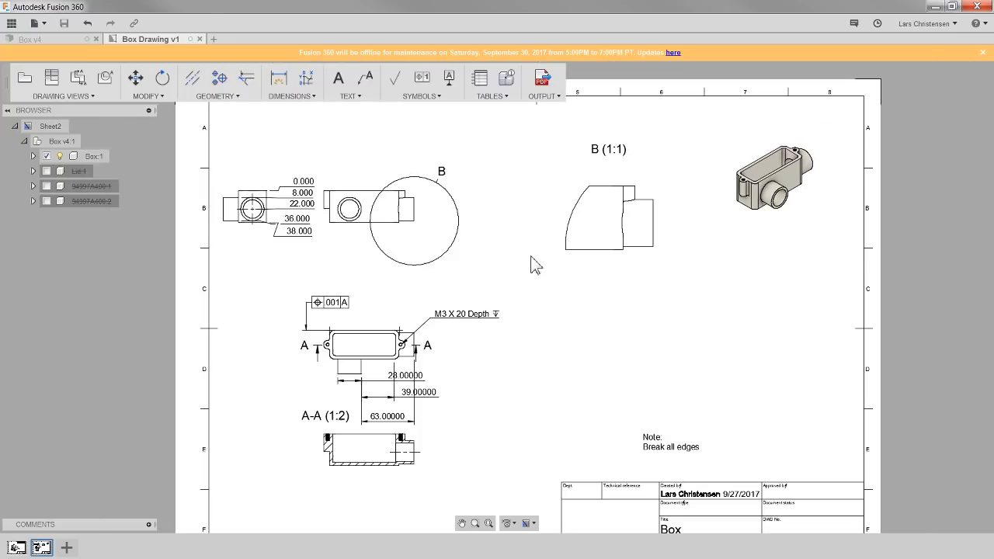